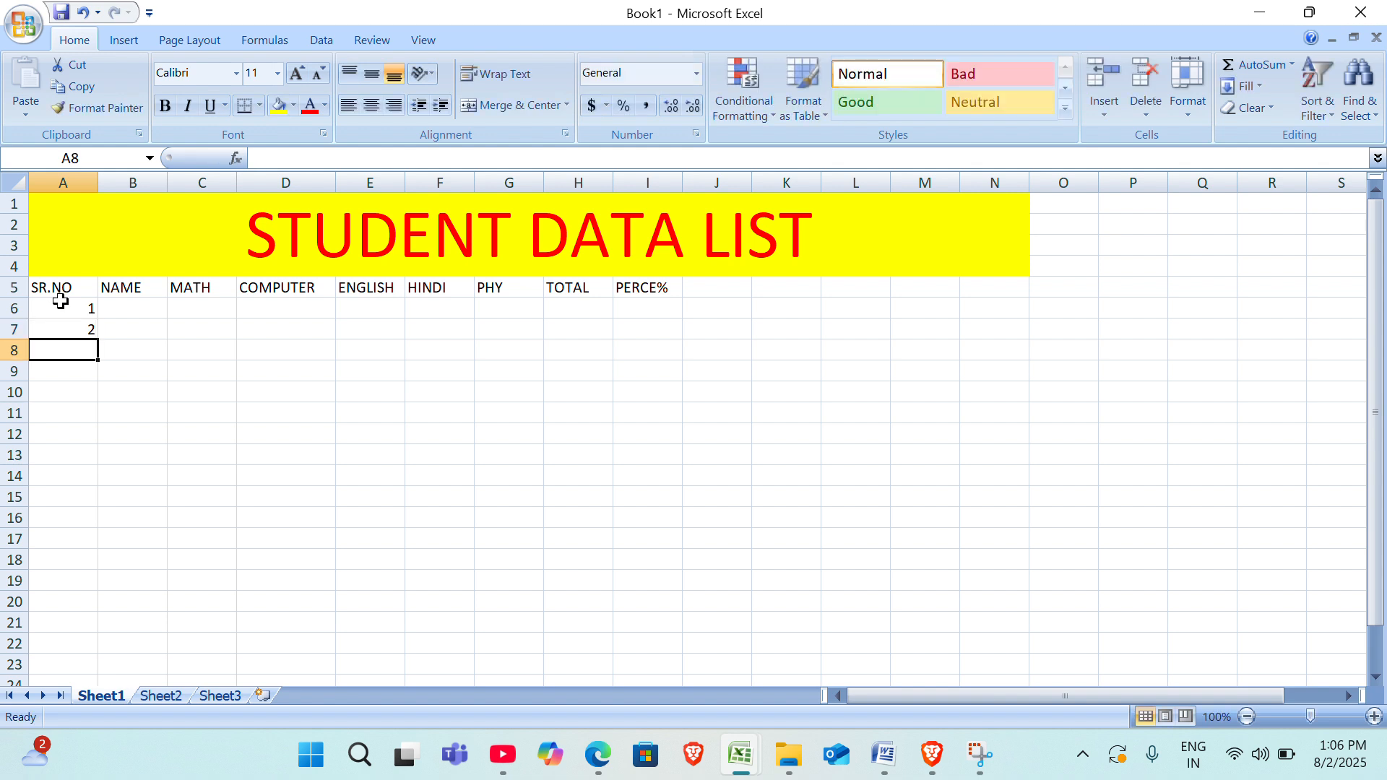
Extend the serial numbers down to 14 in A6:A19 and enter the first three students' names in B6:B8.
left_click_drag(58, 304, 81, 580)
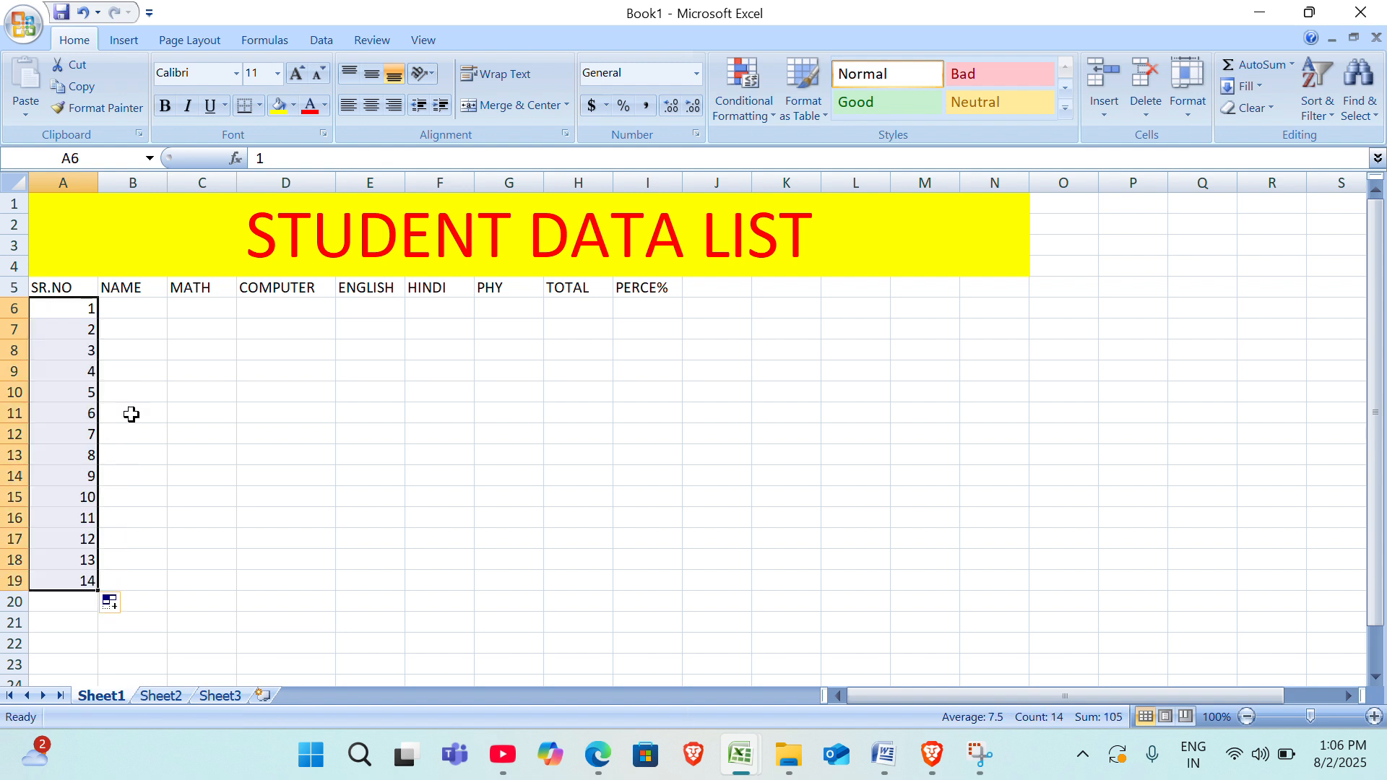
left_click(136, 303)
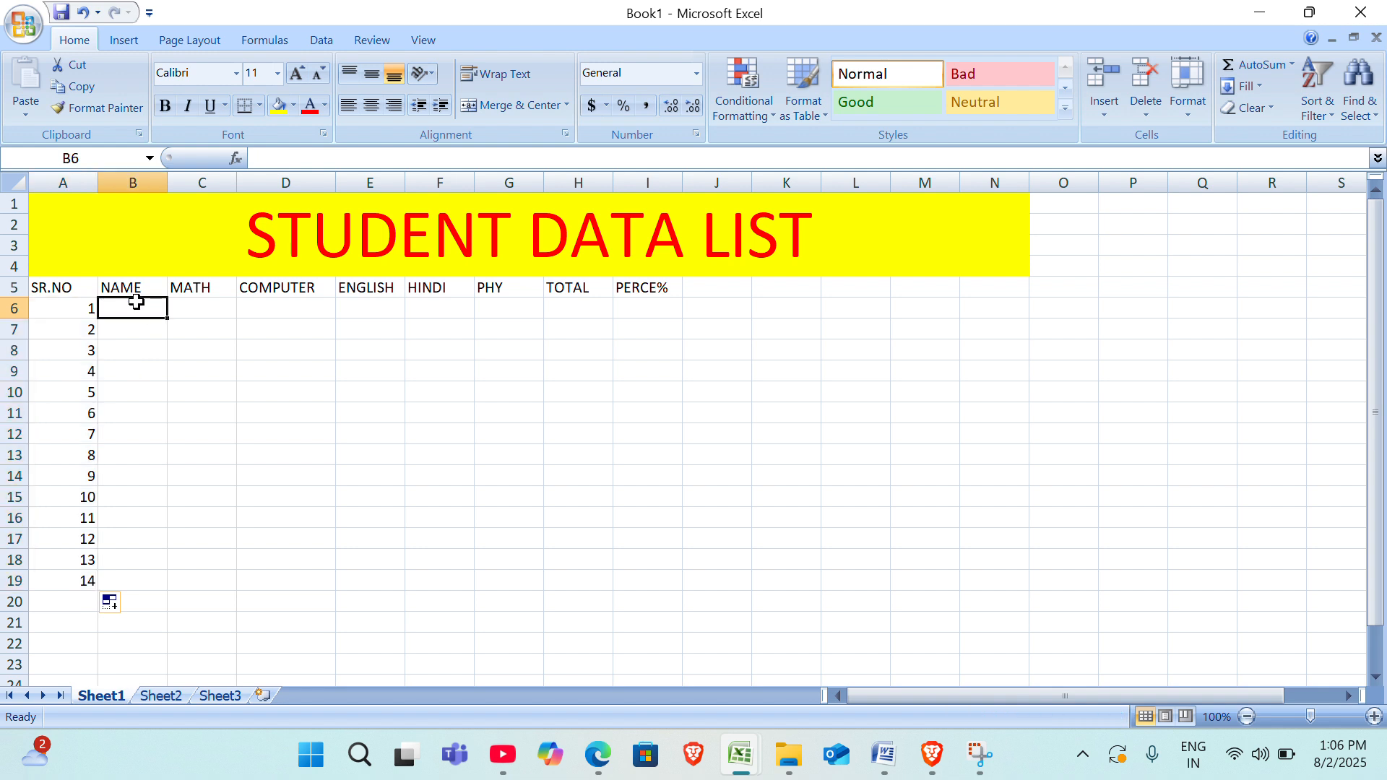
type("REE")
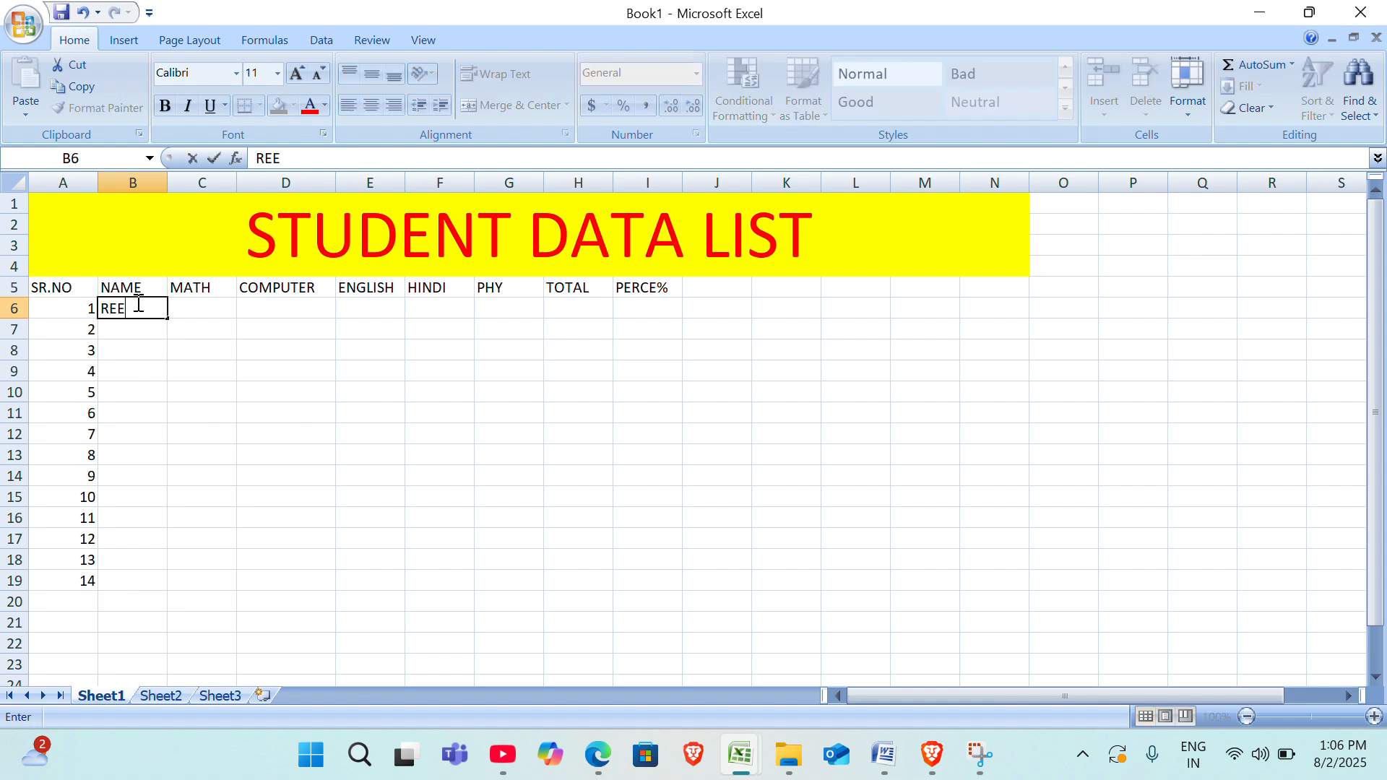
type("NA")
key("Return")
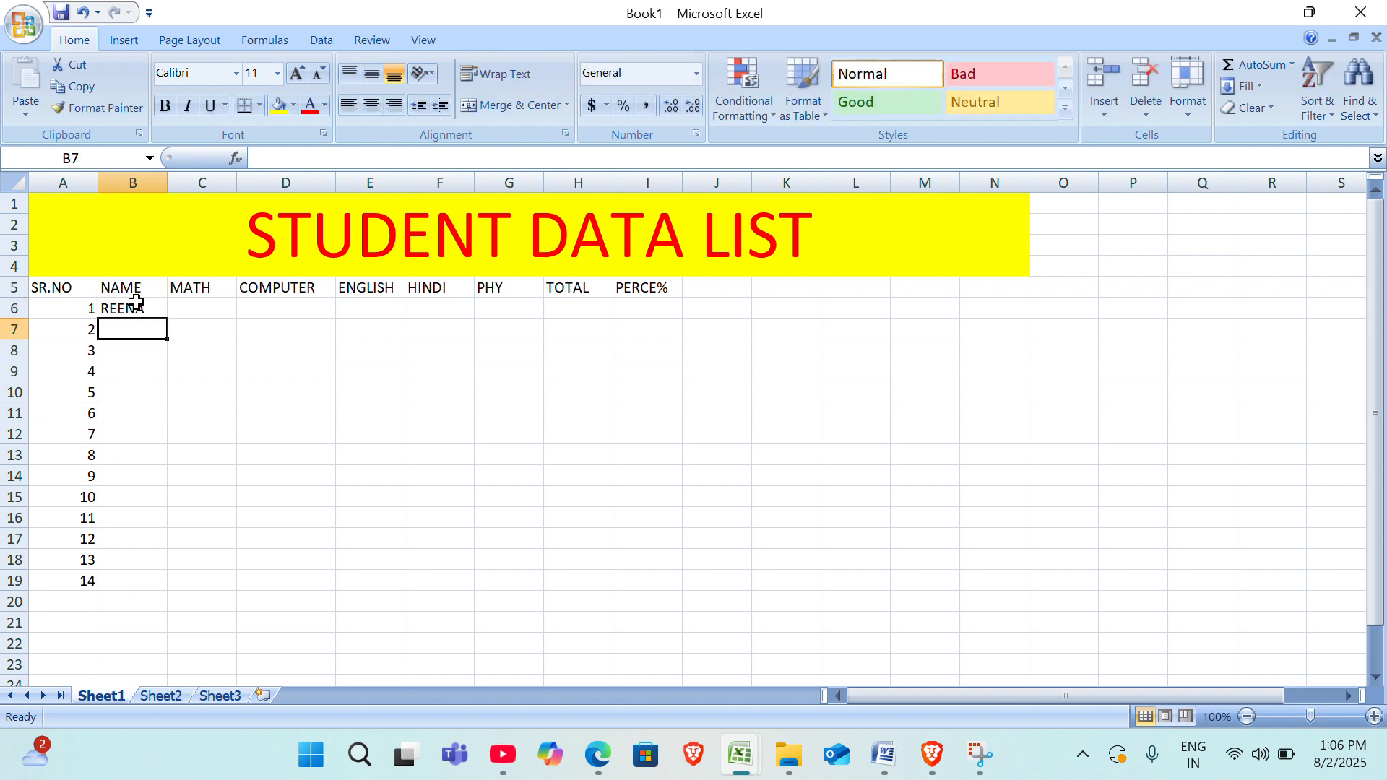
type("SEENA")
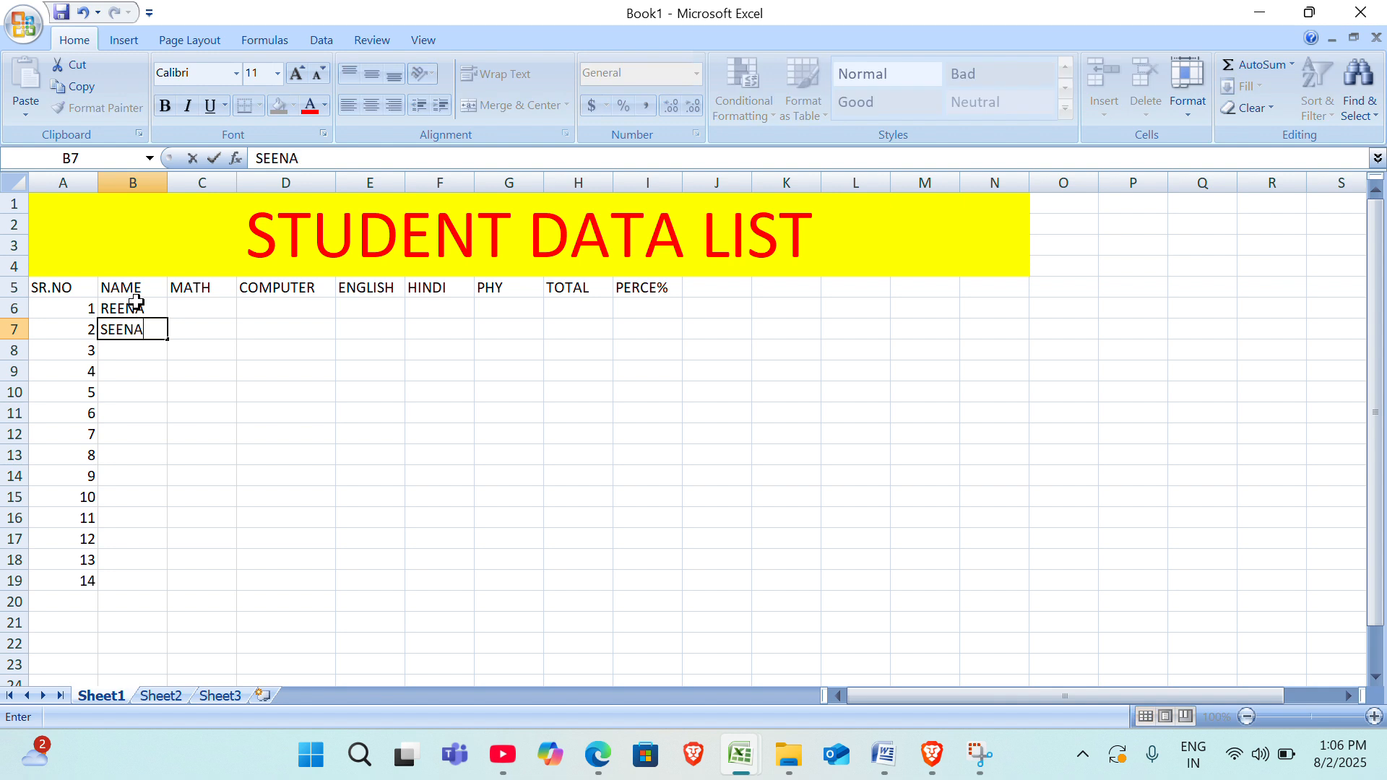
key("Return")
type("RAM")
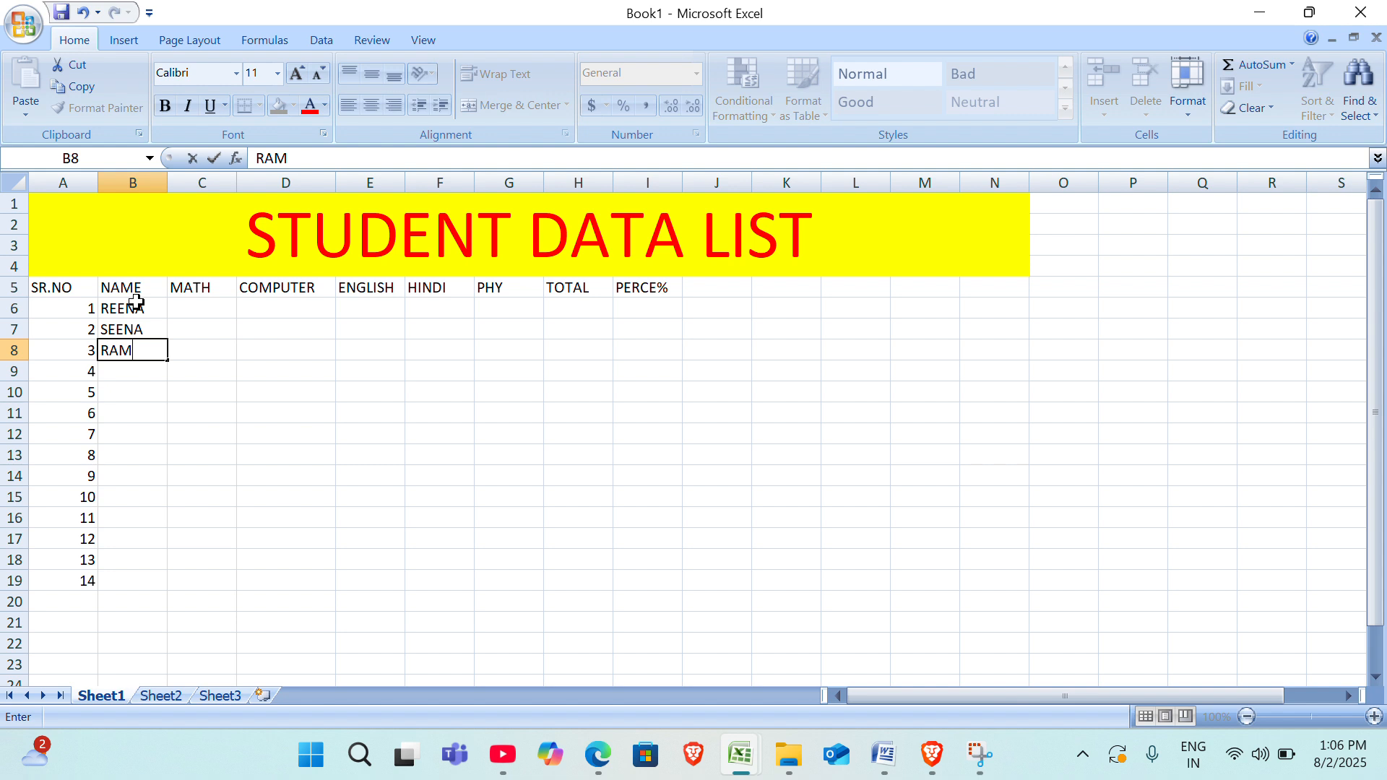
key("Return")
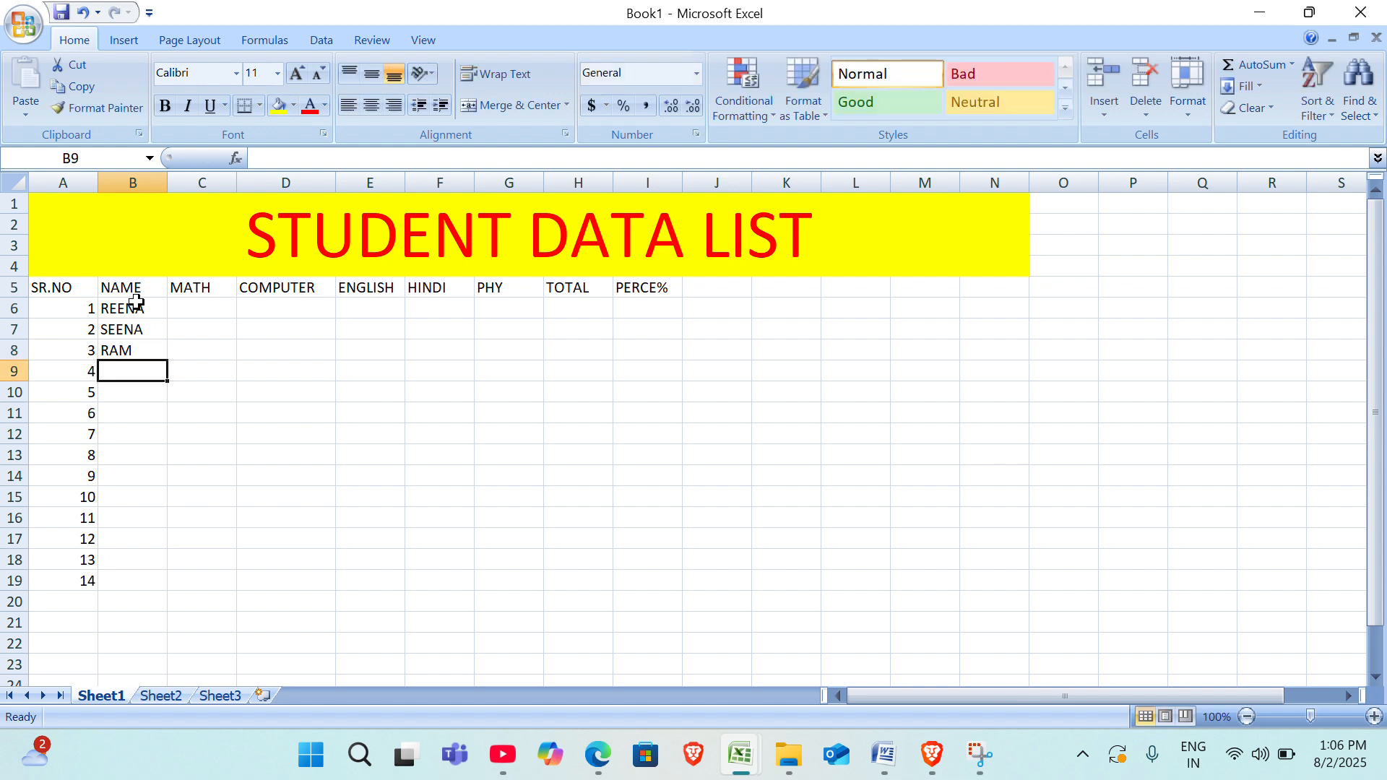
Enter the names of students 4 to 6 in the NAME column, cells B9:B11.
type("RAKHI")
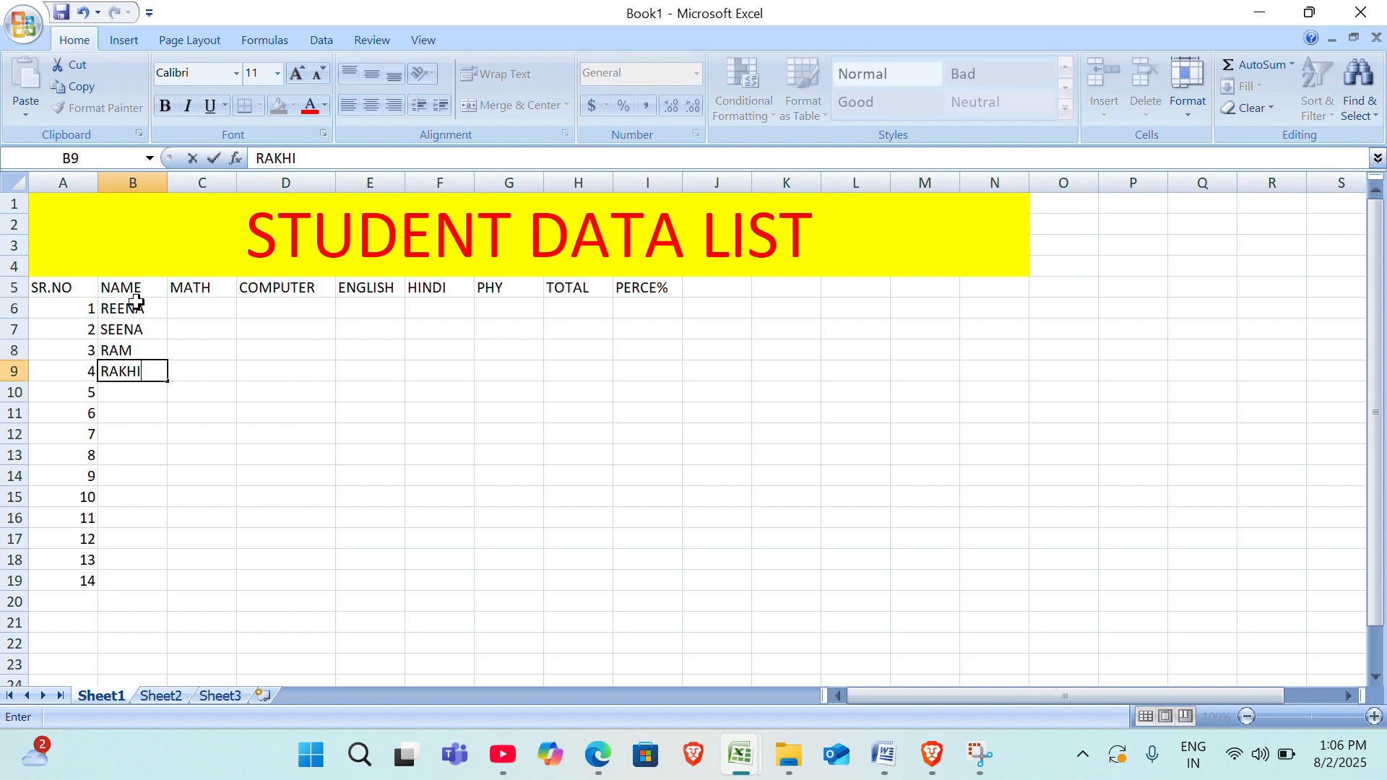
key("Return")
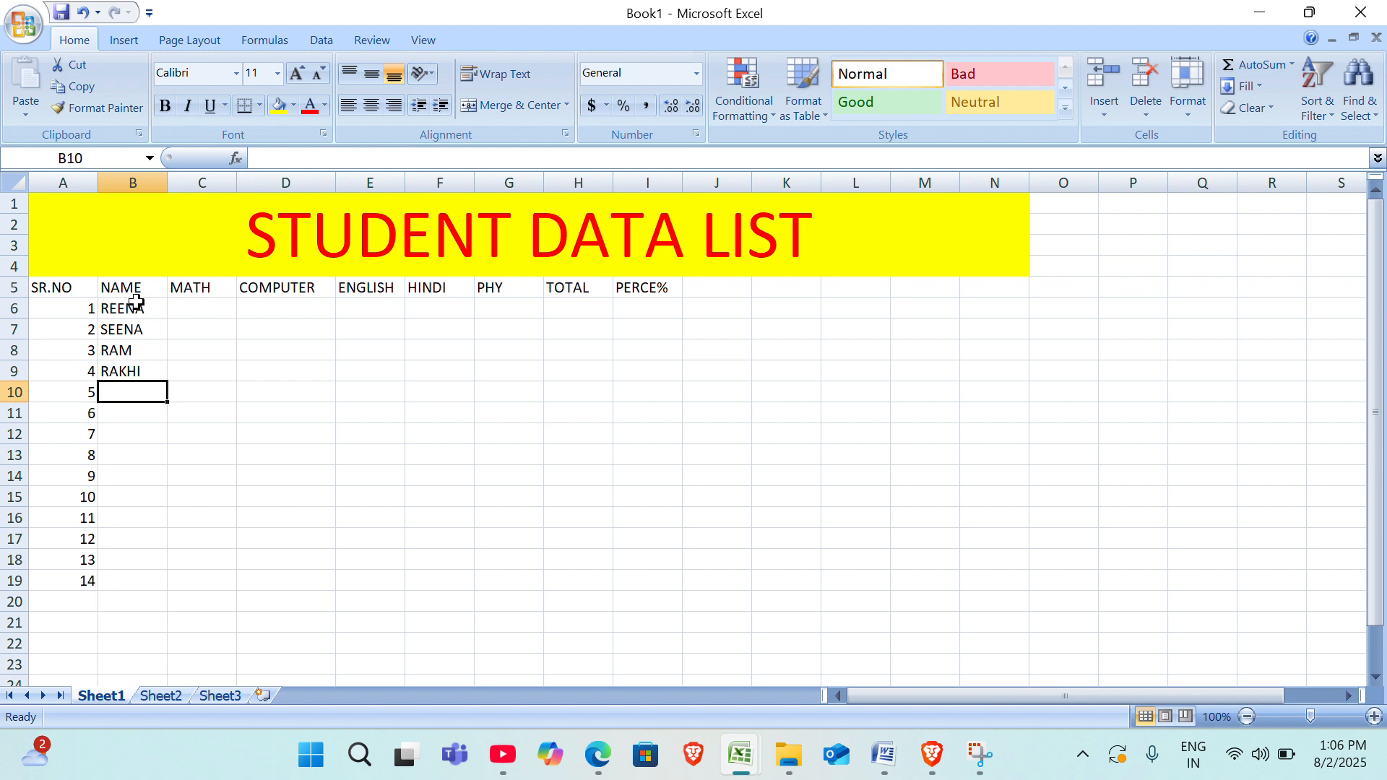
type("SHIVA")
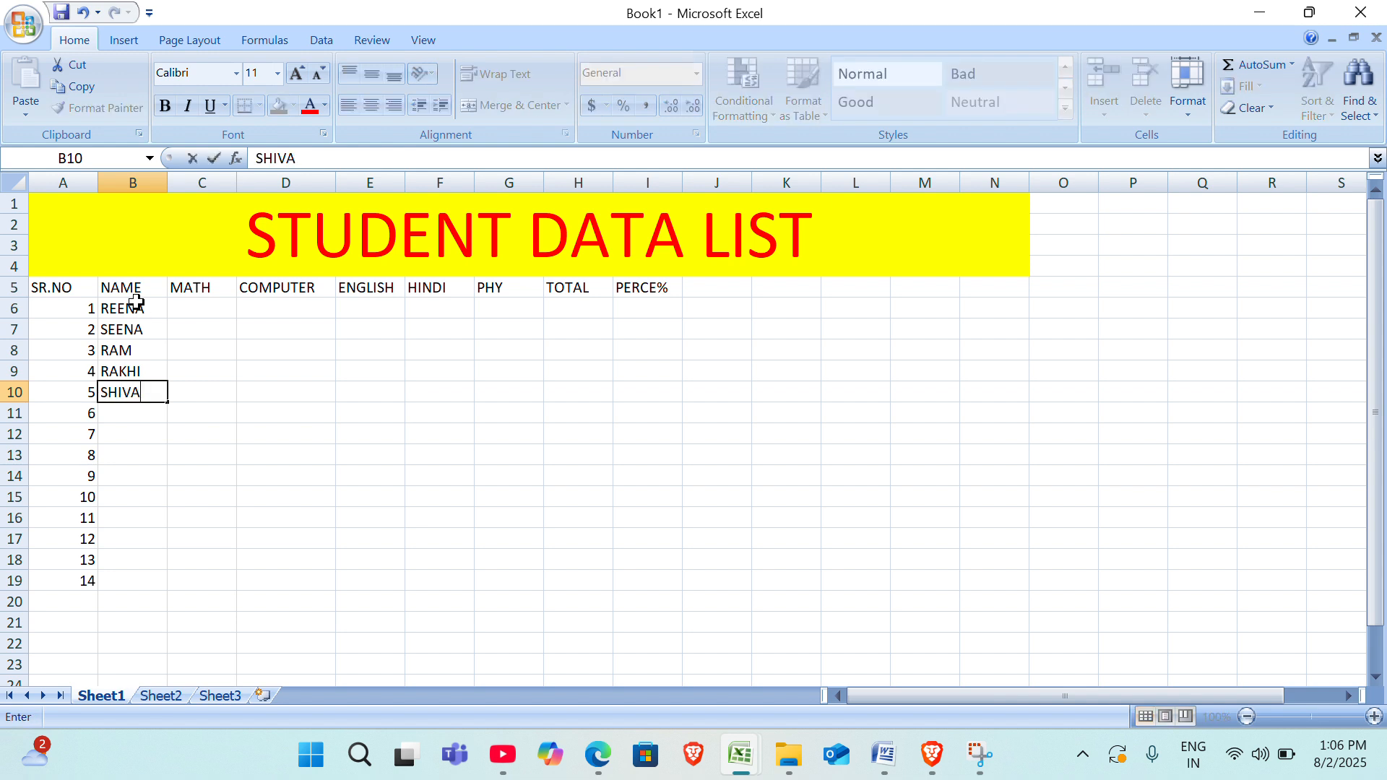
type("NI")
key("Return")
type("SU")
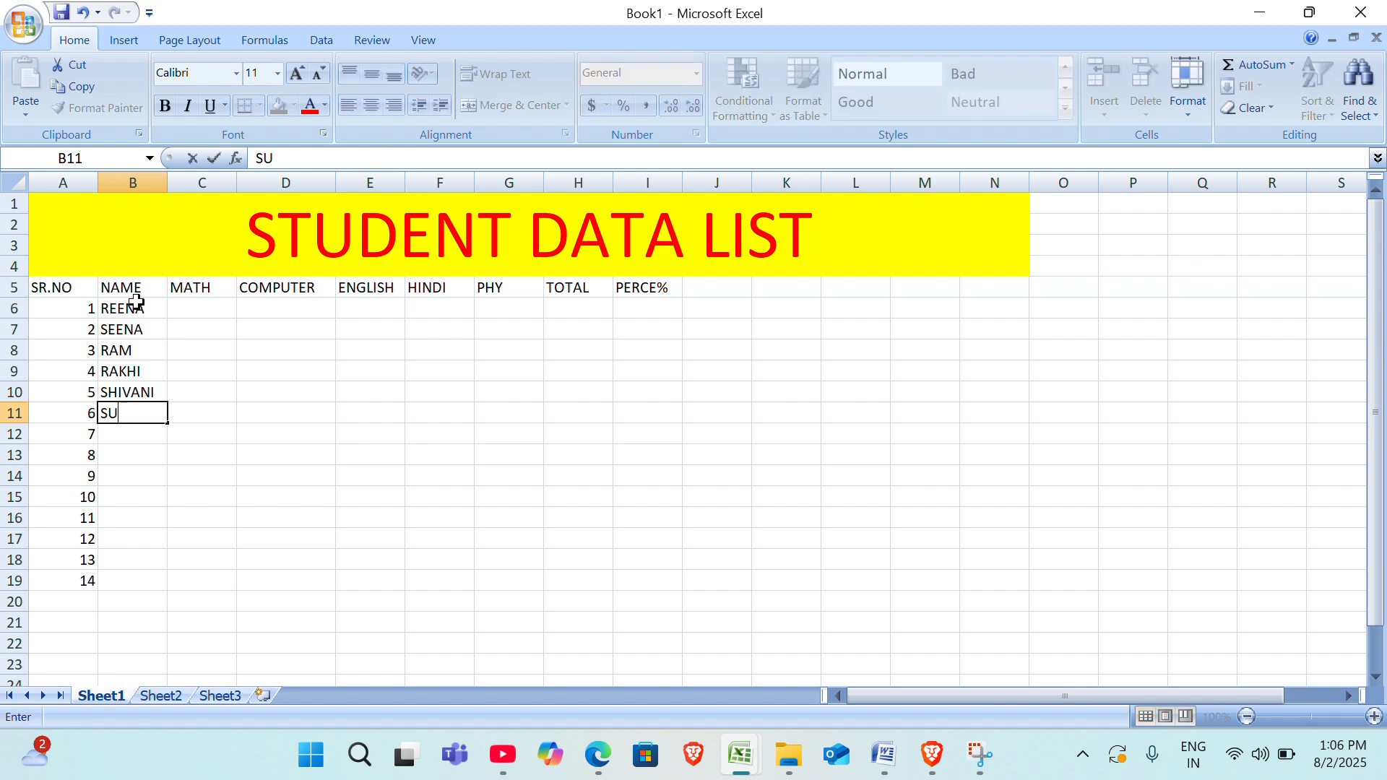
type("MAN")
key("Return")
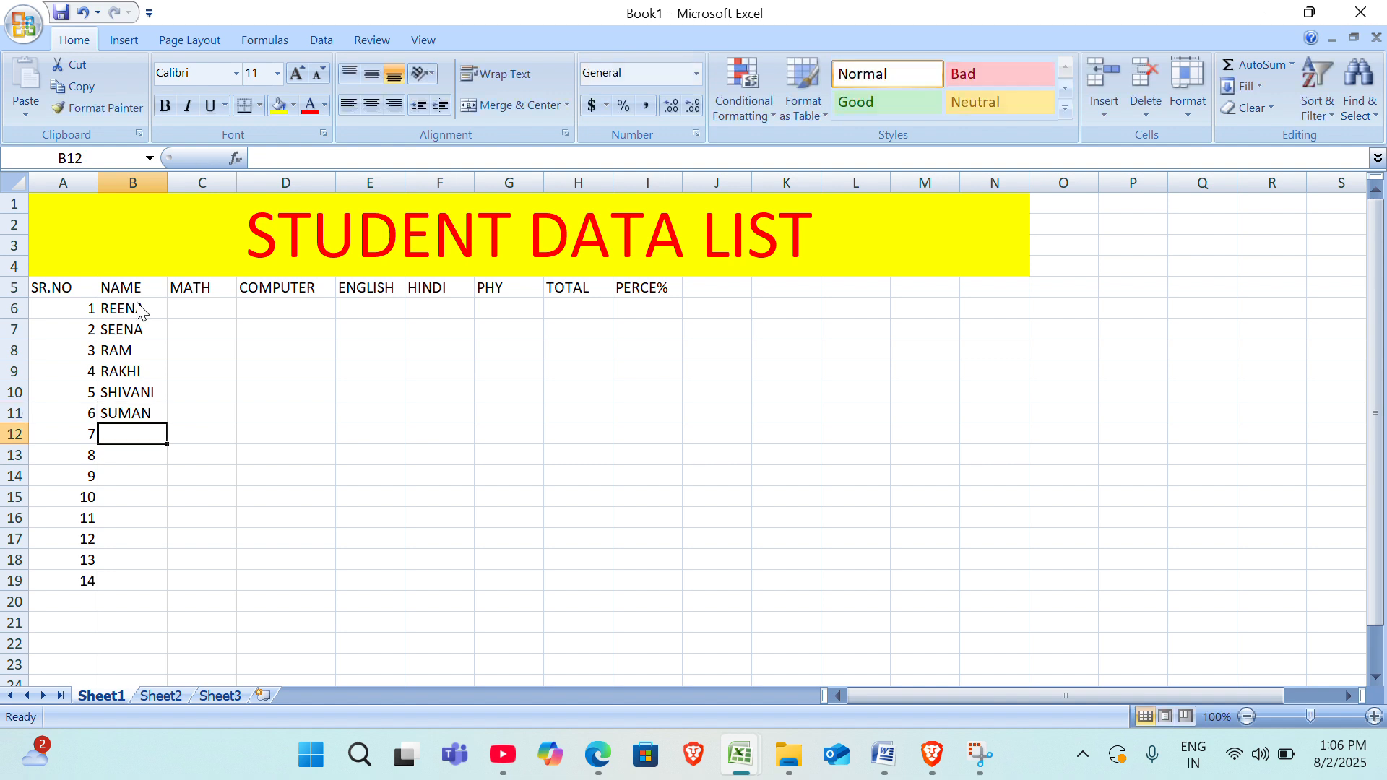
Enter the names of students 7 and 8 in the NAME column, cells B12:B13.
type("KUSU")
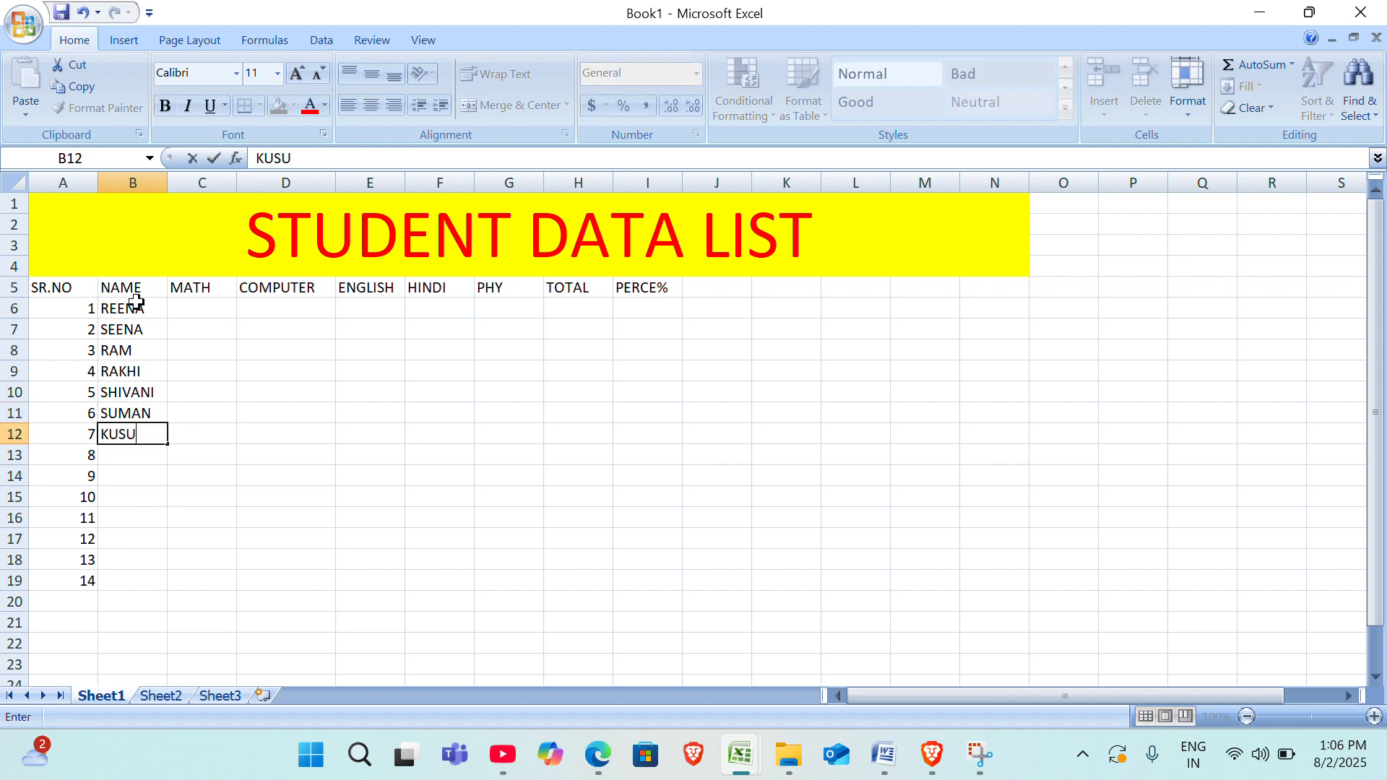
type("N")
key("BackSpace")
type("M")
key("Return")
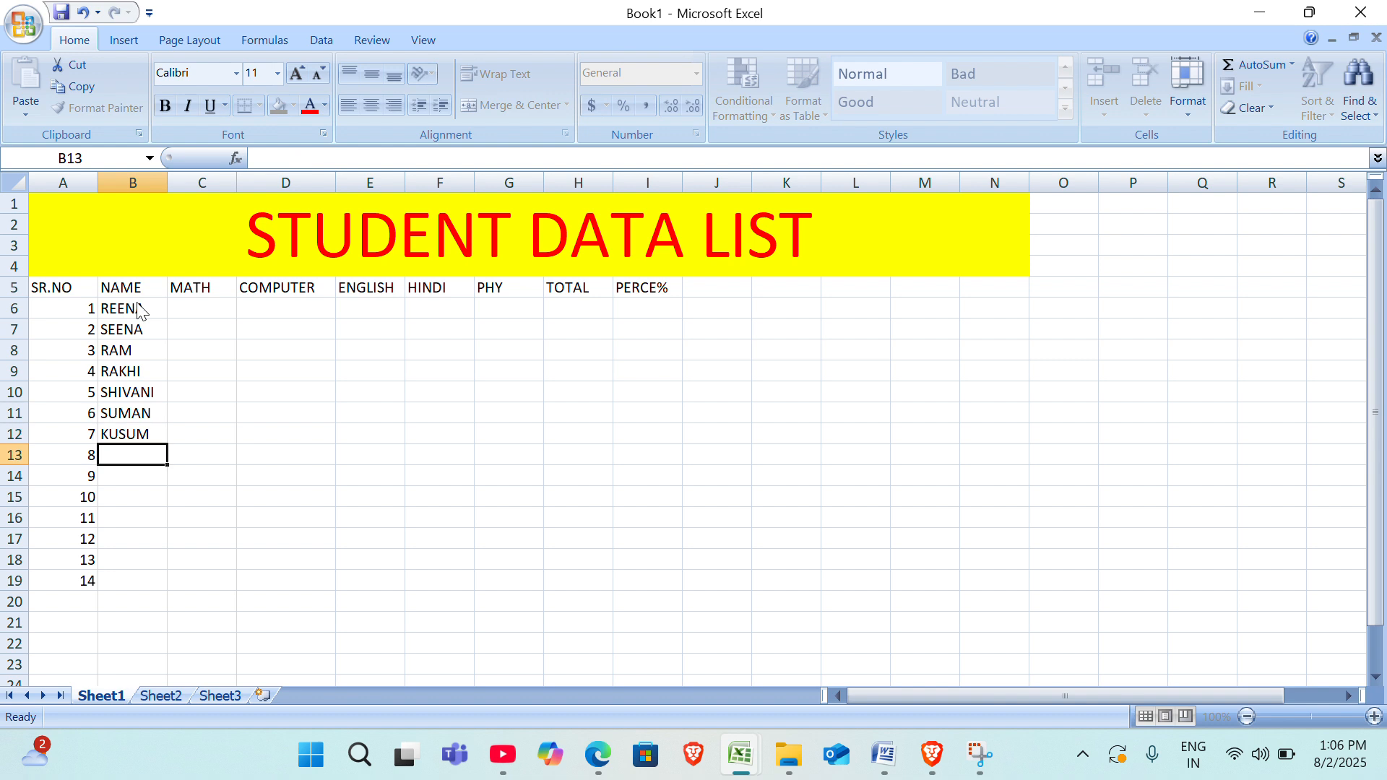
type("SA")
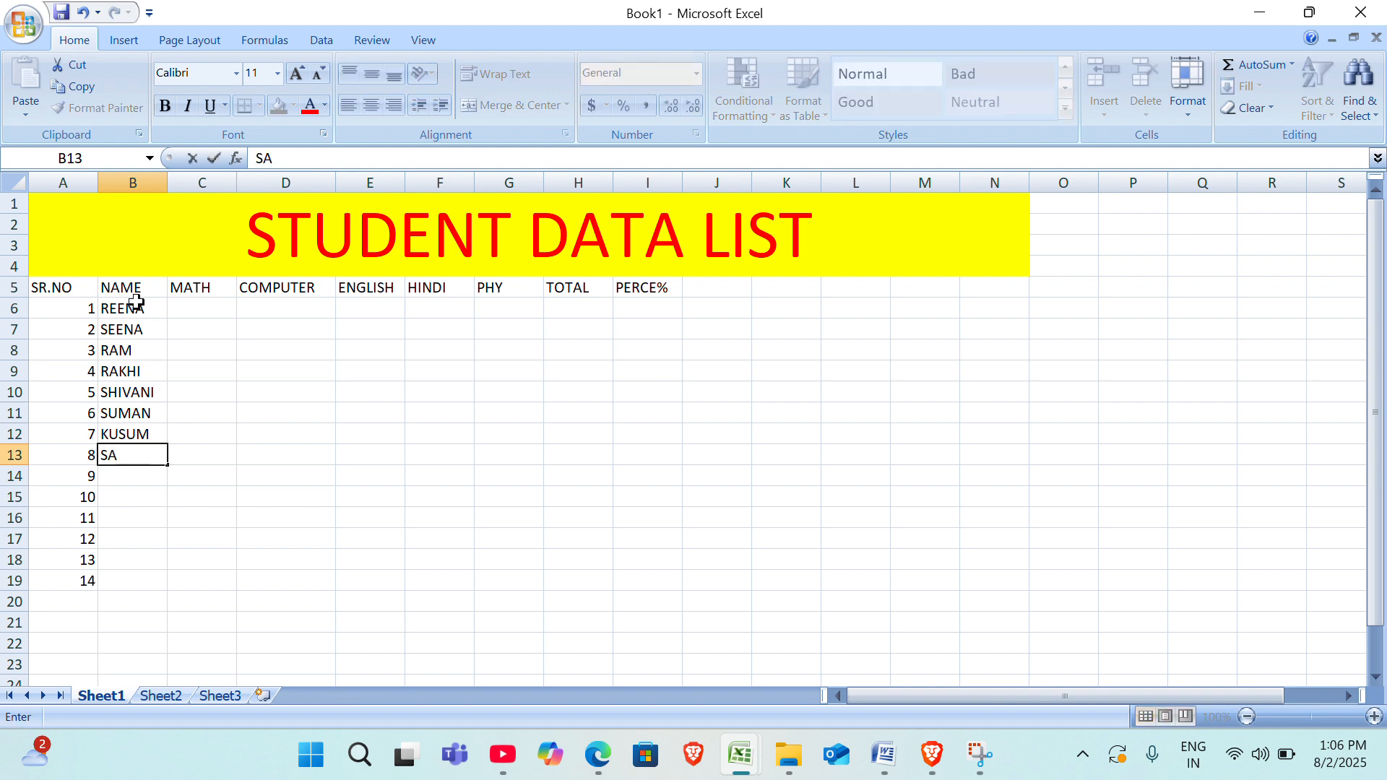
type("NJANA")
key("Return")
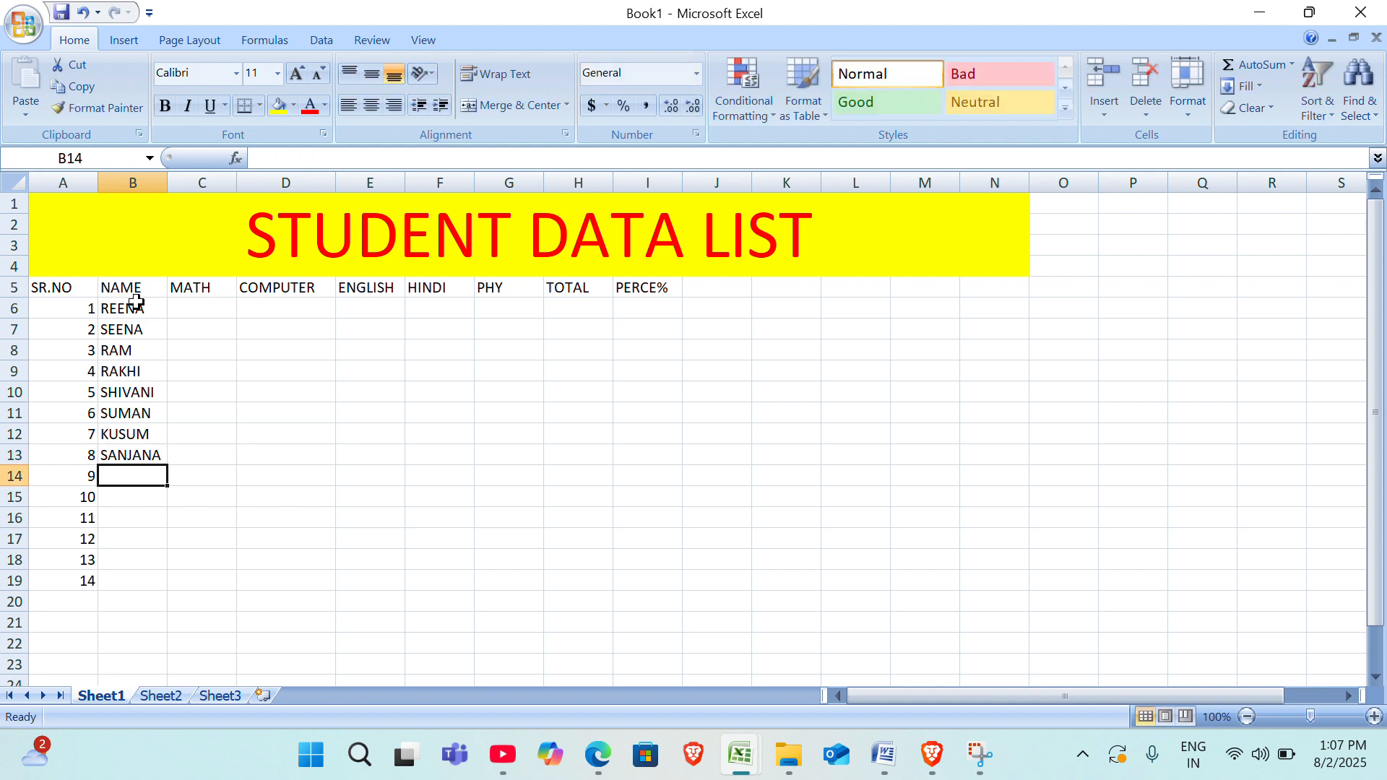
Enter the names of students 9 to 12 in the NAME column, cells B14:B17.
type("REE")
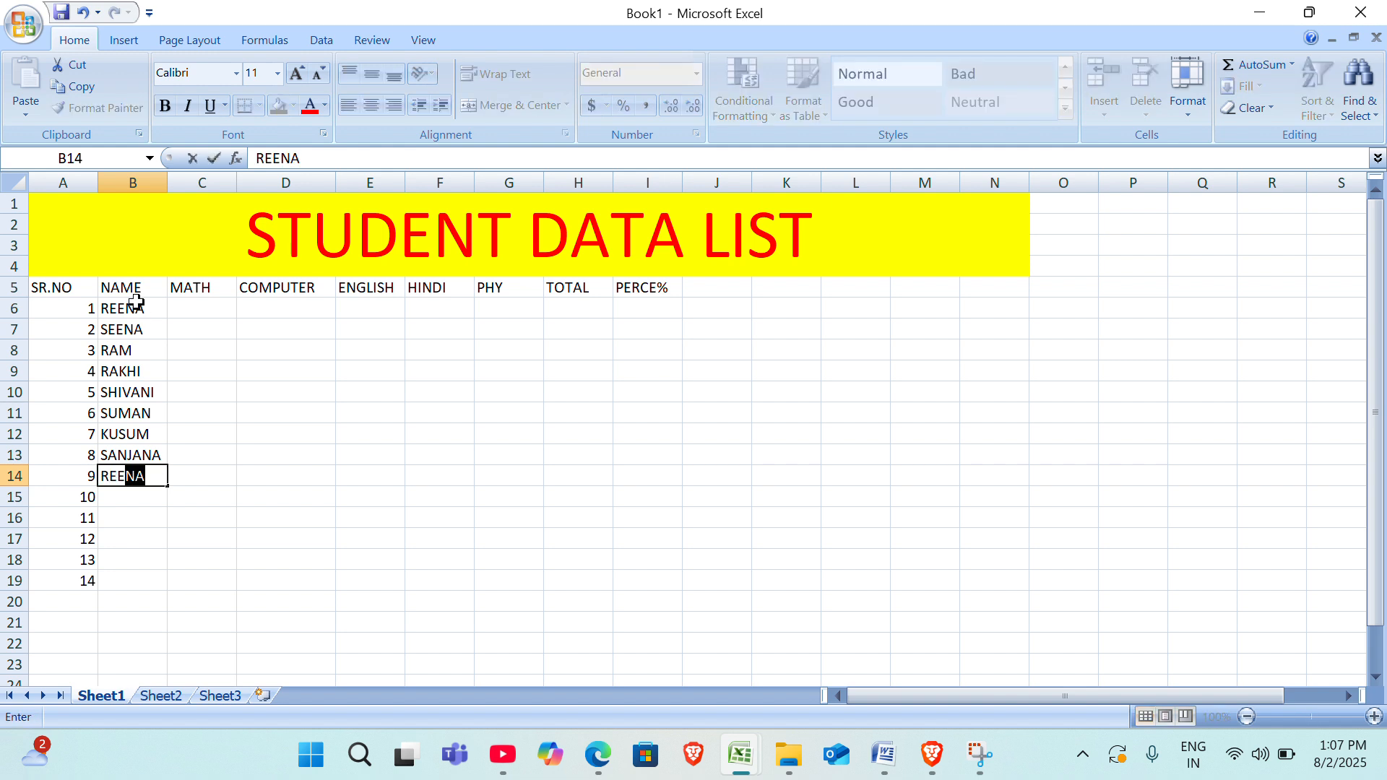
key("Return")
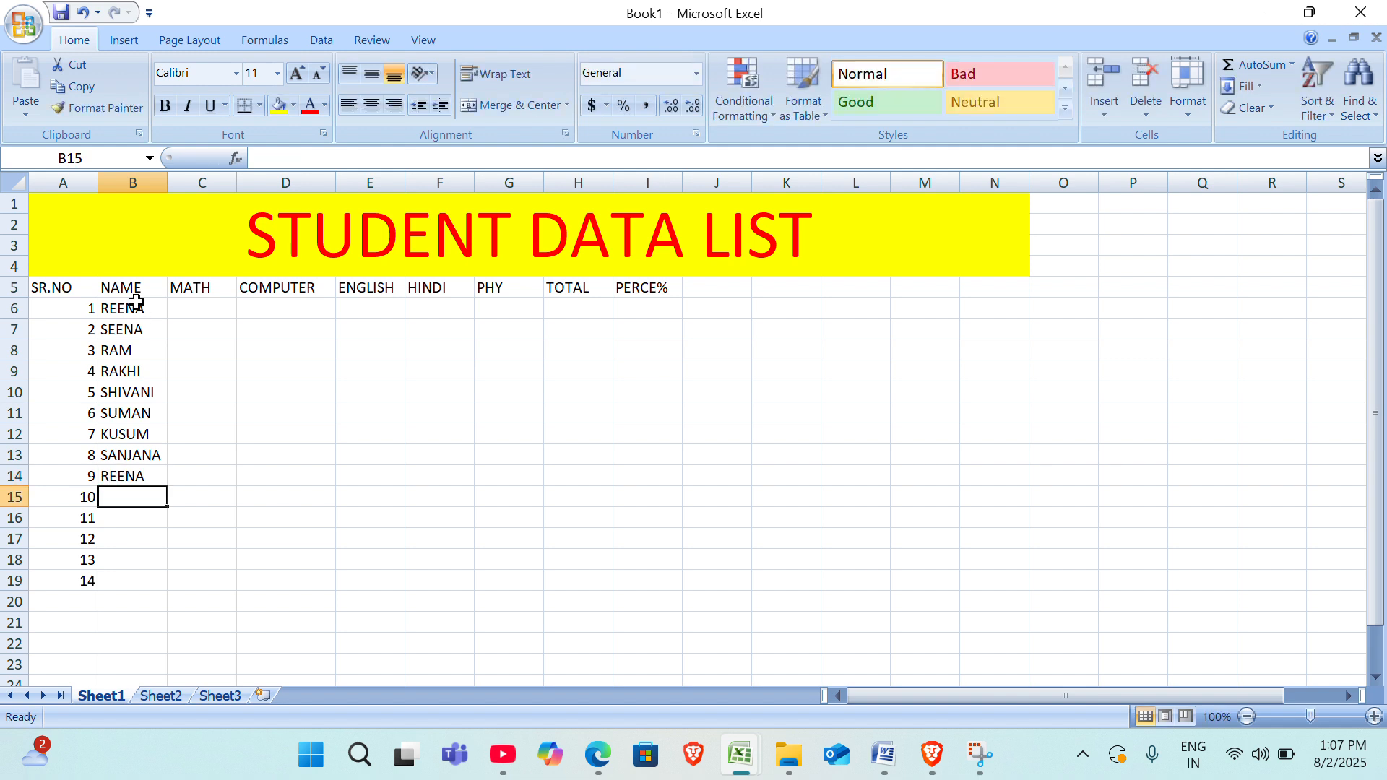
type("RA")
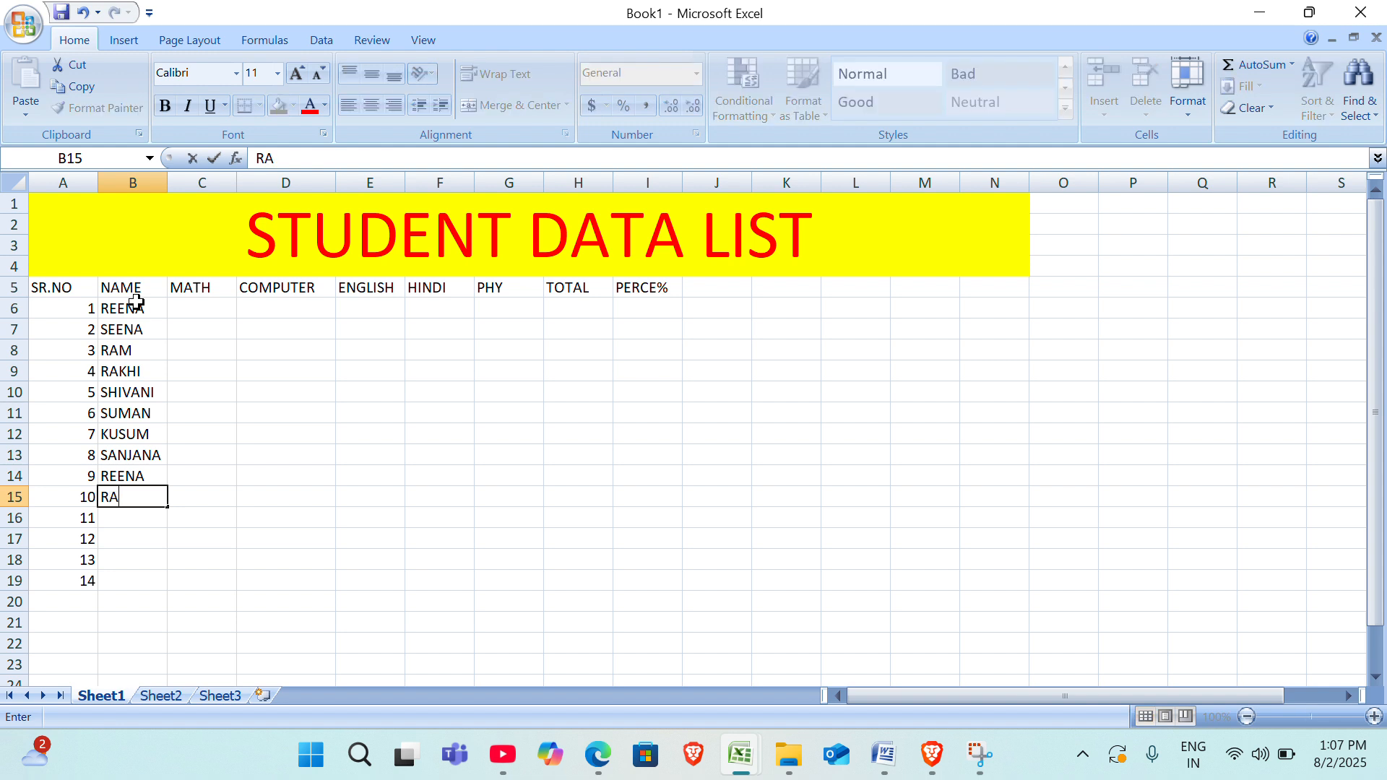
type("HUL")
key("Return")
type("HE")
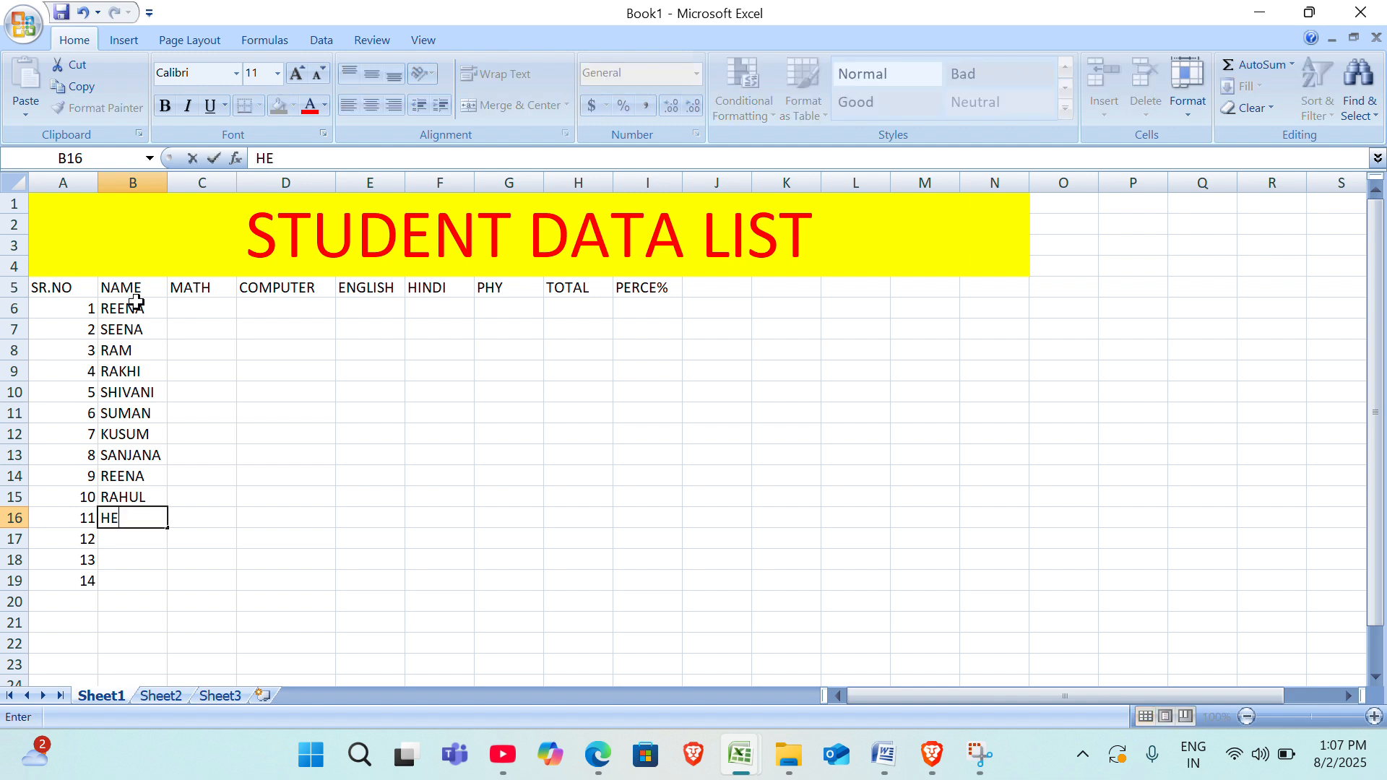
type("ENA")
key("Return")
type("MON")
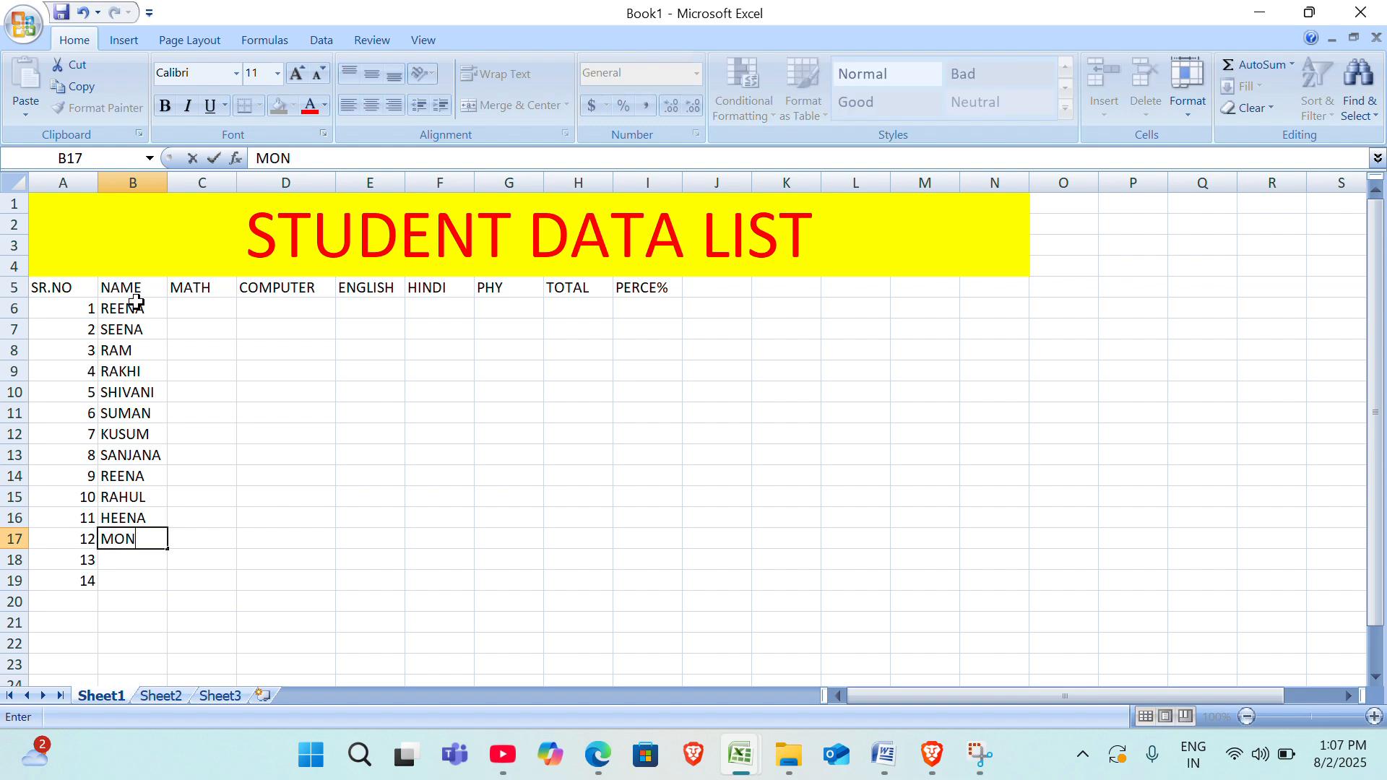
type("IKA")
key("Return")
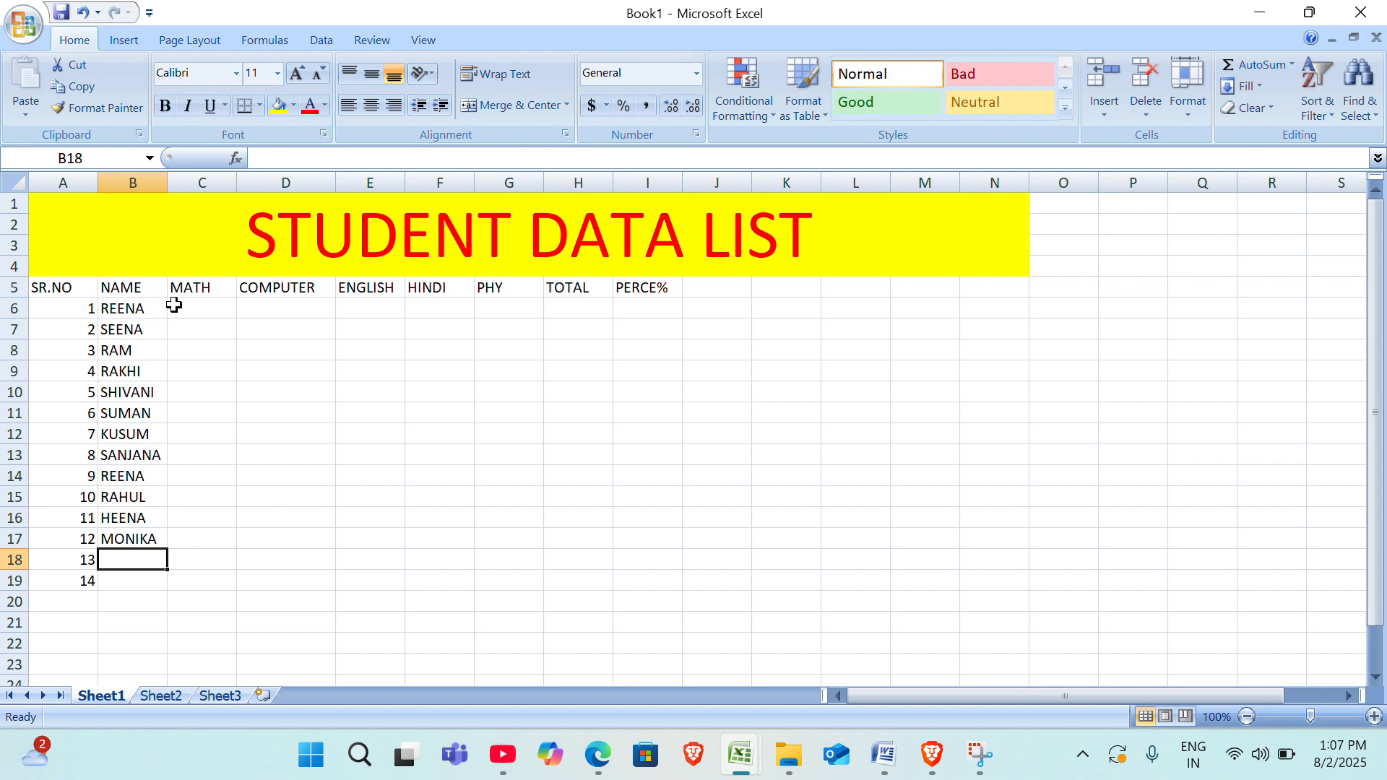
Enter the formula =RANDBETWEEN(30,100) in C6, the first student's MATH cell.
left_click(208, 305)
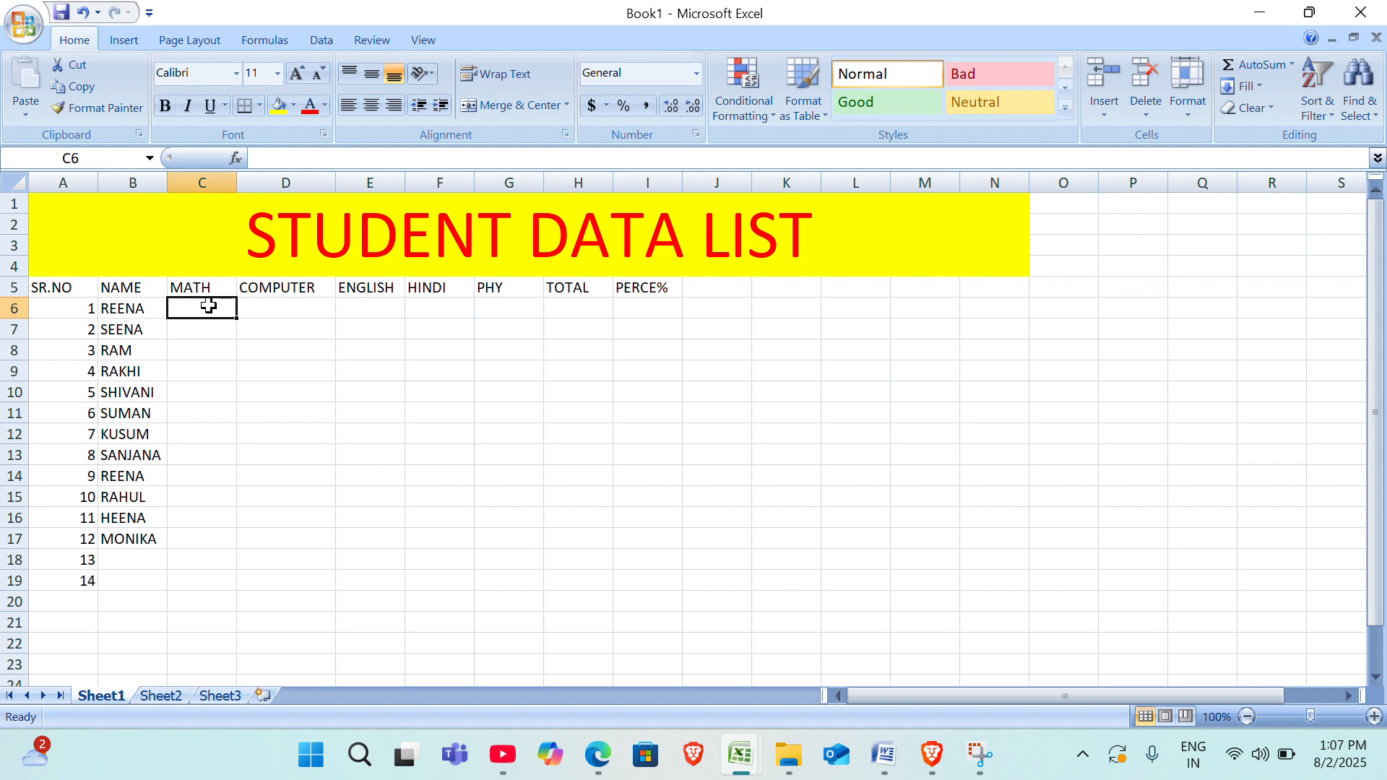
type("=")
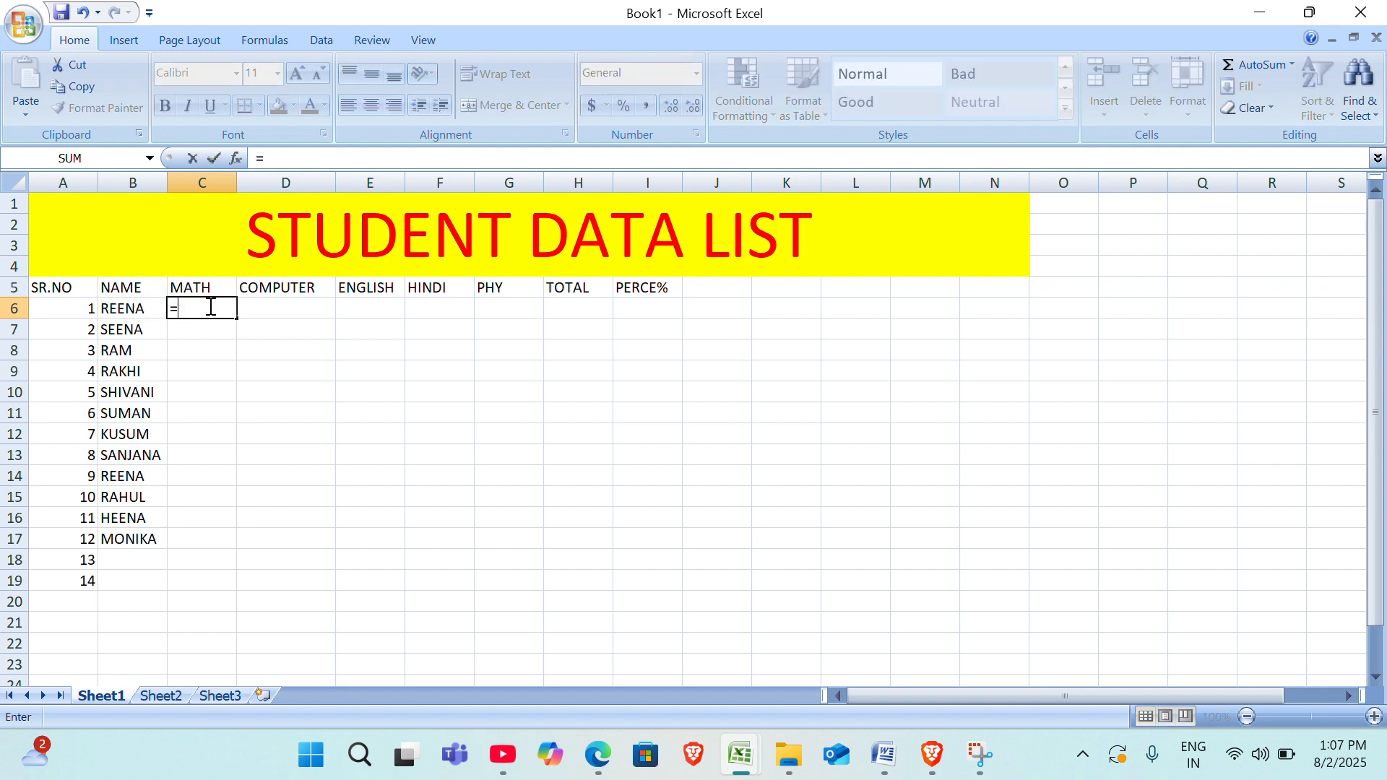
type("RA")
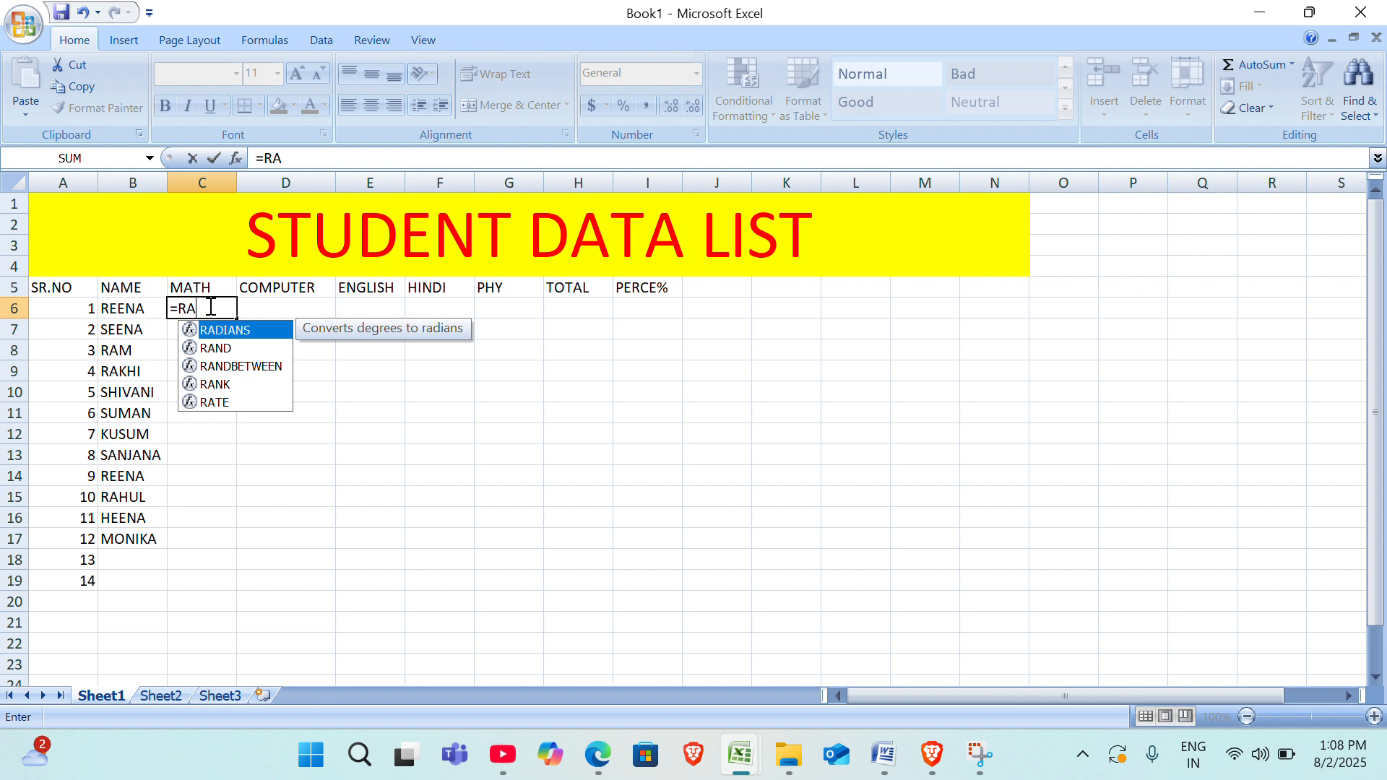
type("N")
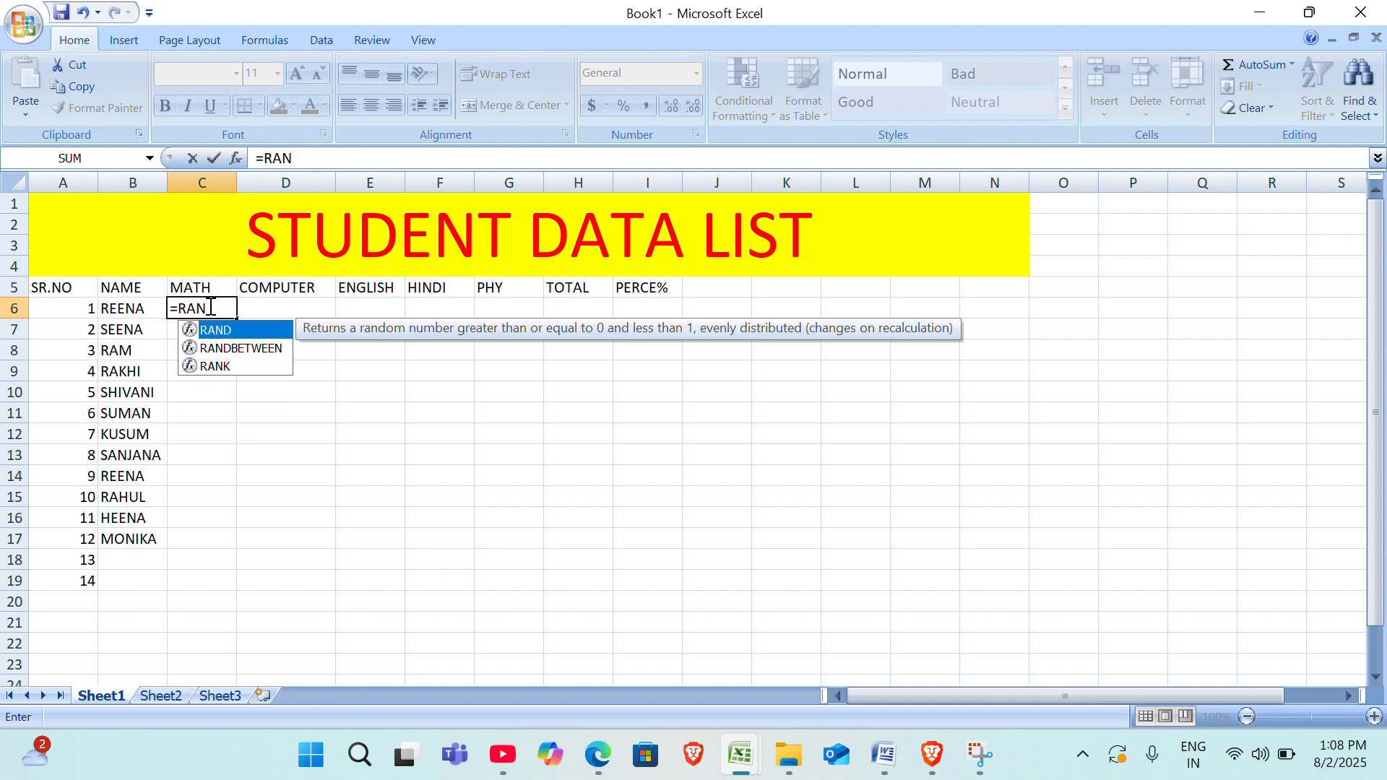
key("Down")
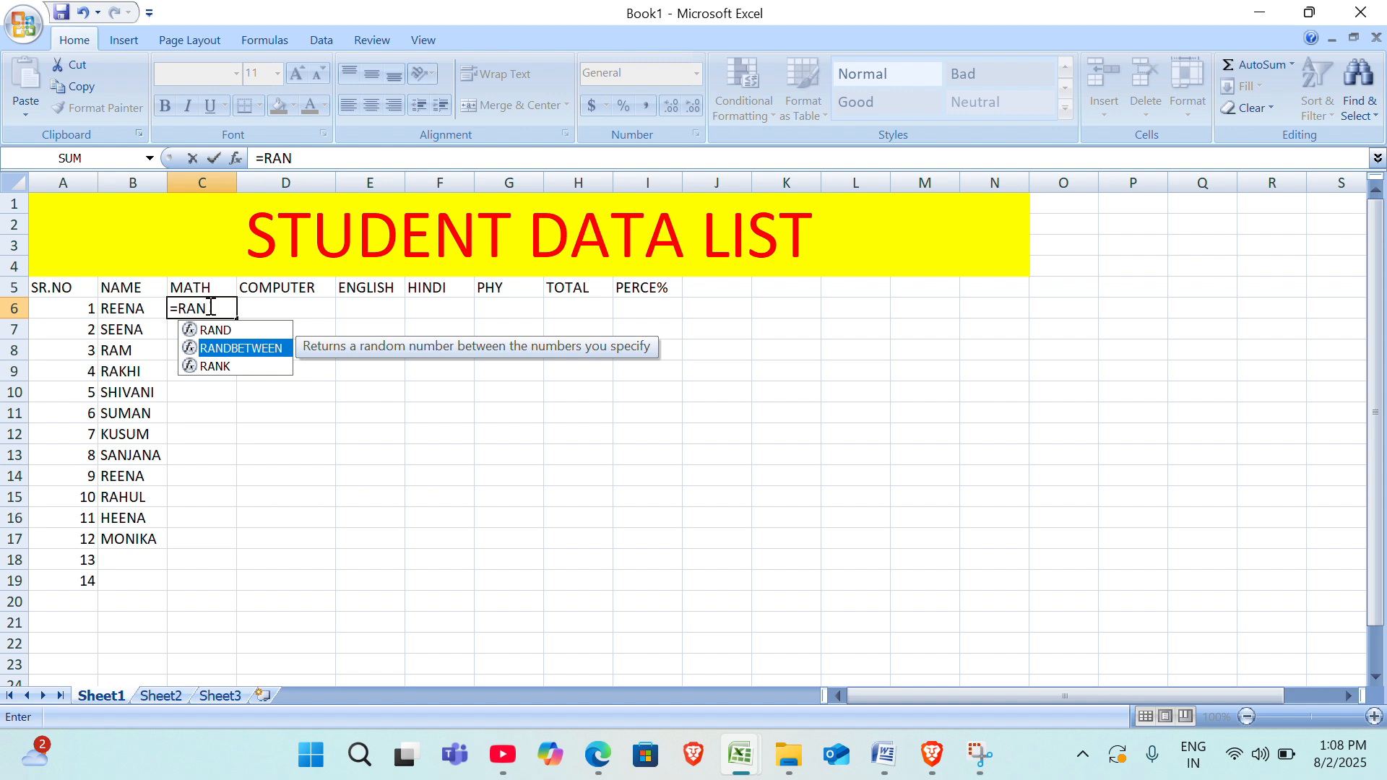
key("Tab")
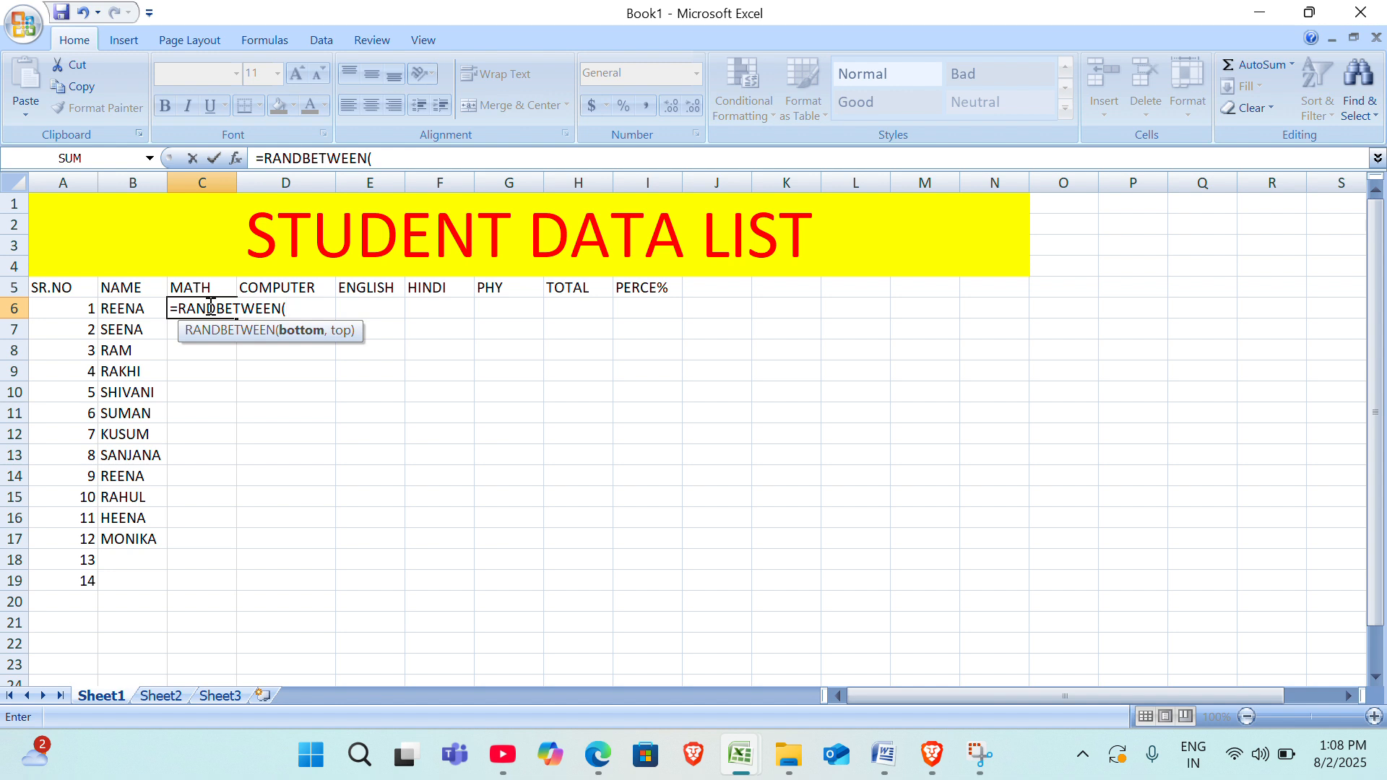
type("30,1")
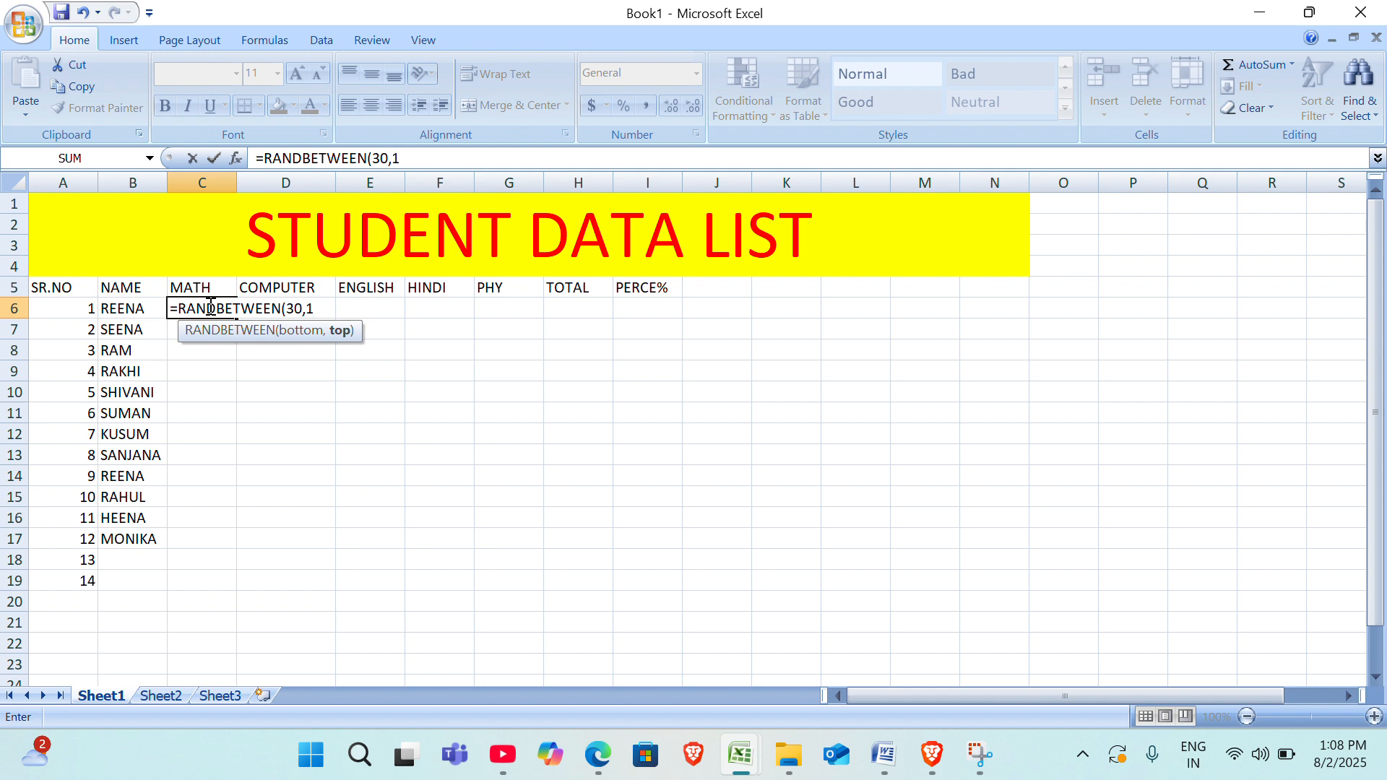
type("000")
key("BackSpace")
type(")")
key("Return")
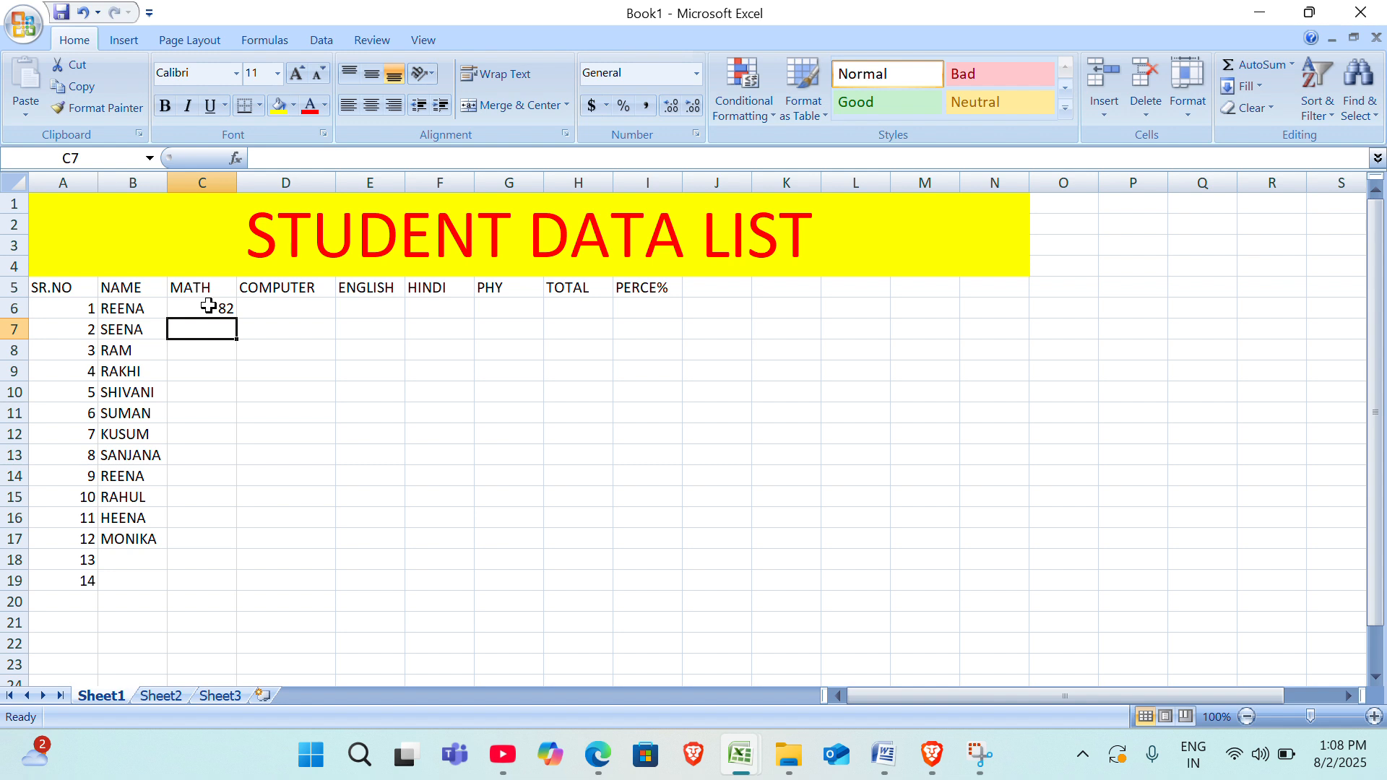
Fill the random-mark formula from C6 over C6:J17, and undo both the fill and the formula entry.
left_click(208, 307)
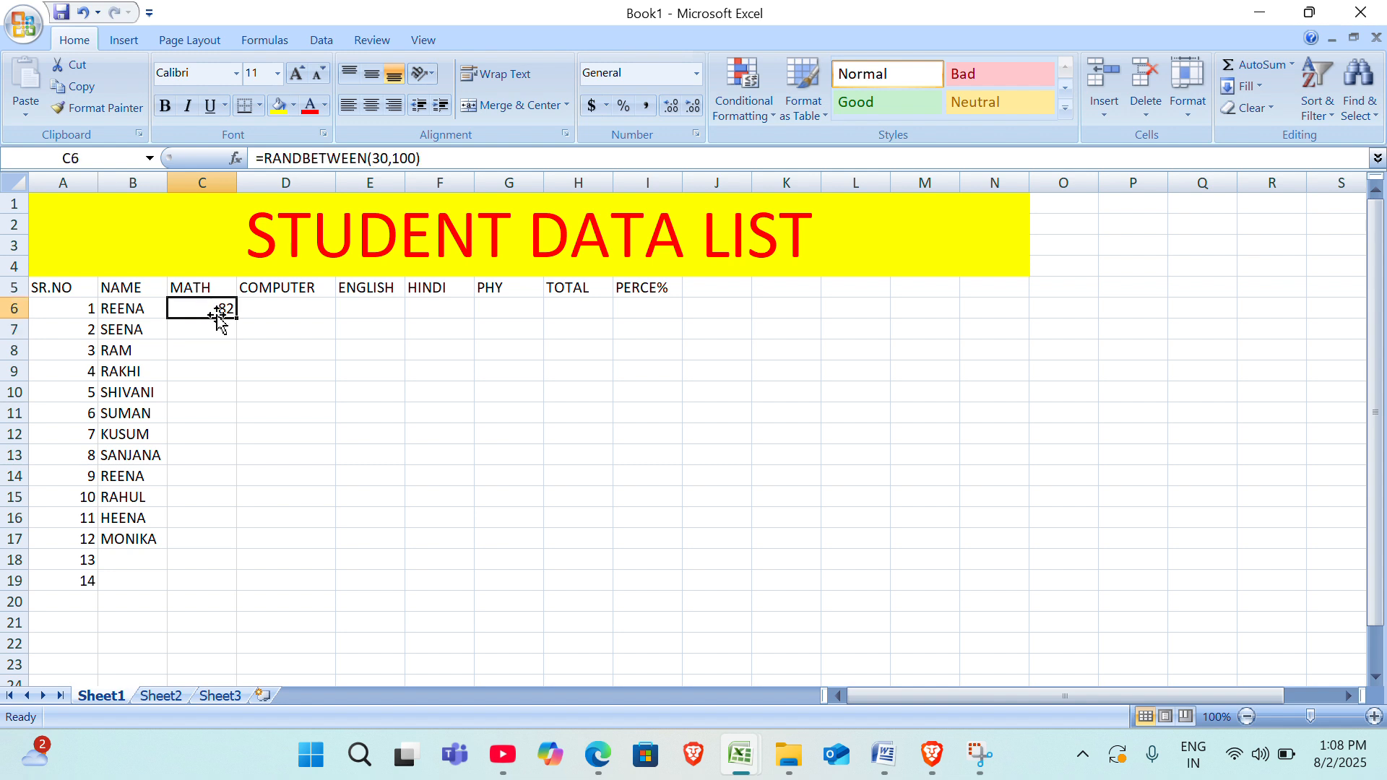
left_click_drag(237, 318, 727, 550)
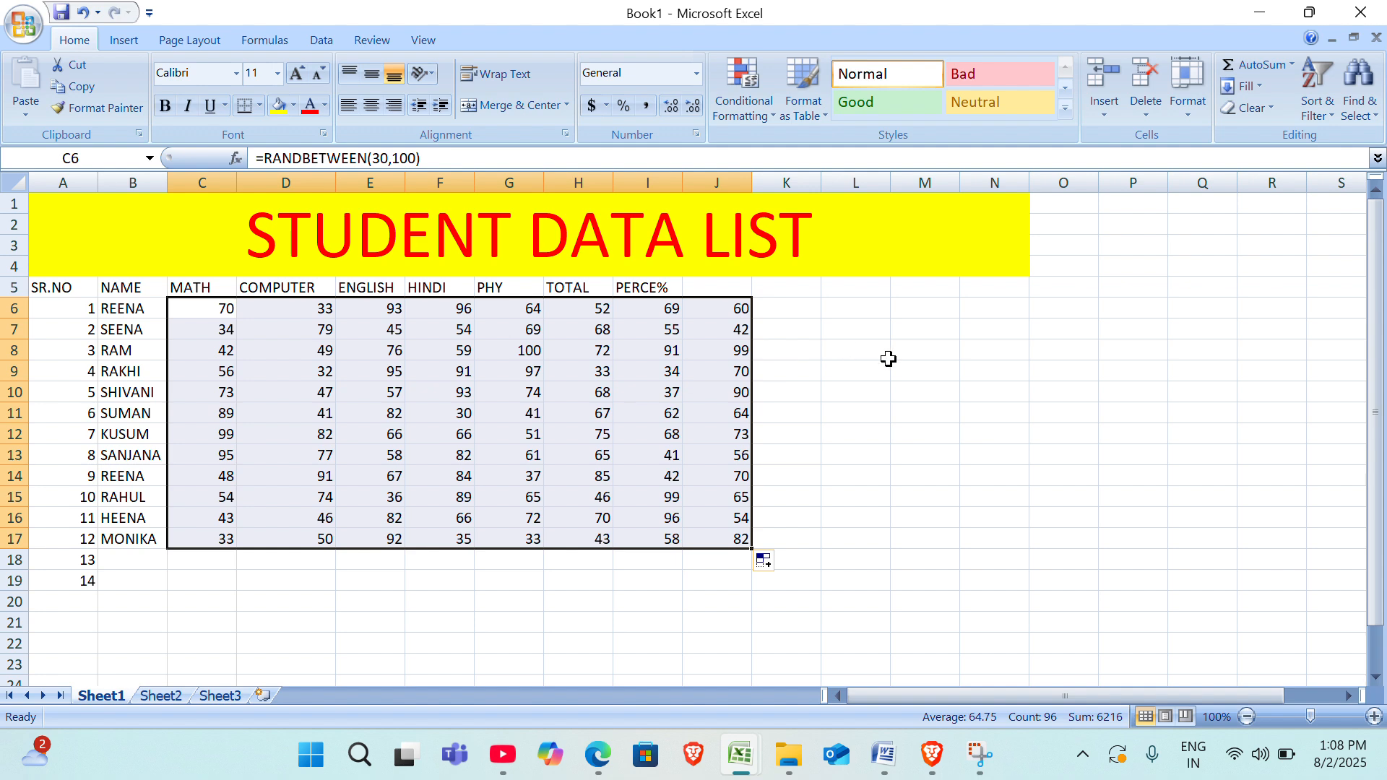
key("ctrl+z")
key("ctrl+z")
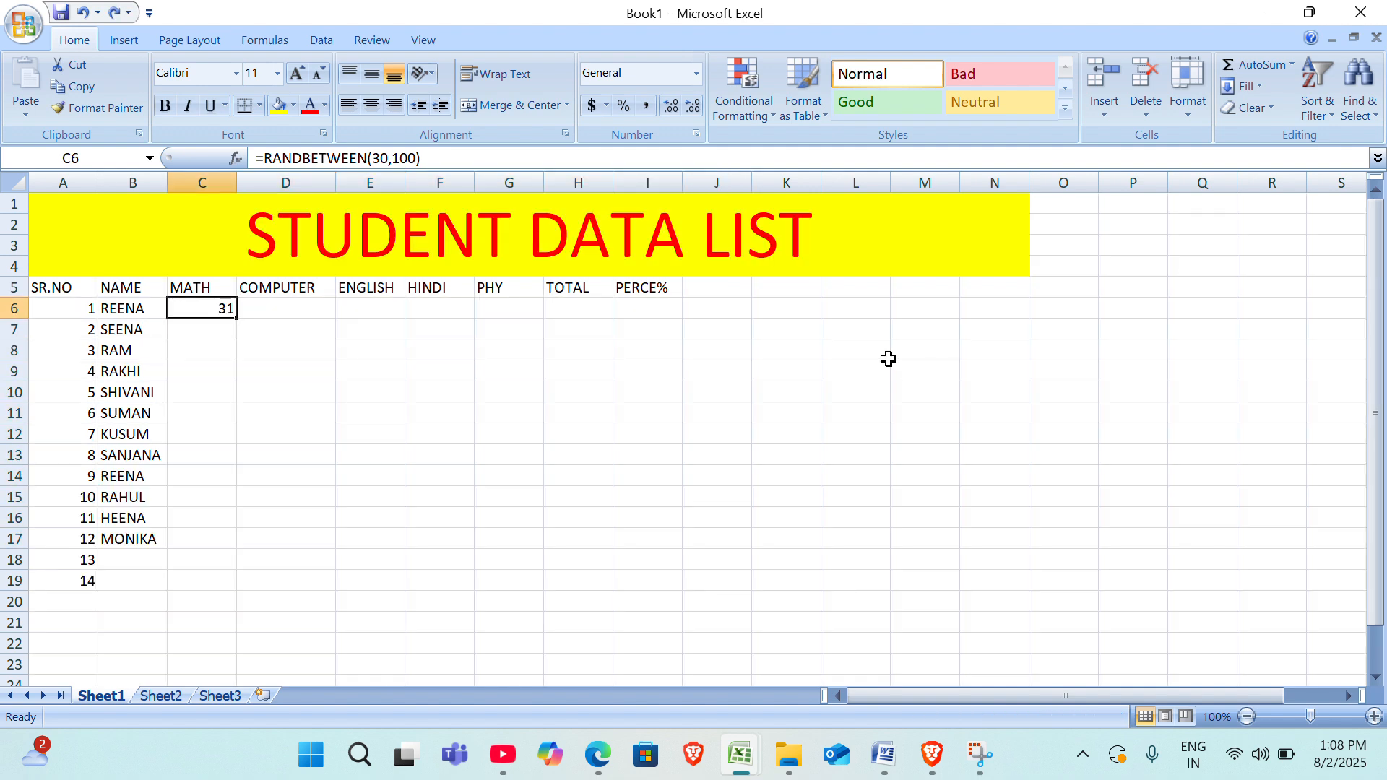
key("ctrl+z")
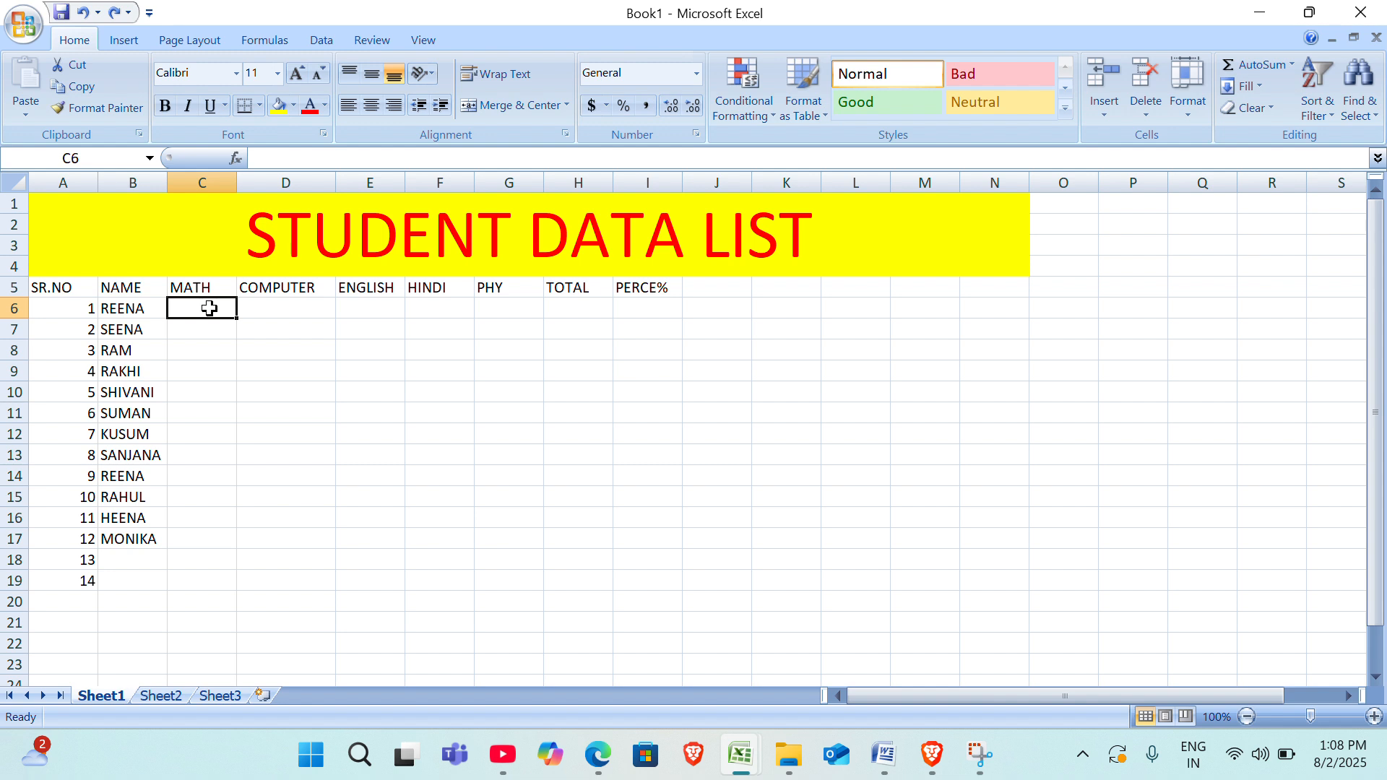
Enter the formula =RANDBETWEEN(30,100) in all mark cells C6:G17 at once.
left_click_drag(209, 308, 503, 528)
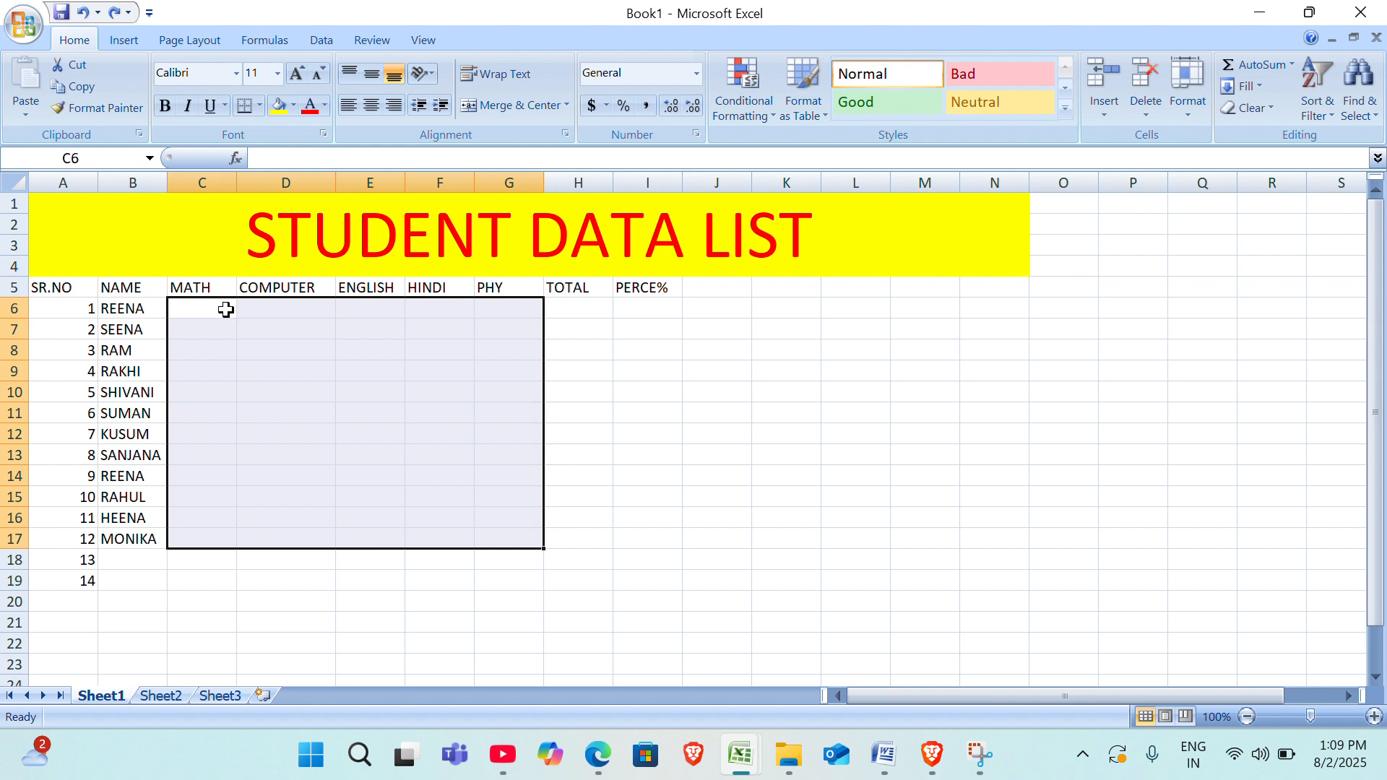
type("=R")
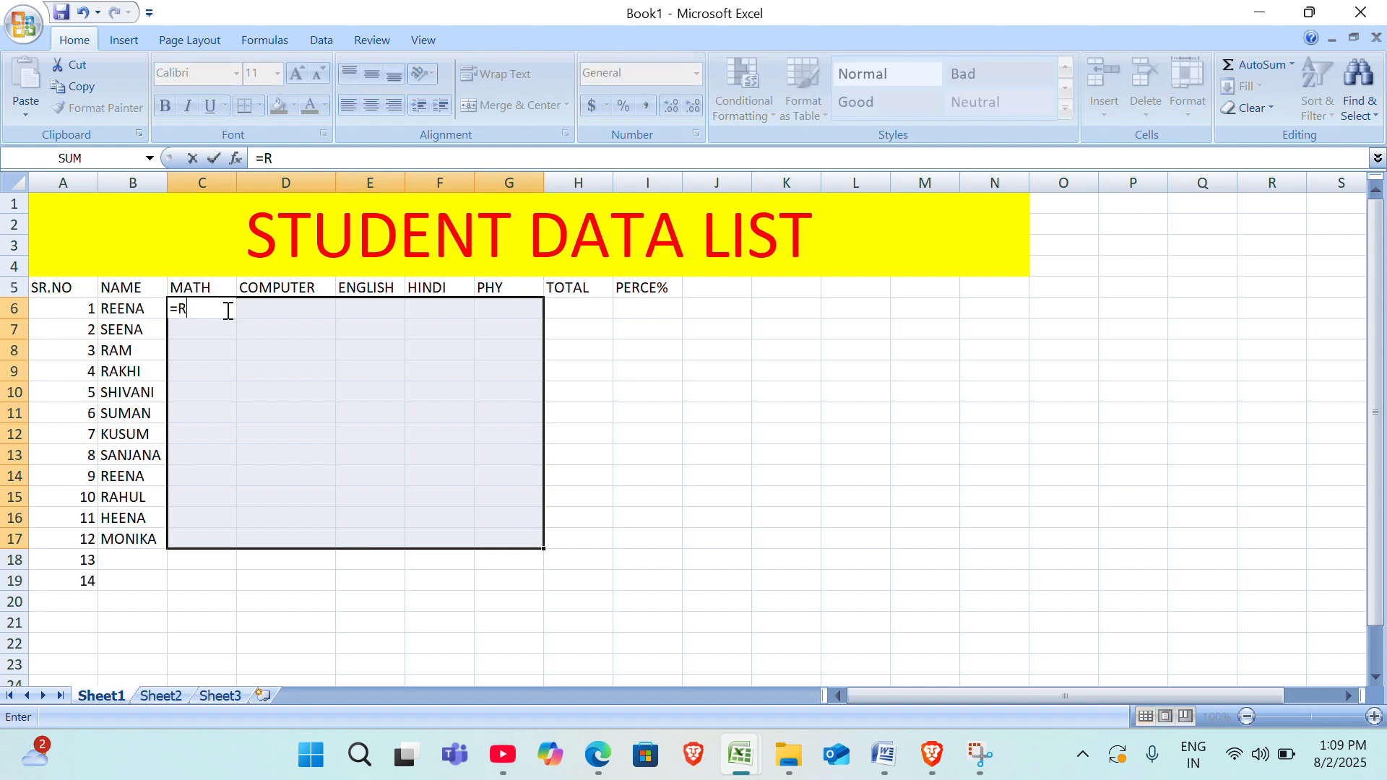
type("AND")
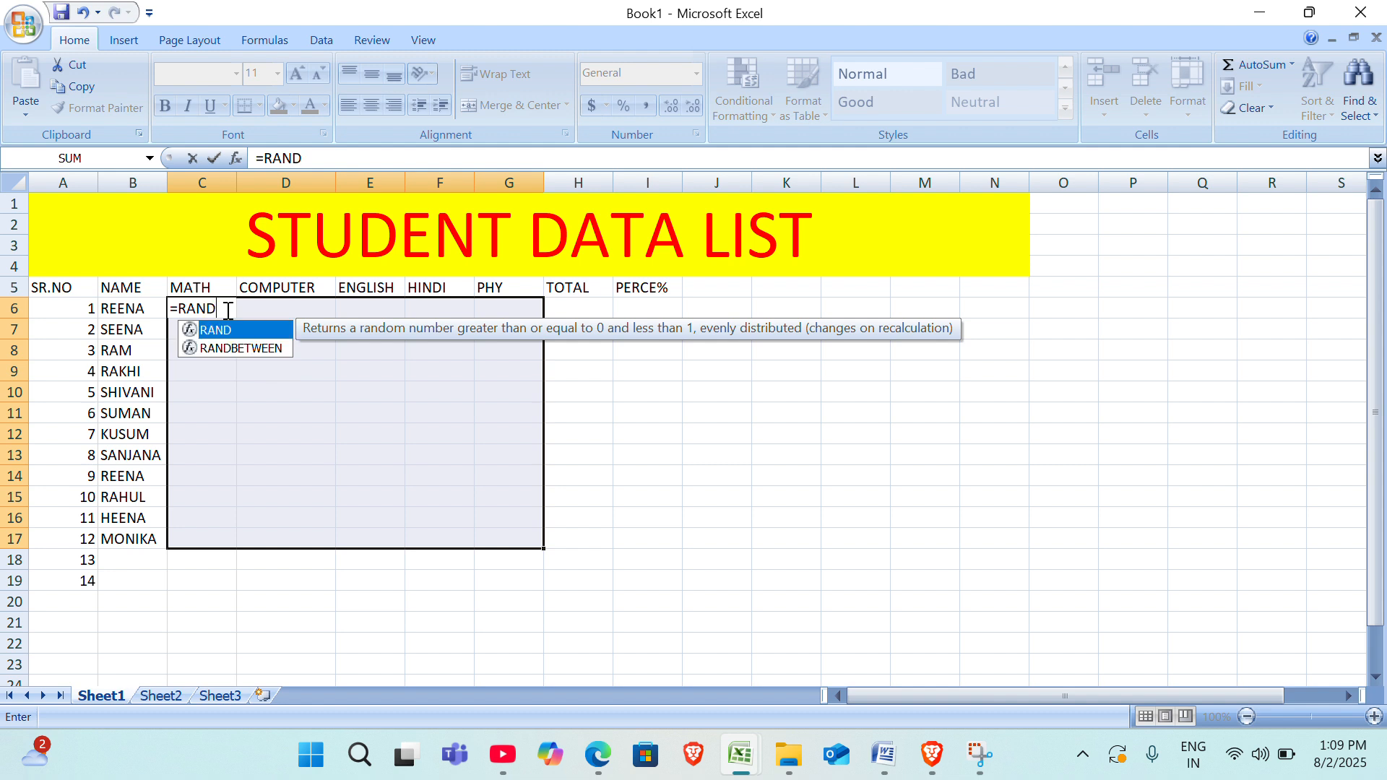
key("Down")
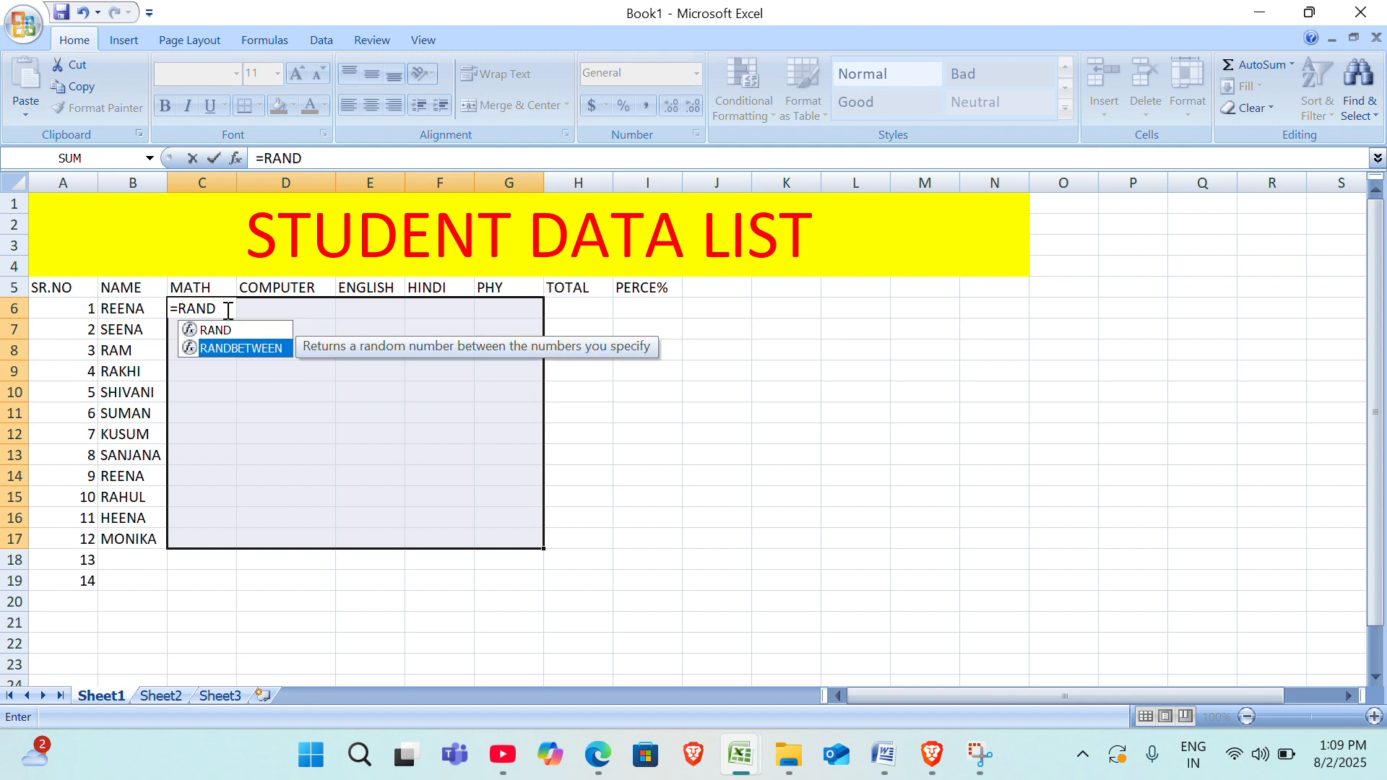
key("Tab")
type("3")
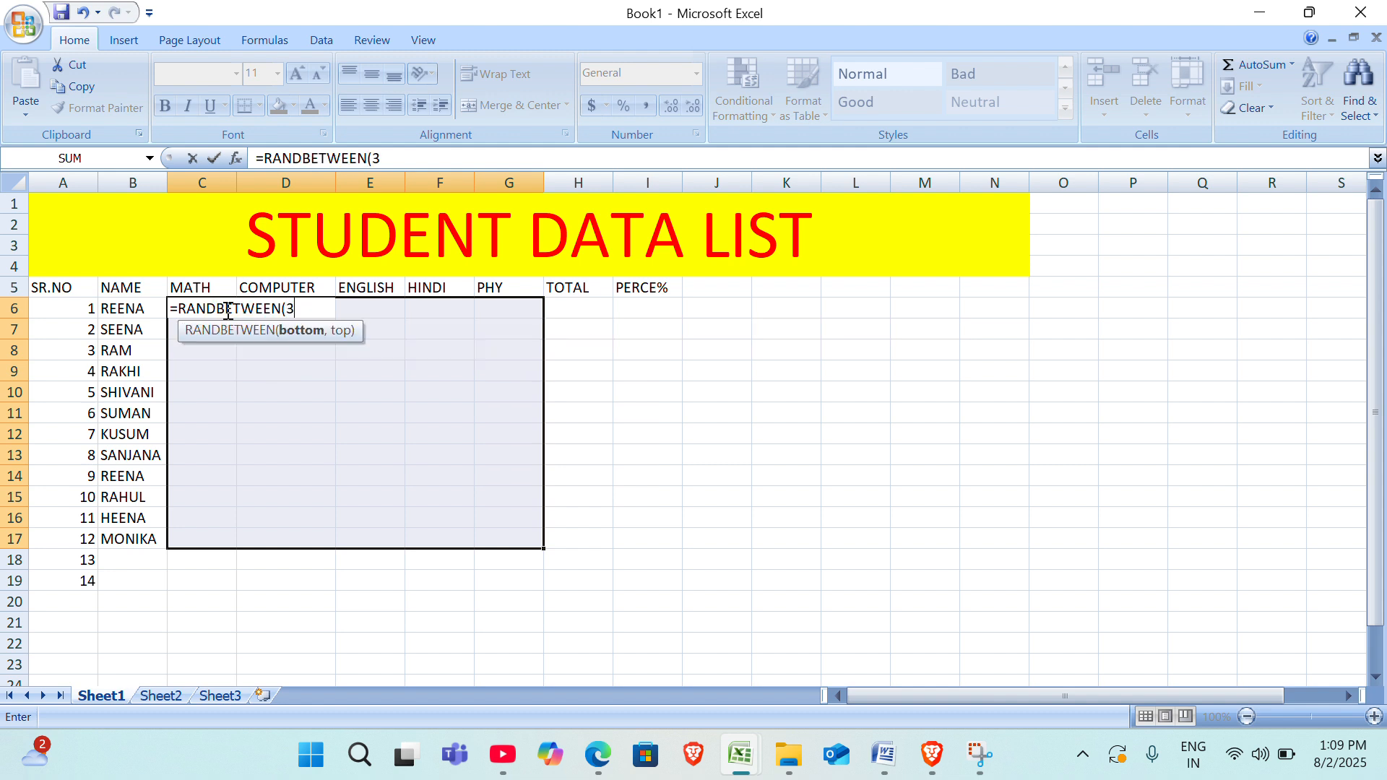
type("0,100")
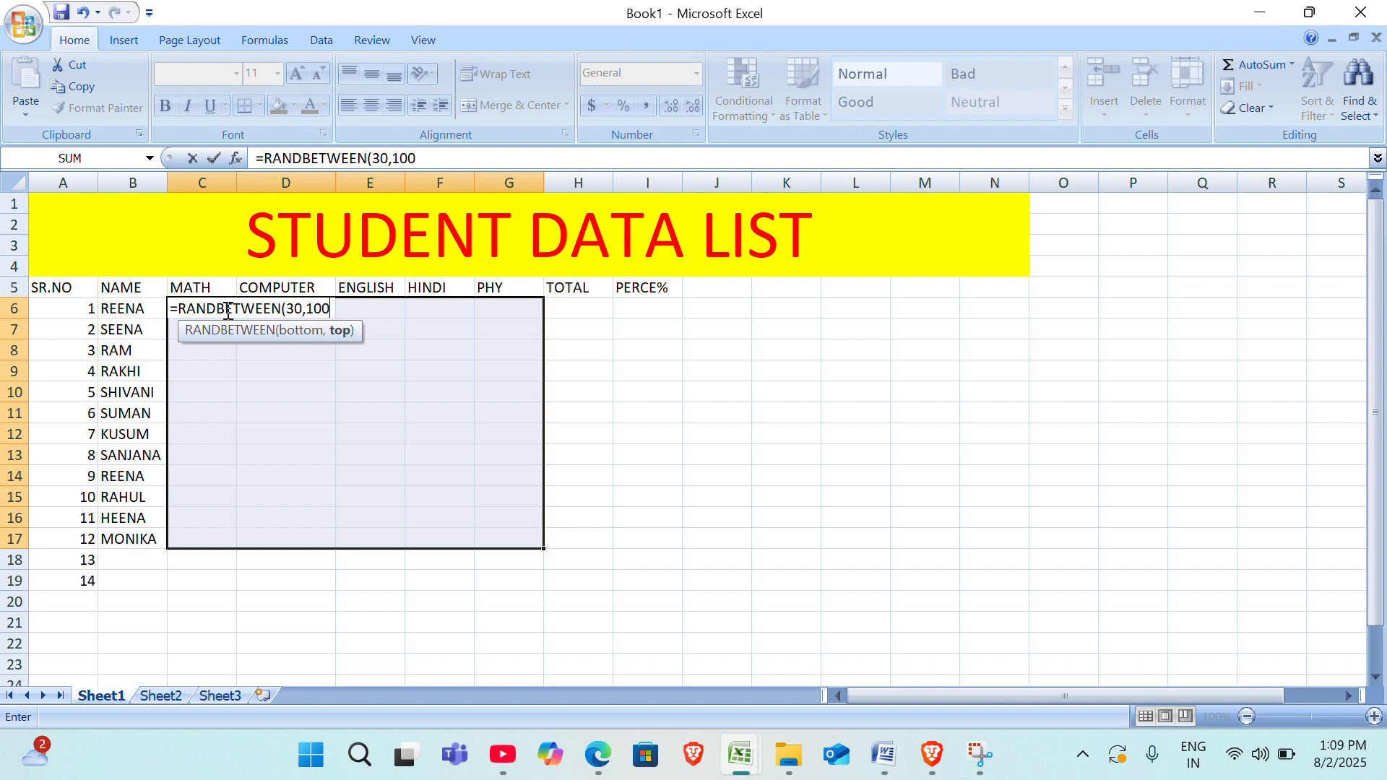
type(")")
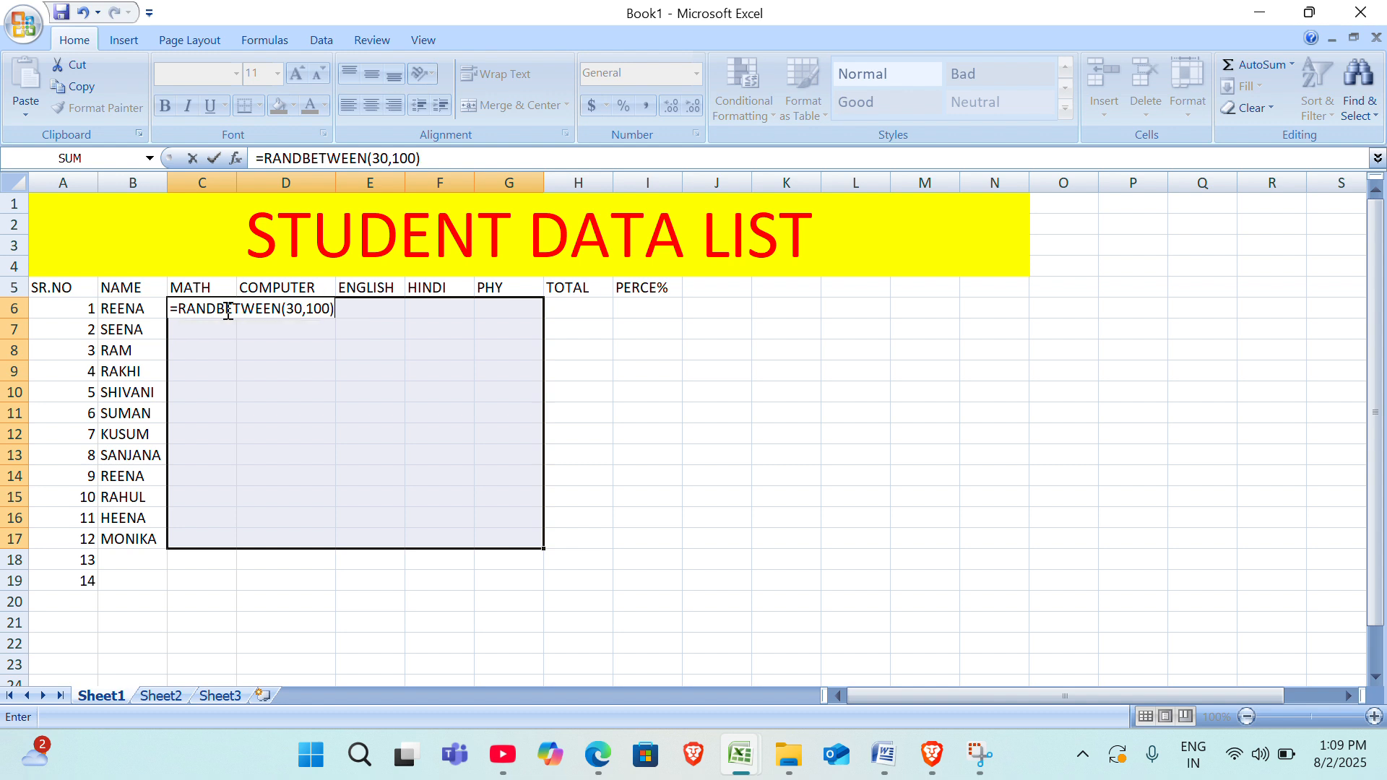
key("ctrl+Return")
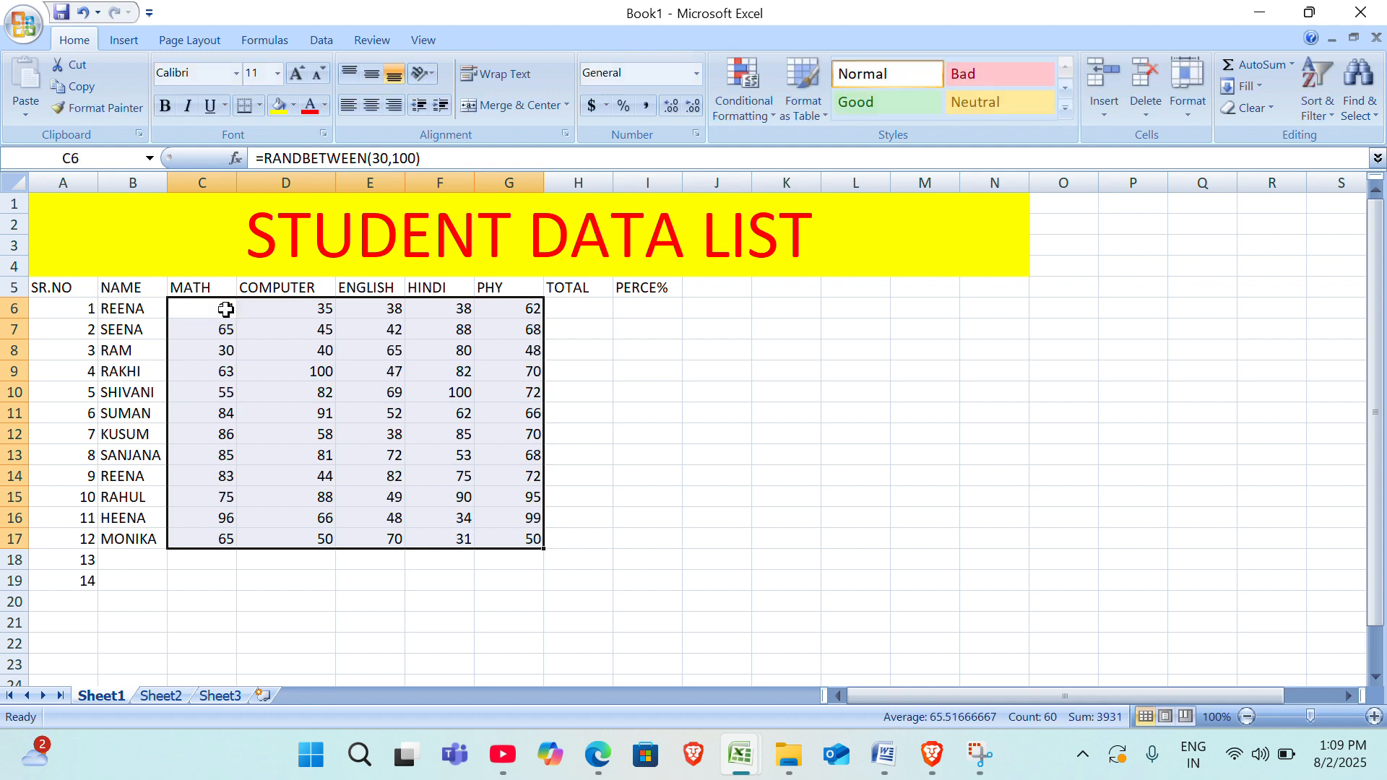
Examine the cell contents behind several marks across the subject columns, including D9, D8 and D13.
left_click(330, 370)
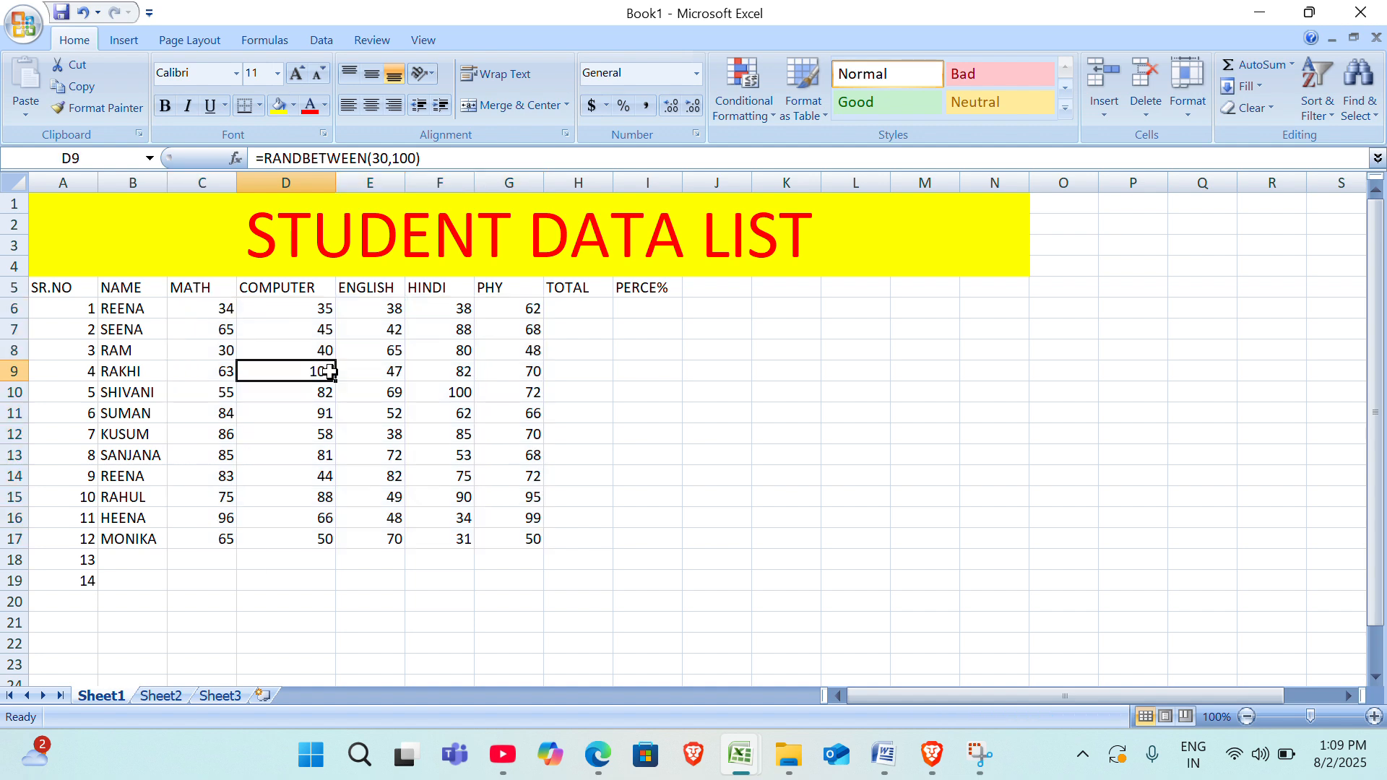
left_click(466, 377)
left_click(596, 376)
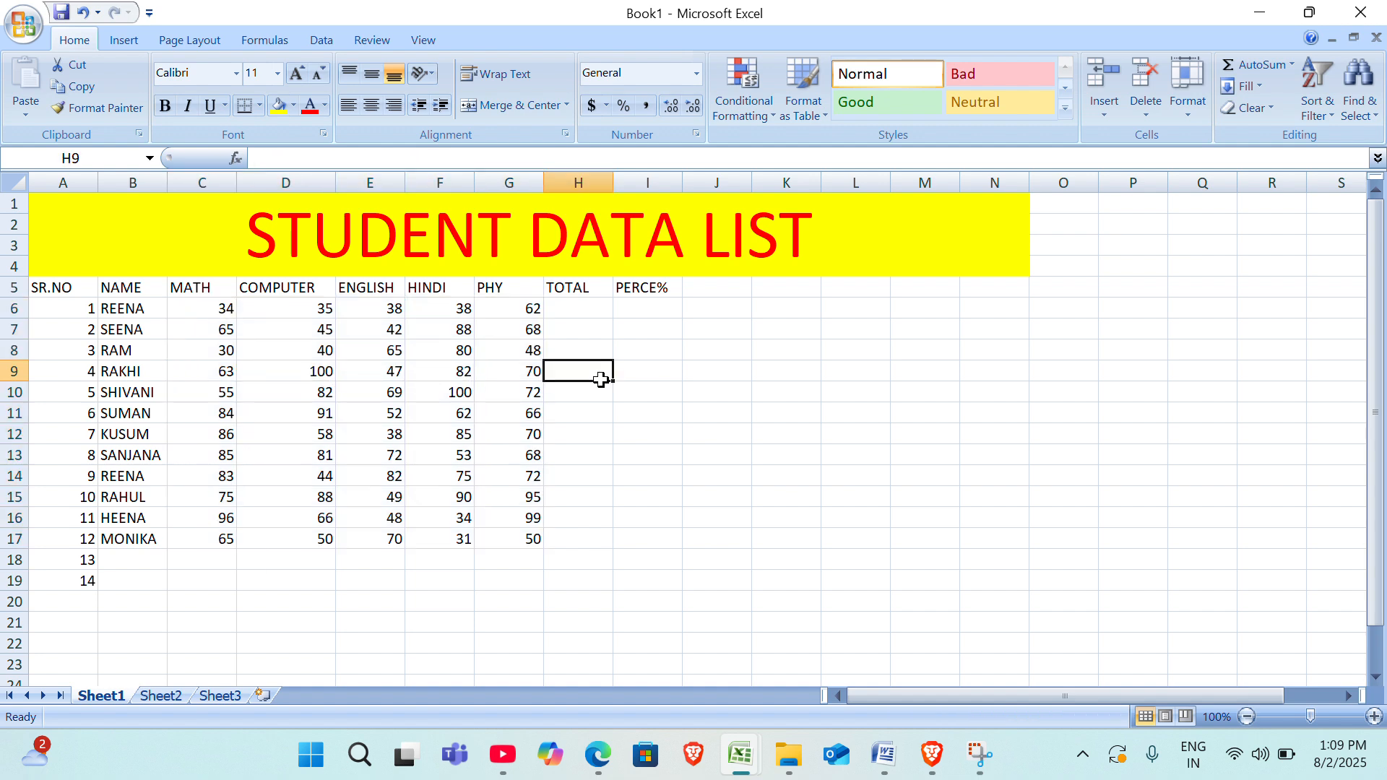
left_click(427, 409)
left_click(262, 350)
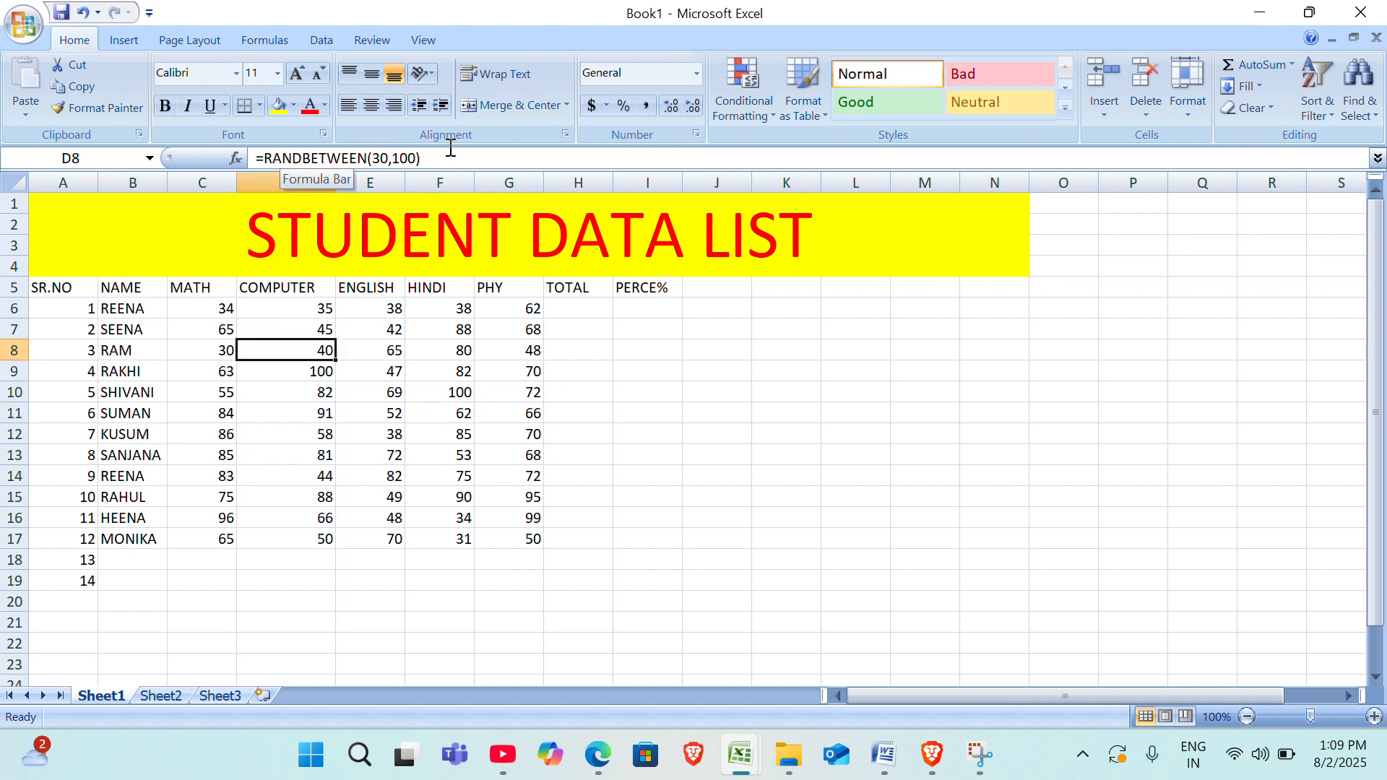
left_click(322, 452)
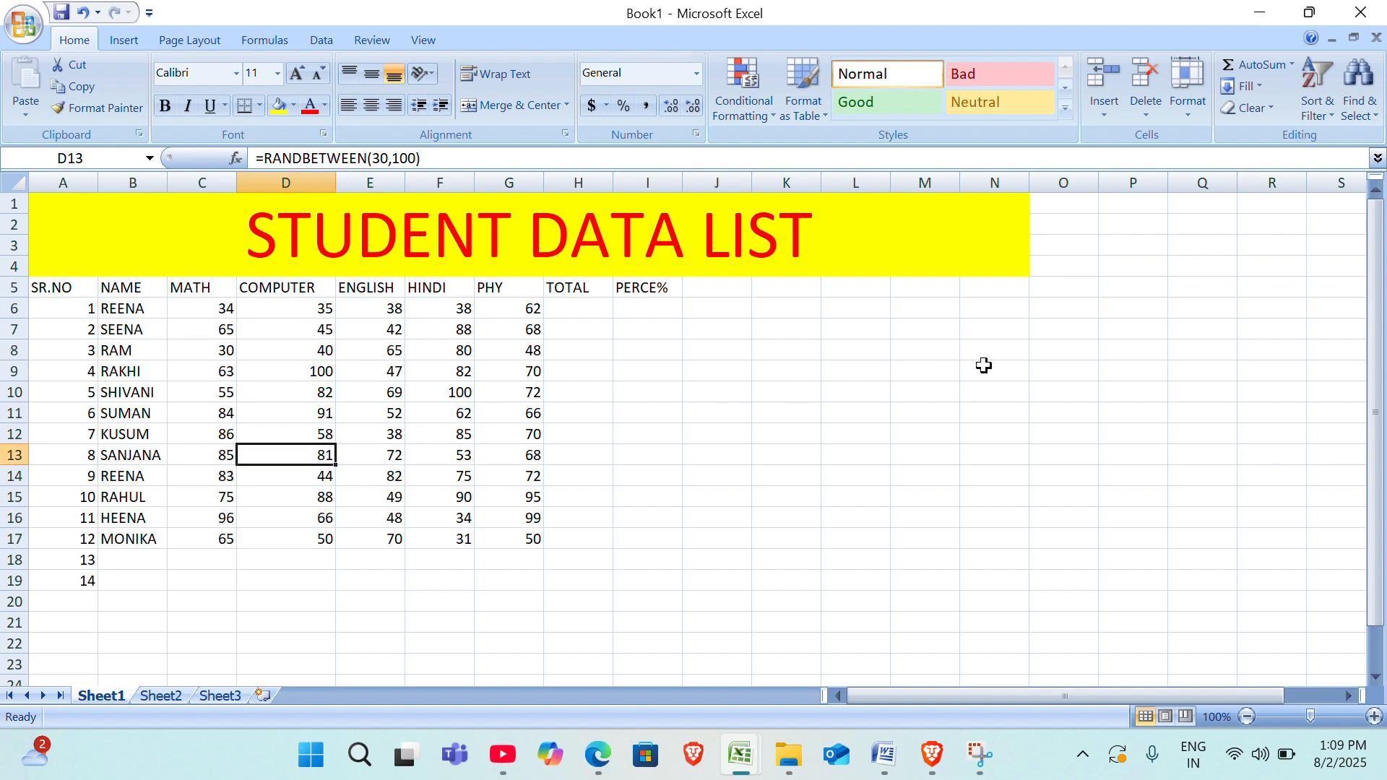
Enter a test value of 67 in the empty cell O8 and erase it again.
left_click(1069, 352)
type("67")
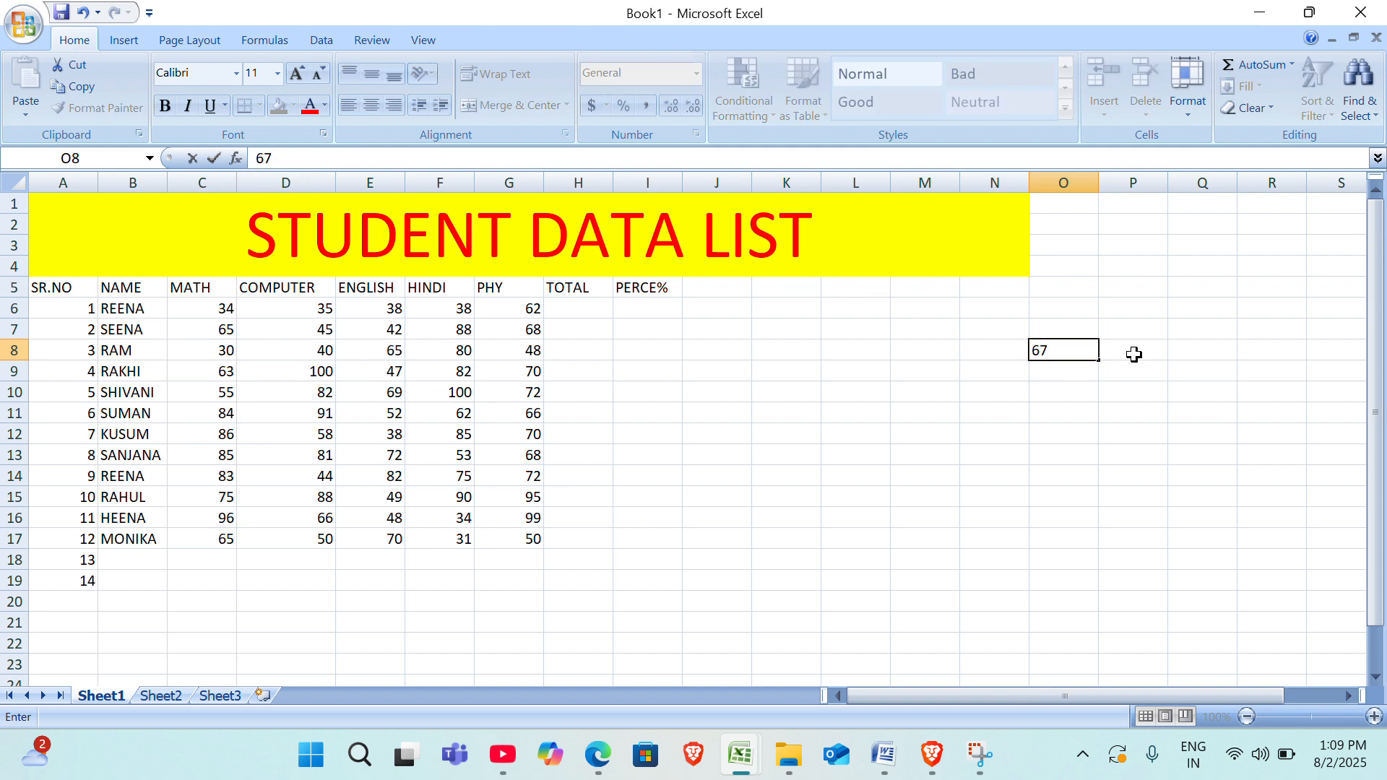
key("BackSpace")
key("BackSpace")
left_click(351, 426)
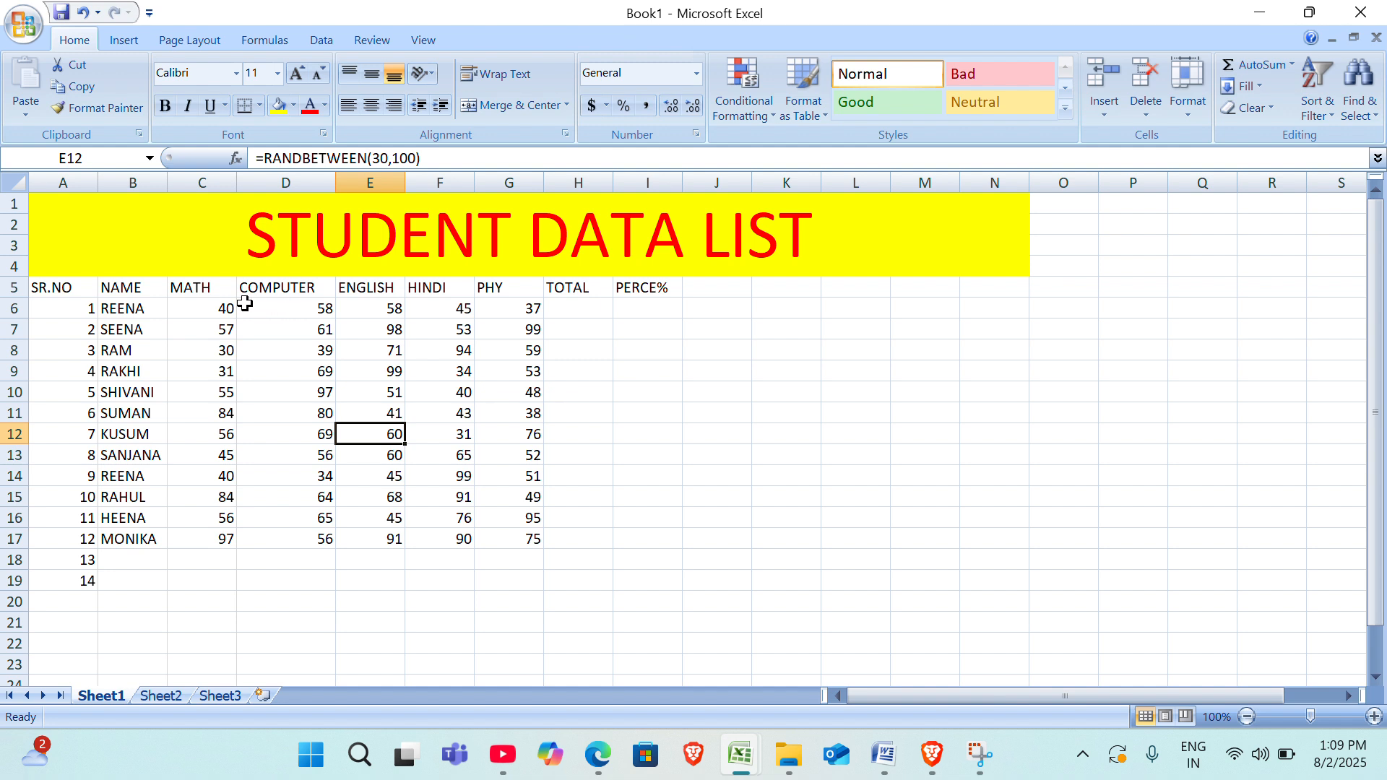
Copy the random marks in C6:G17.
left_click(204, 312)
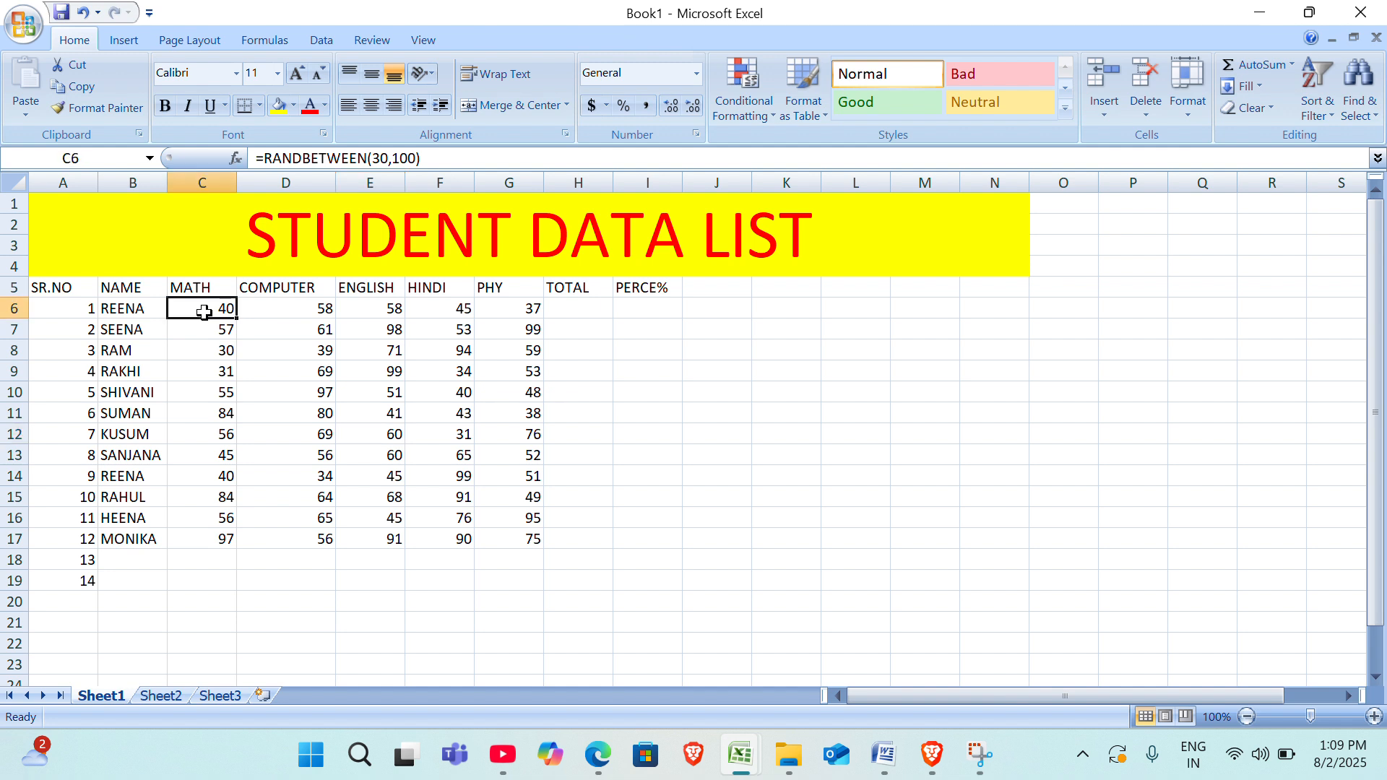
left_click(282, 315)
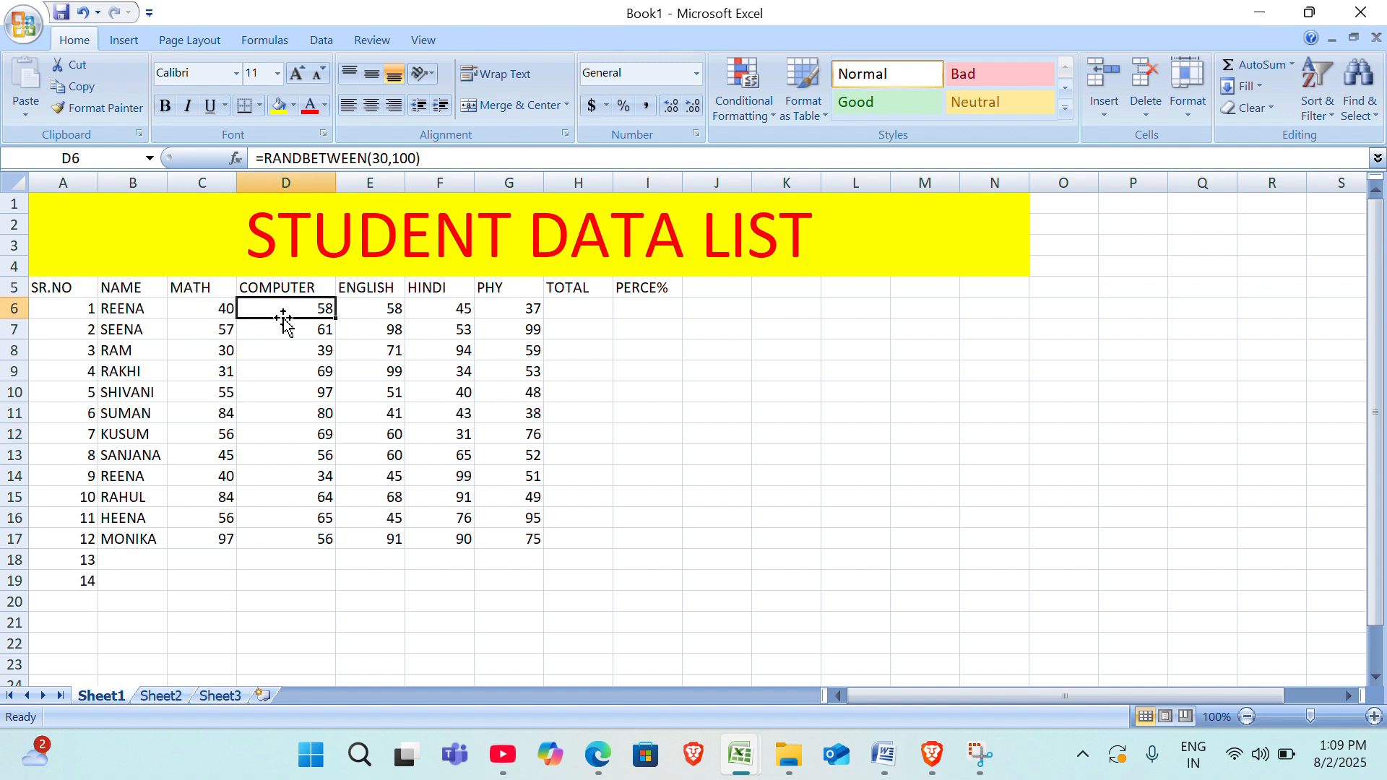
left_click(247, 372)
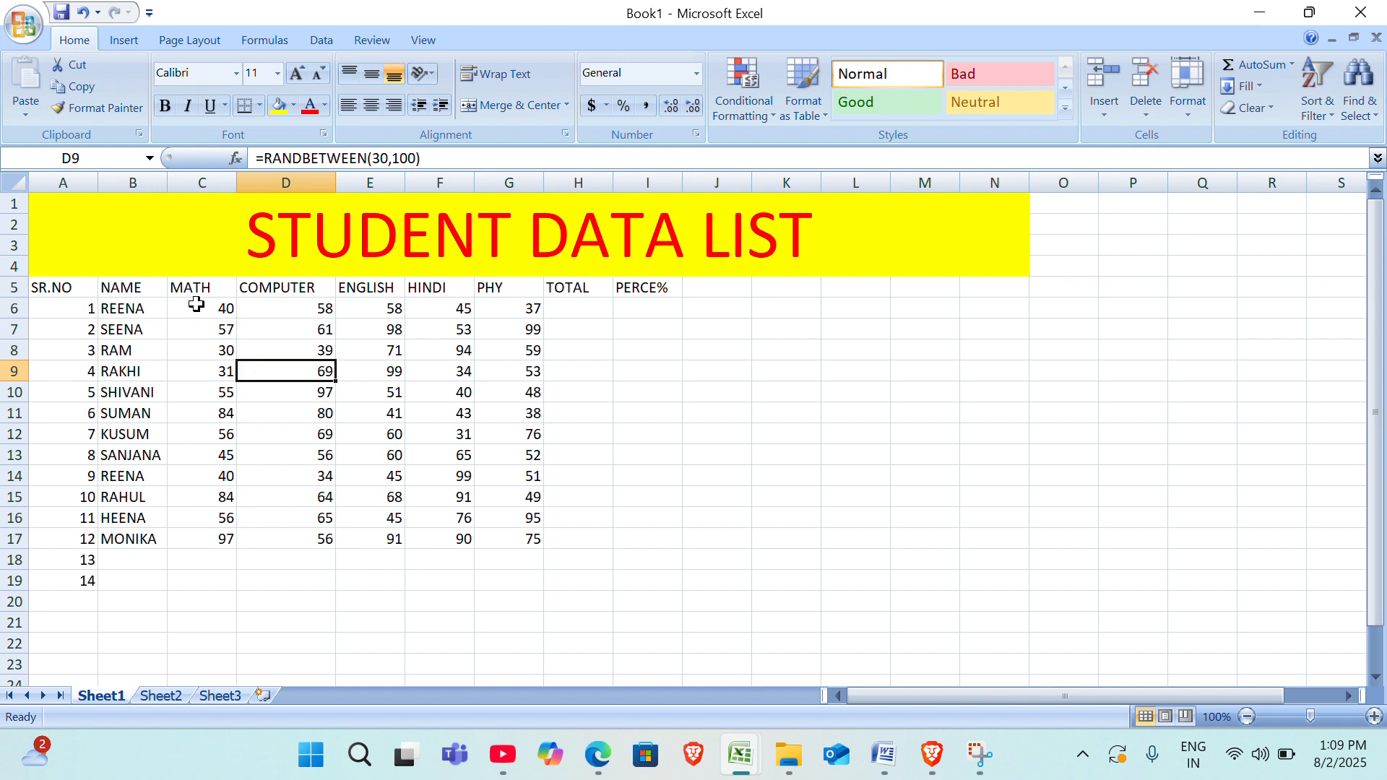
left_click_drag(196, 304, 528, 551)
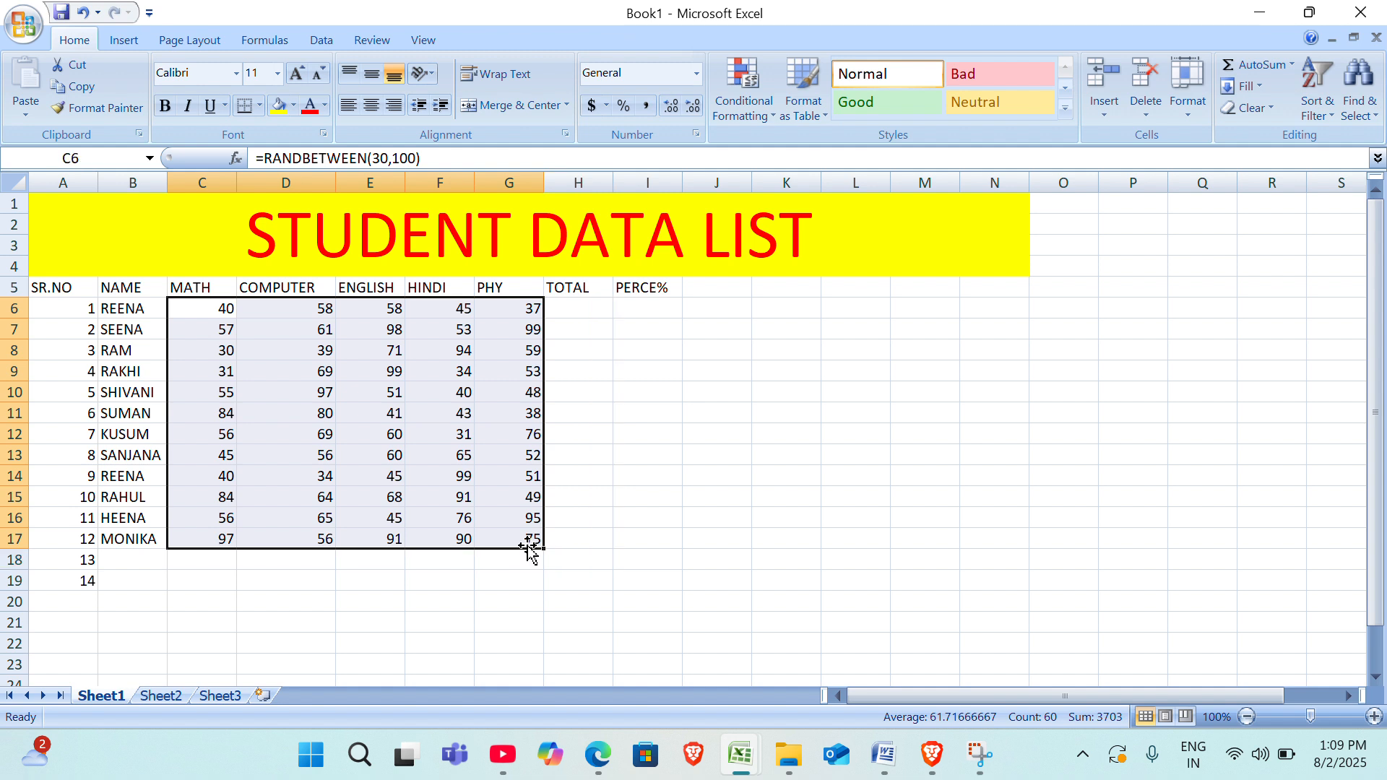
key("ctrl+c")
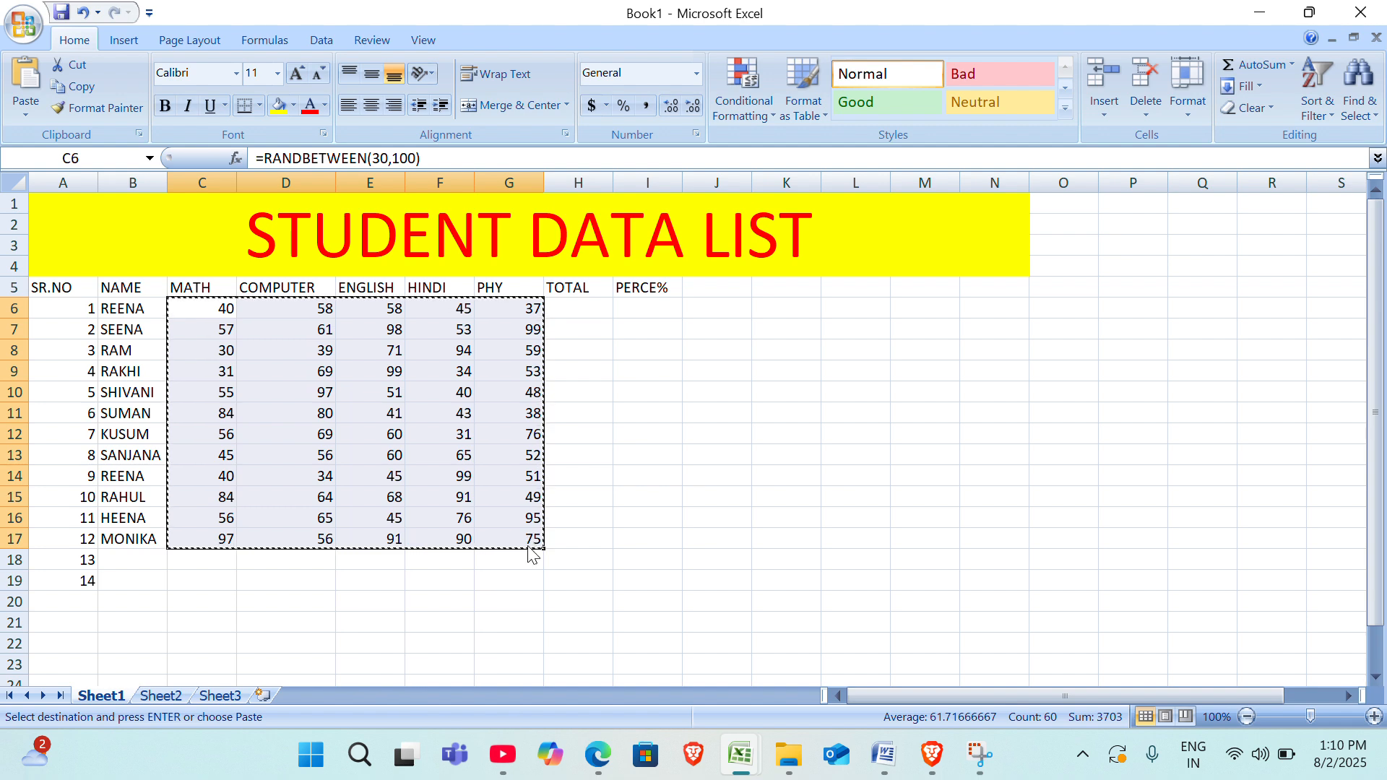
Paste the copied marks over C6:G17 as values only, check a few of the cells, and undo the paste.
key("alt+h")
key("v")
key("v")
left_click(438, 497)
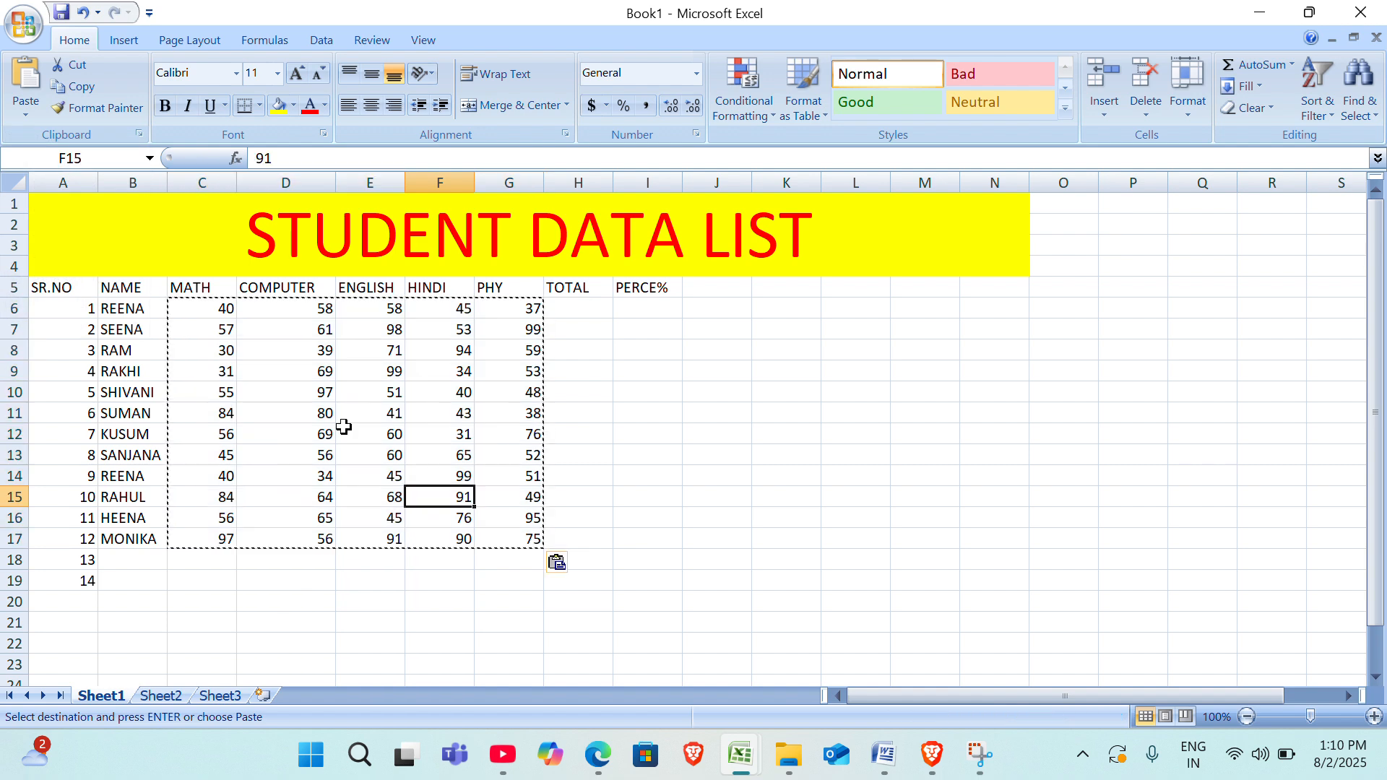
left_click(249, 408)
left_click(396, 391)
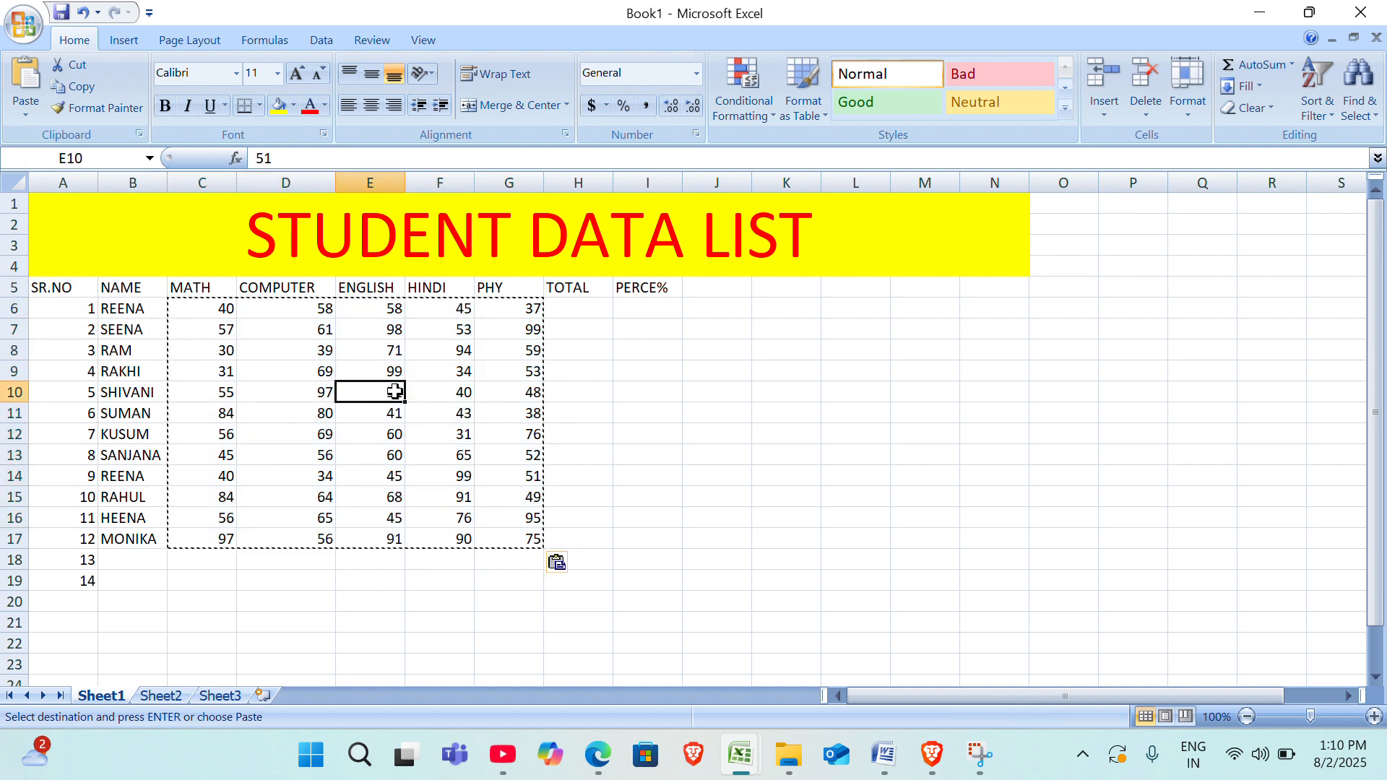
key("ctrl+z")
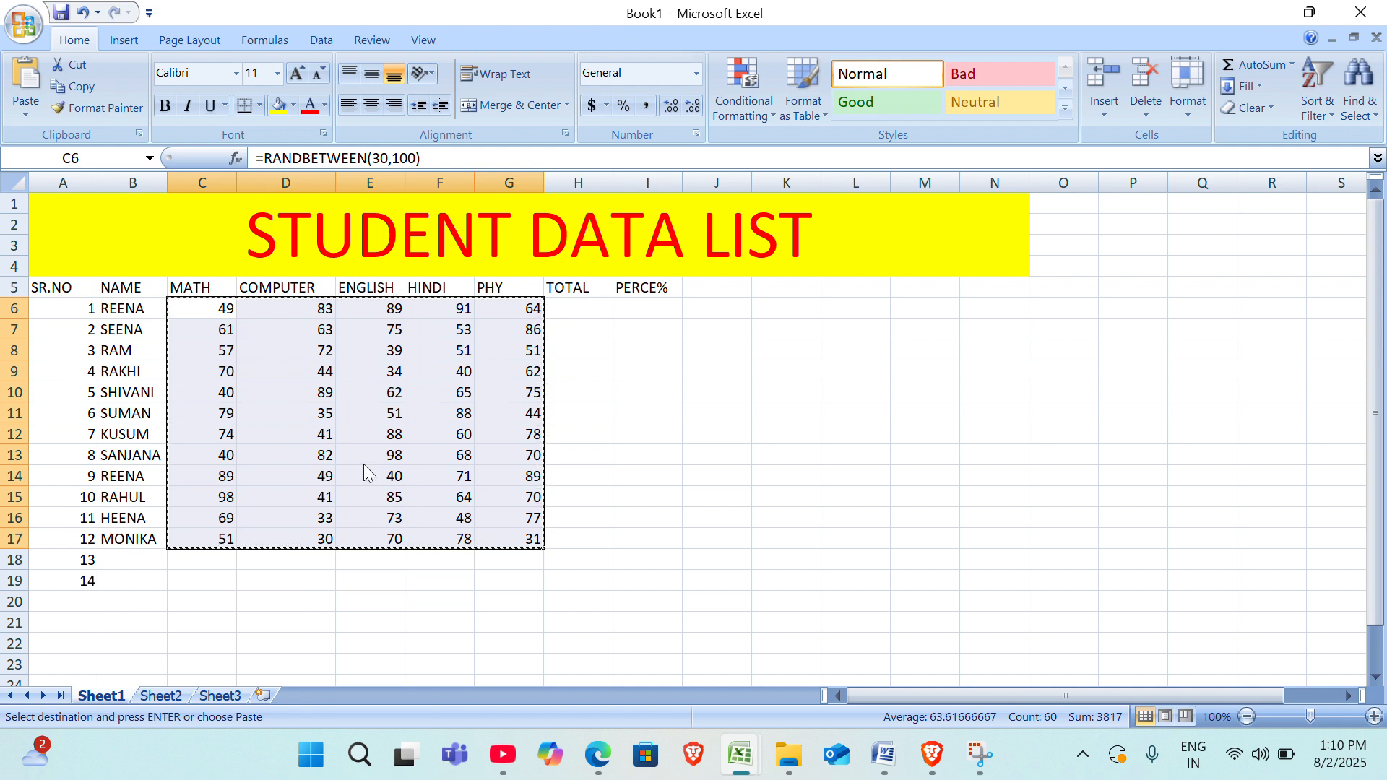
Replace the random-mark formulas in C6:G17 with fixed numbers by pasting the copied range as values.
left_click(21, 114)
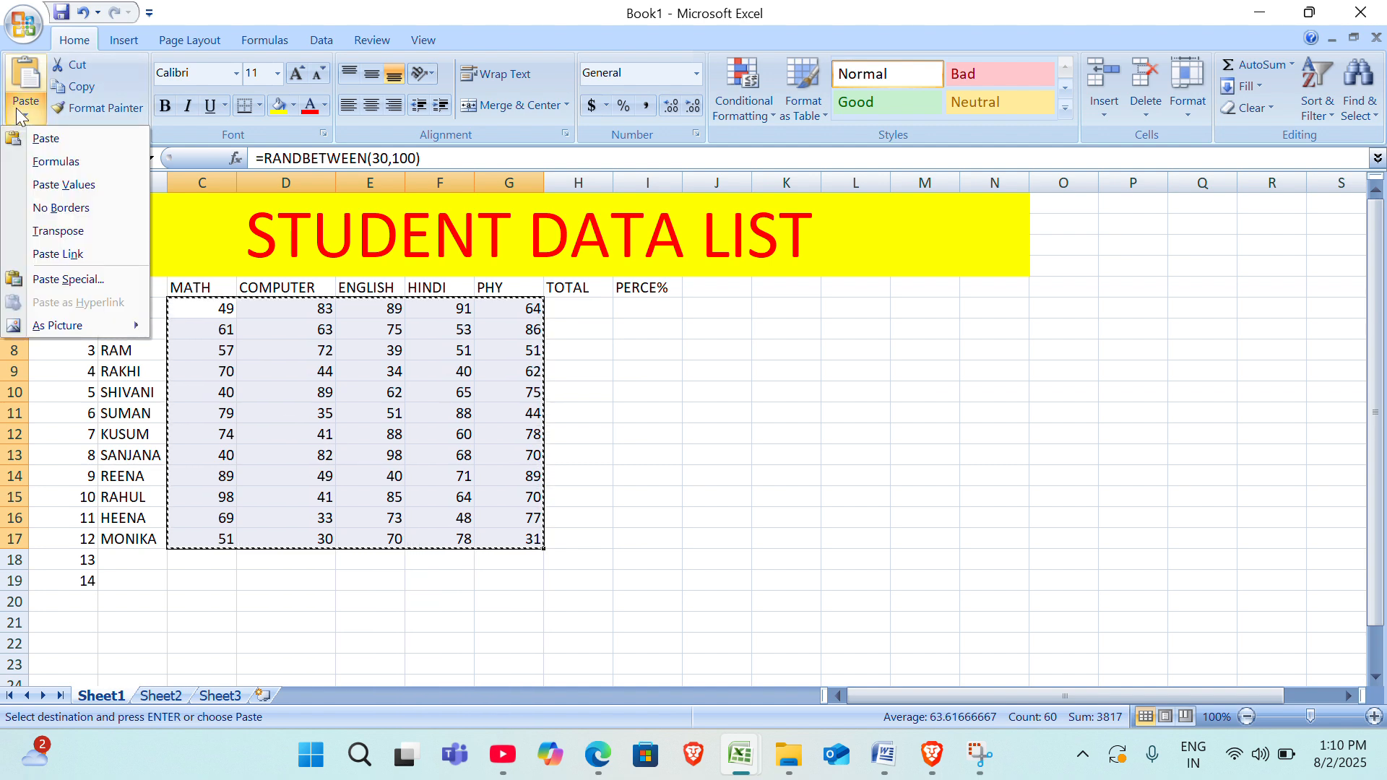
left_click(64, 186)
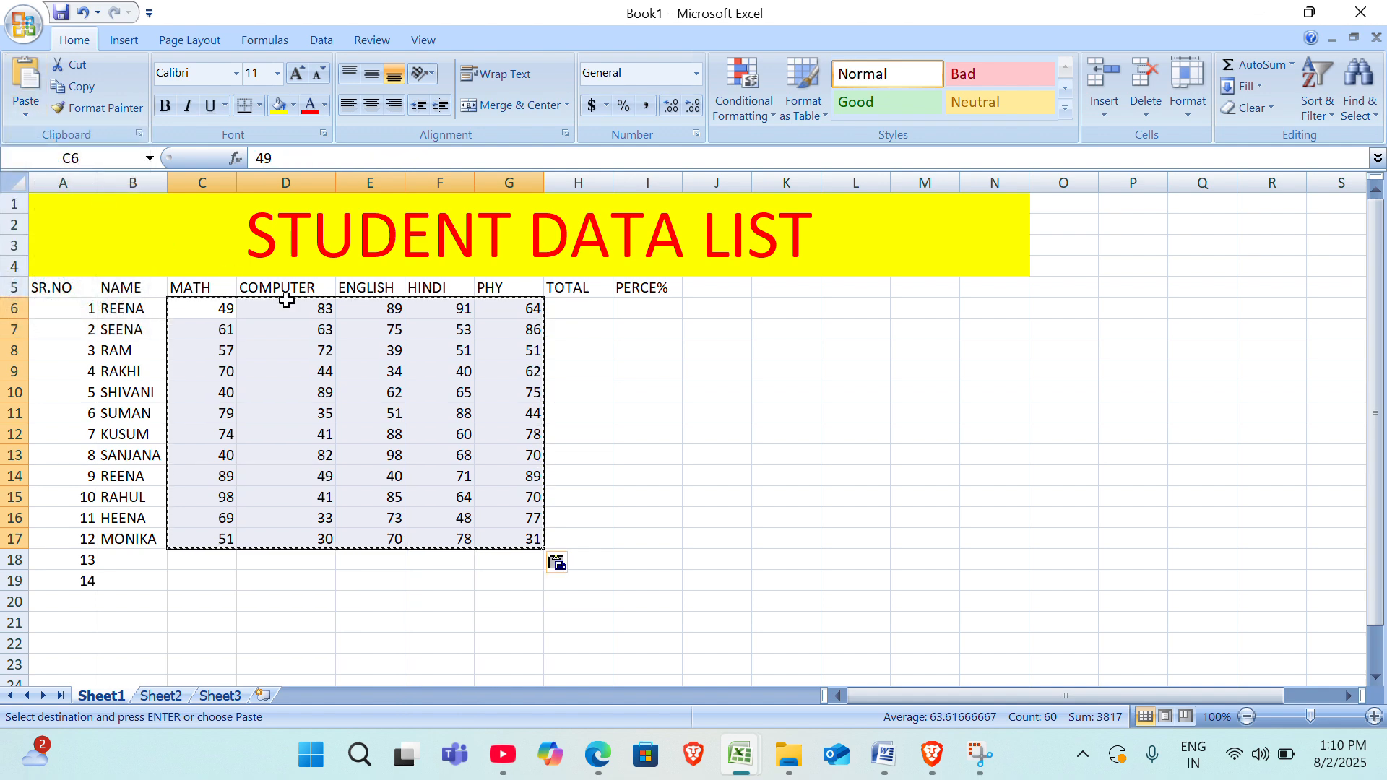
left_click(426, 368)
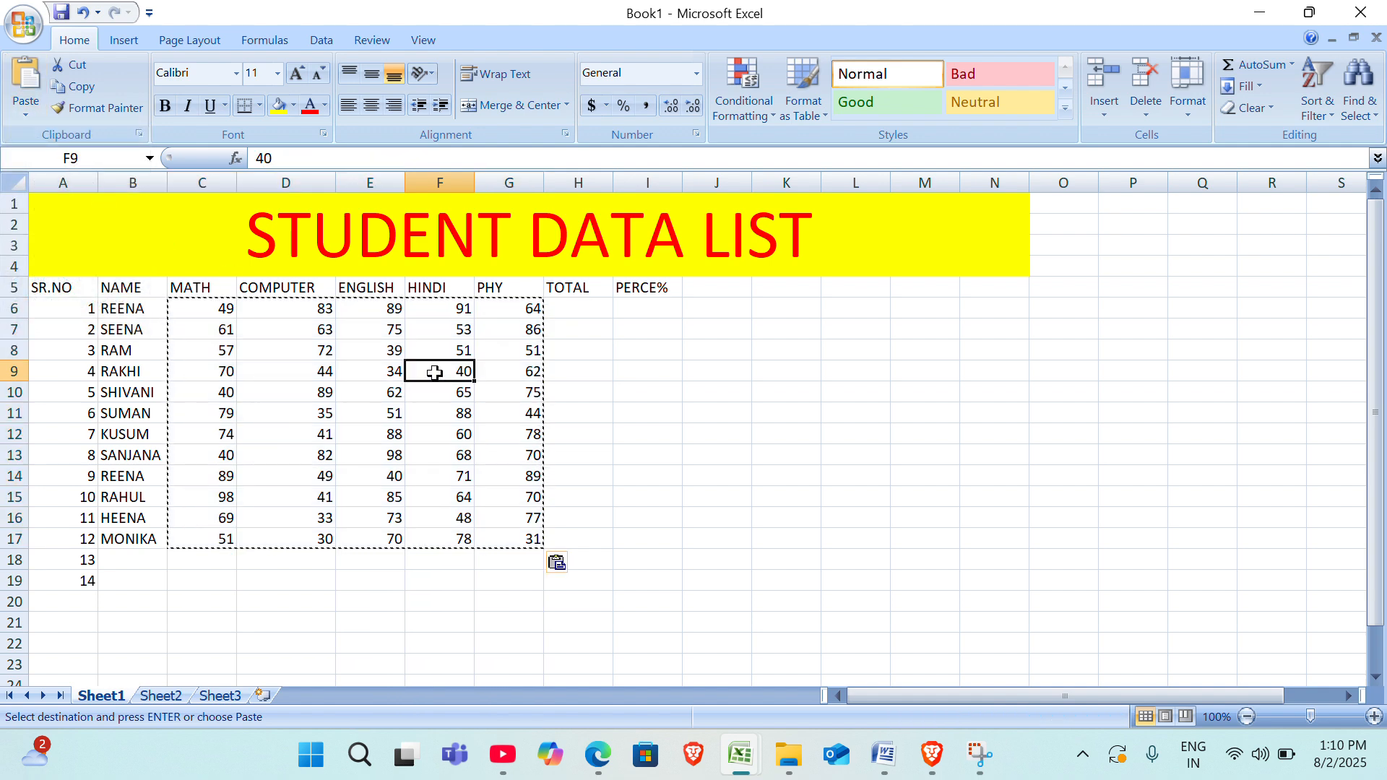
Enter the formula =SUM(C6:G6) in H6, the first student's TOTAL cell.
left_click(587, 306)
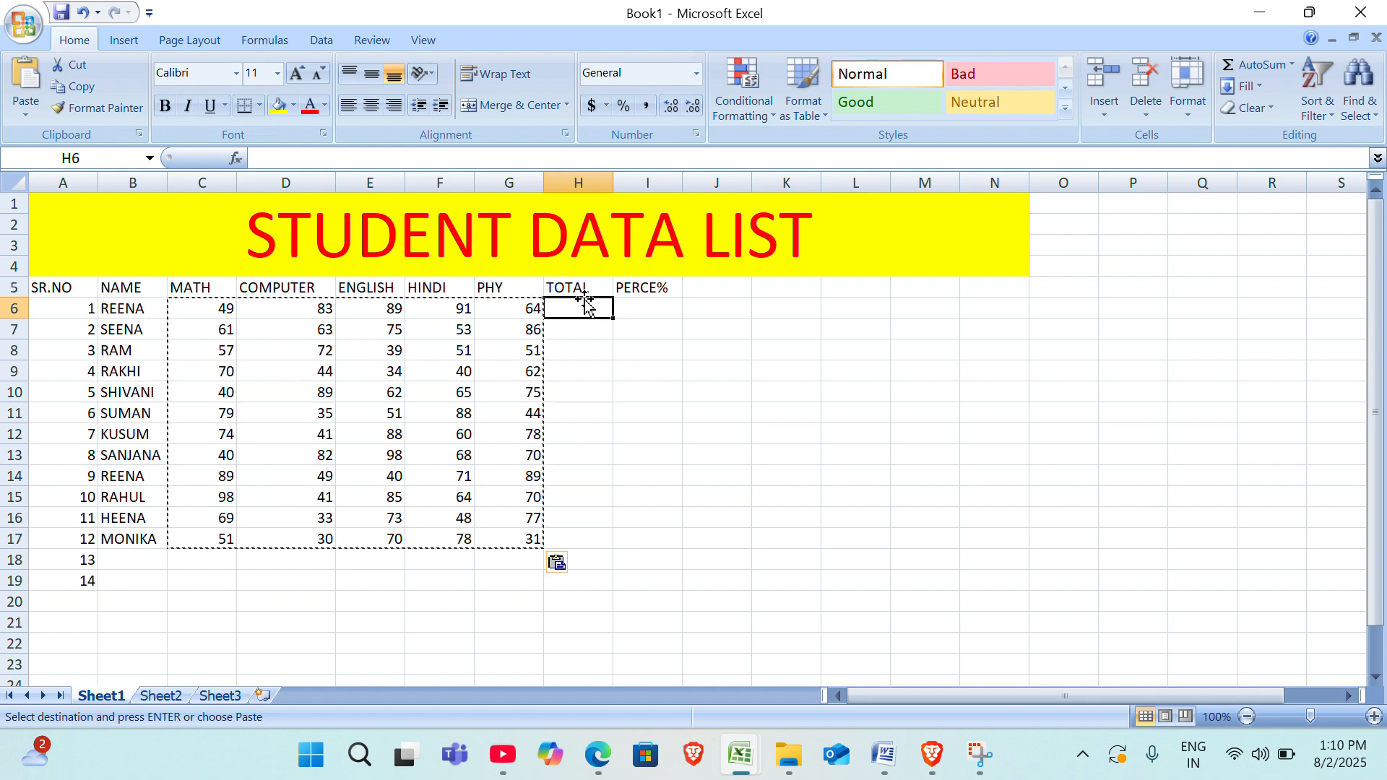
type("=")
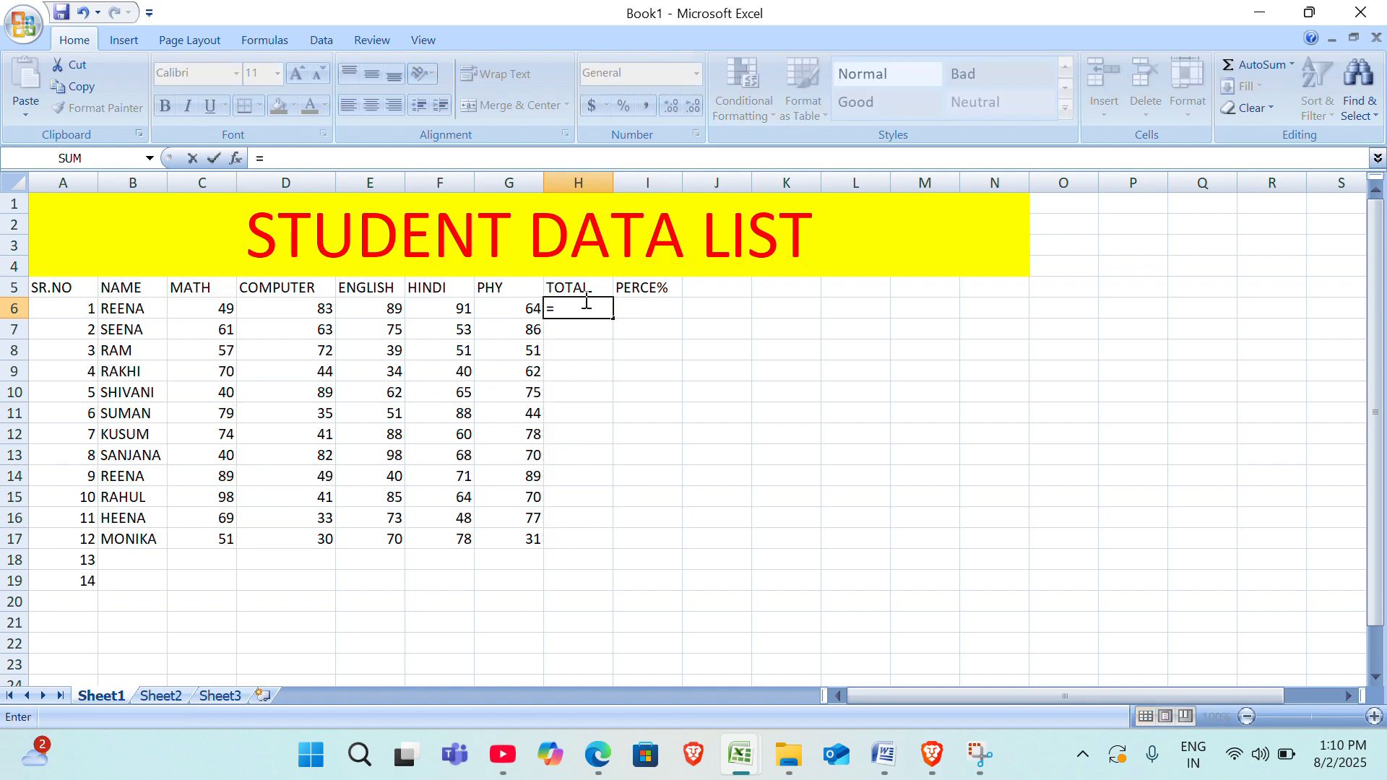
type("SUM")
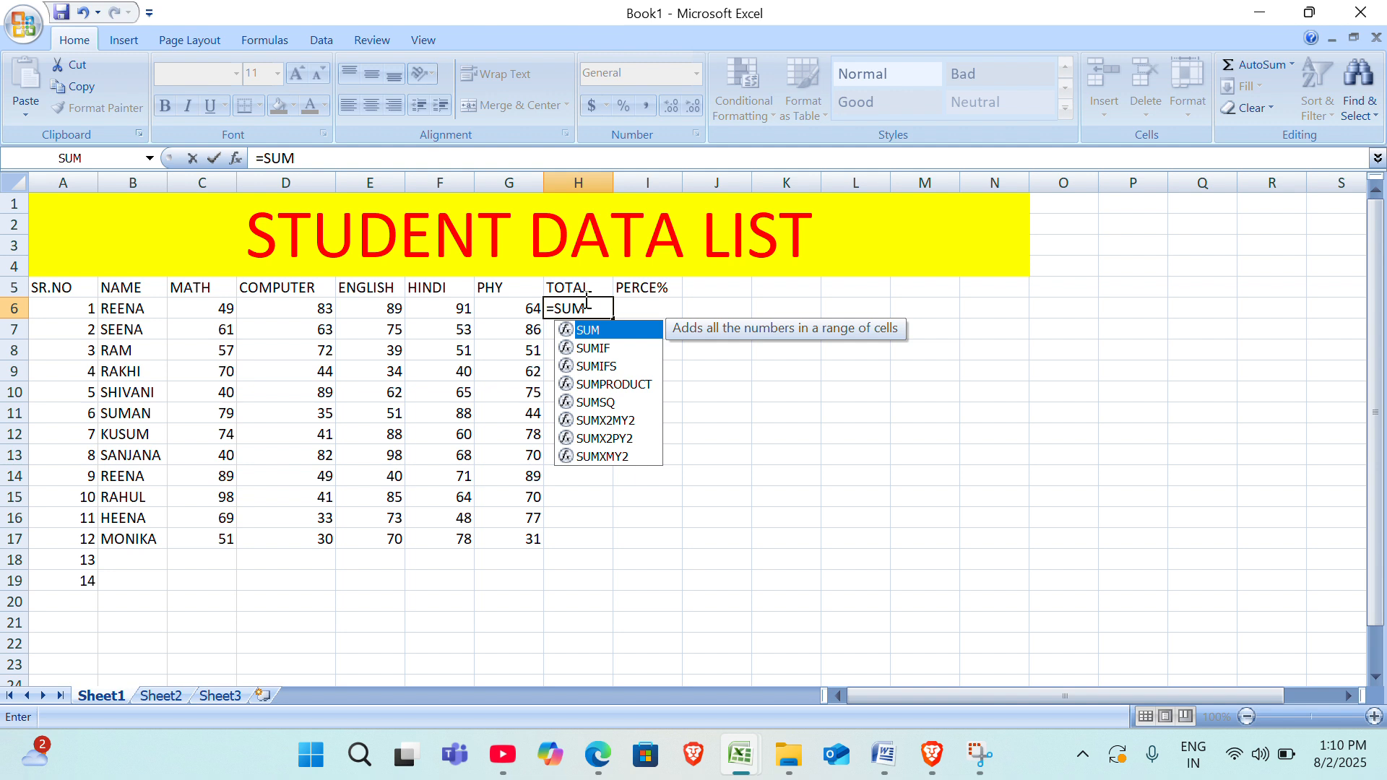
type("(")
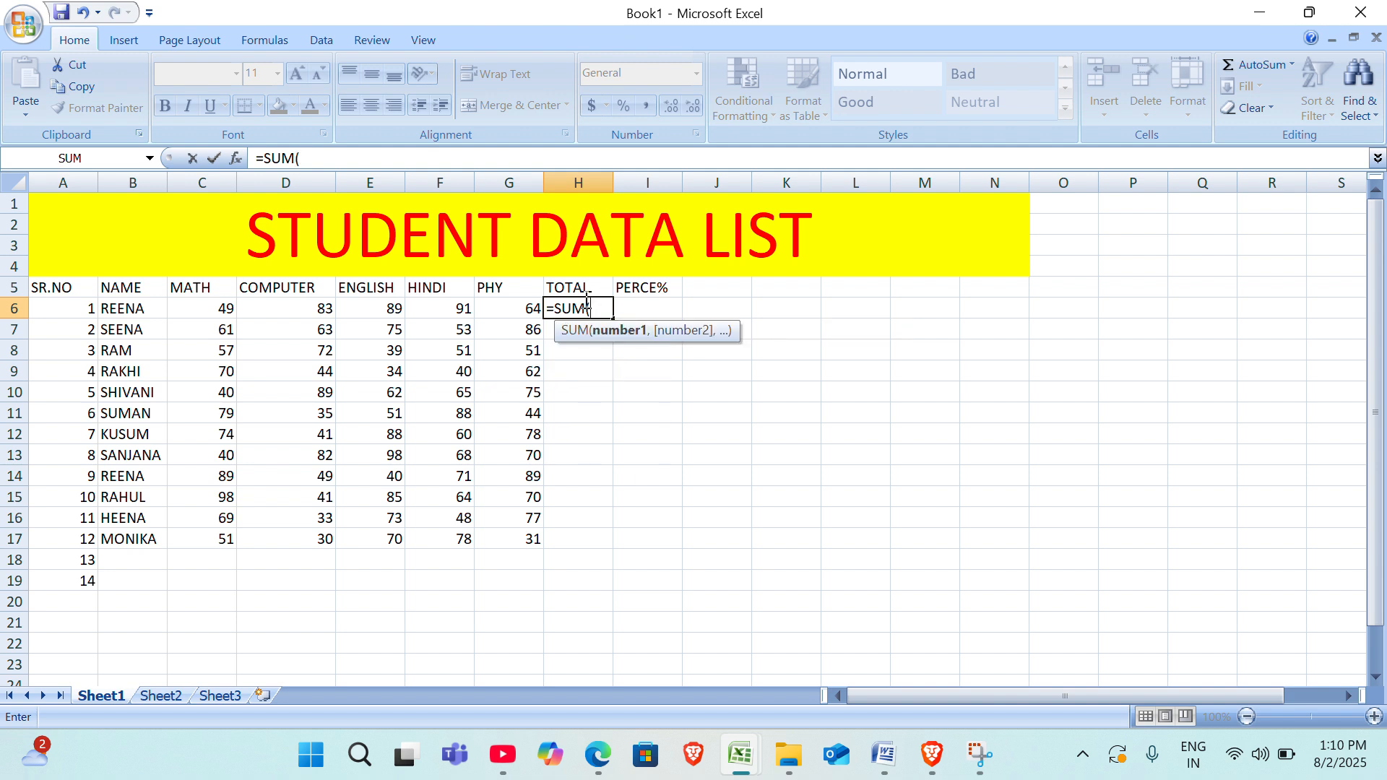
left_click(207, 313)
left_click_drag(206, 313, 481, 303)
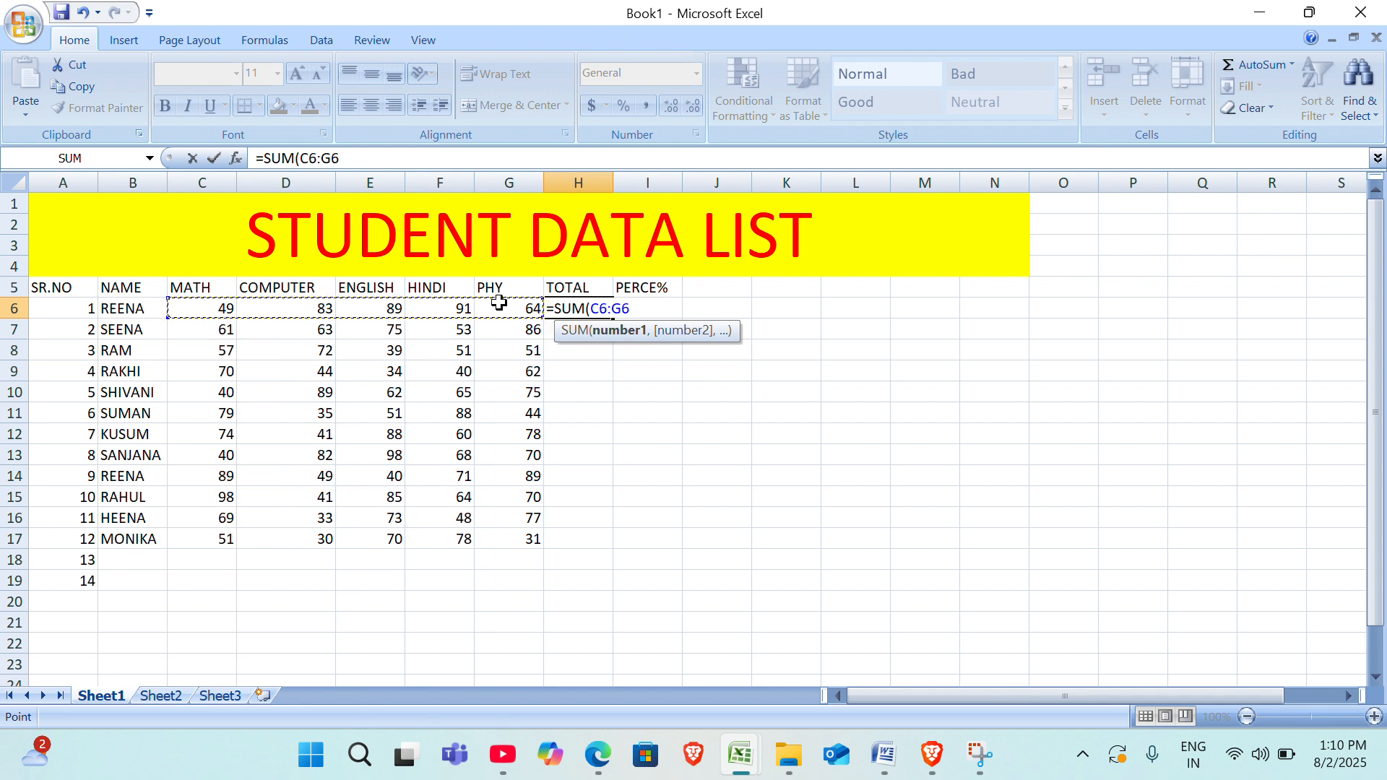
type(")")
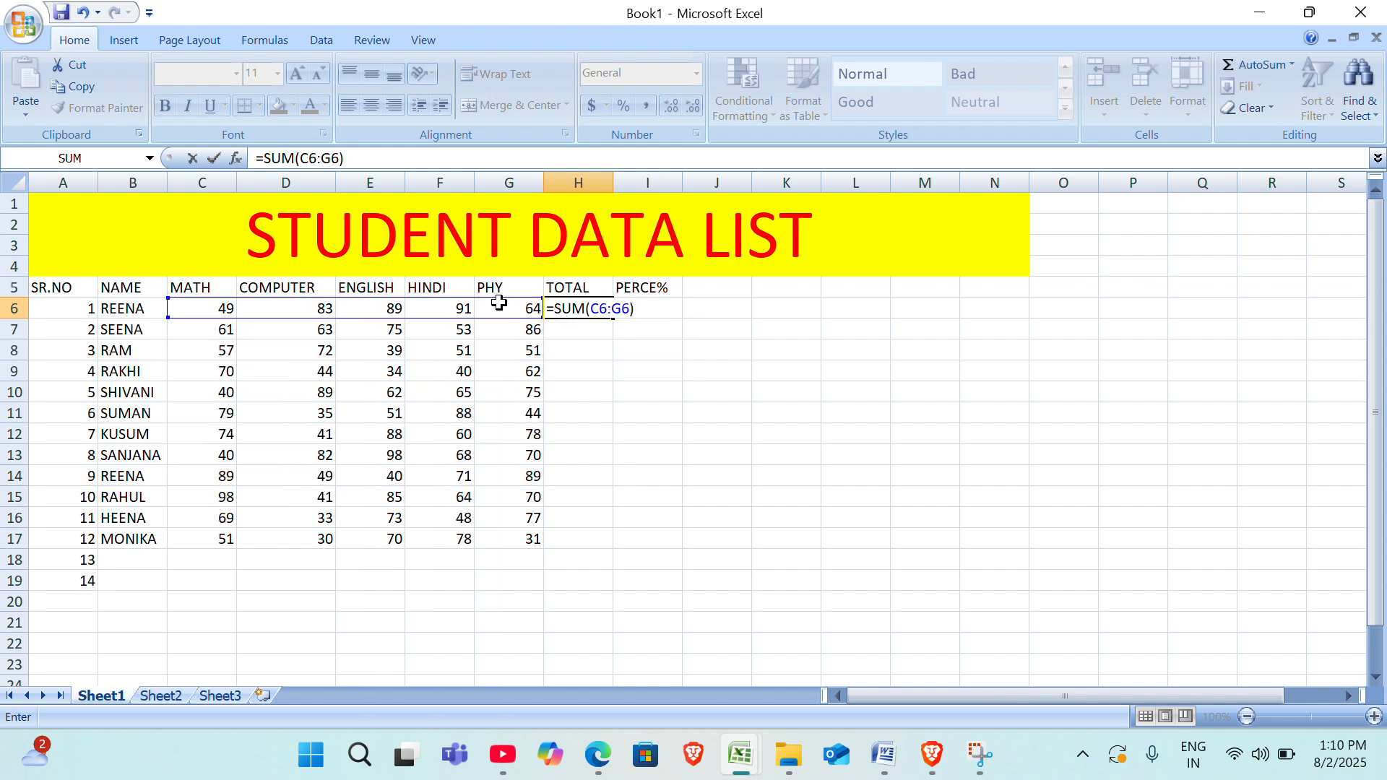
key("Return")
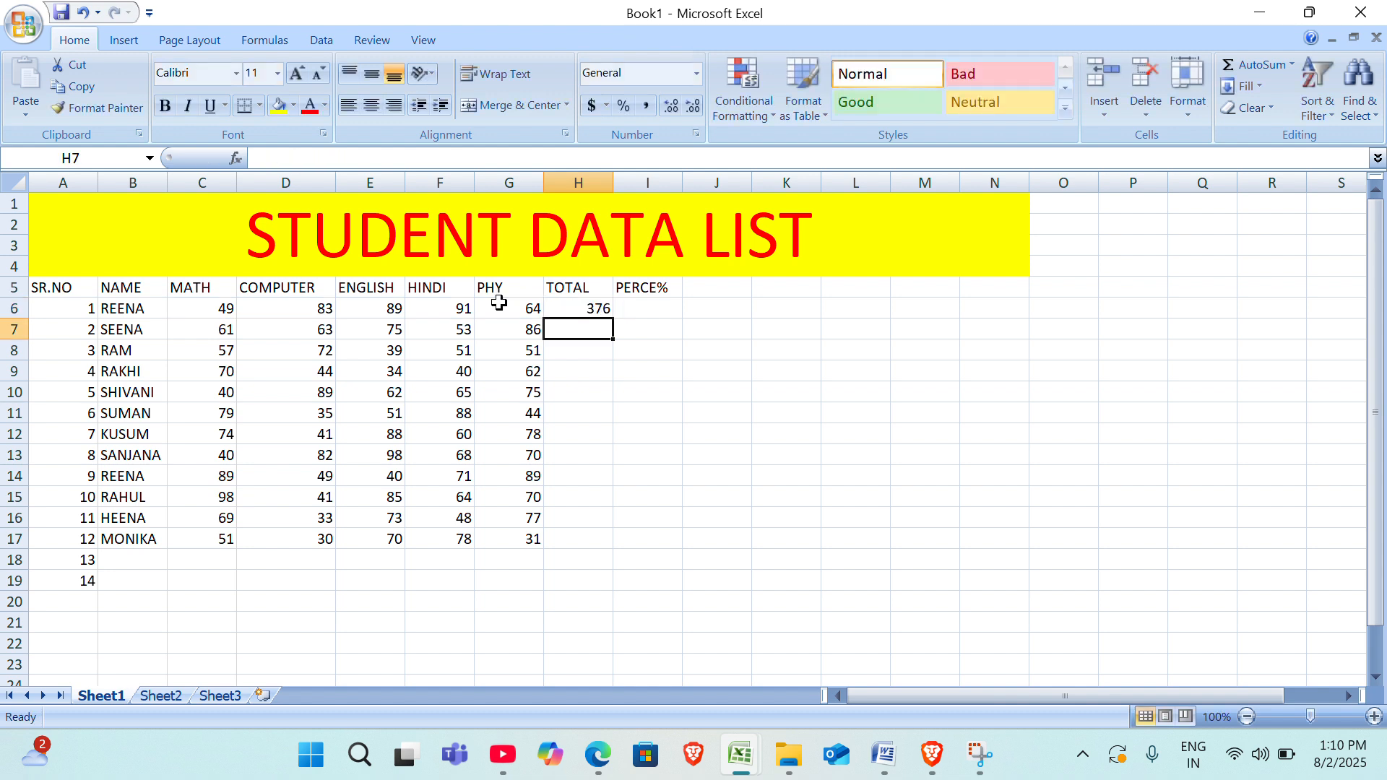
Fill the TOTAL formula from H6 down to H17, and undo the fill.
left_click(583, 309)
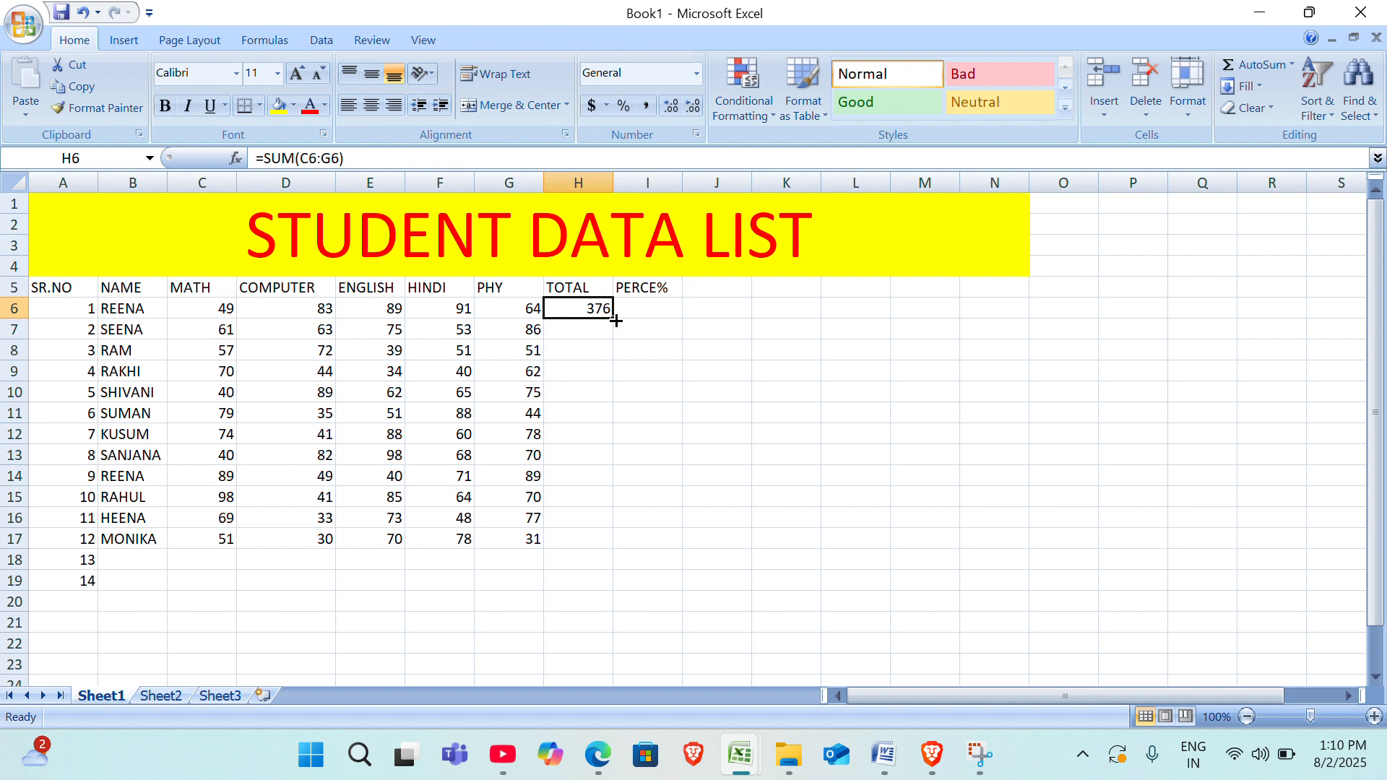
double_click(615, 320)
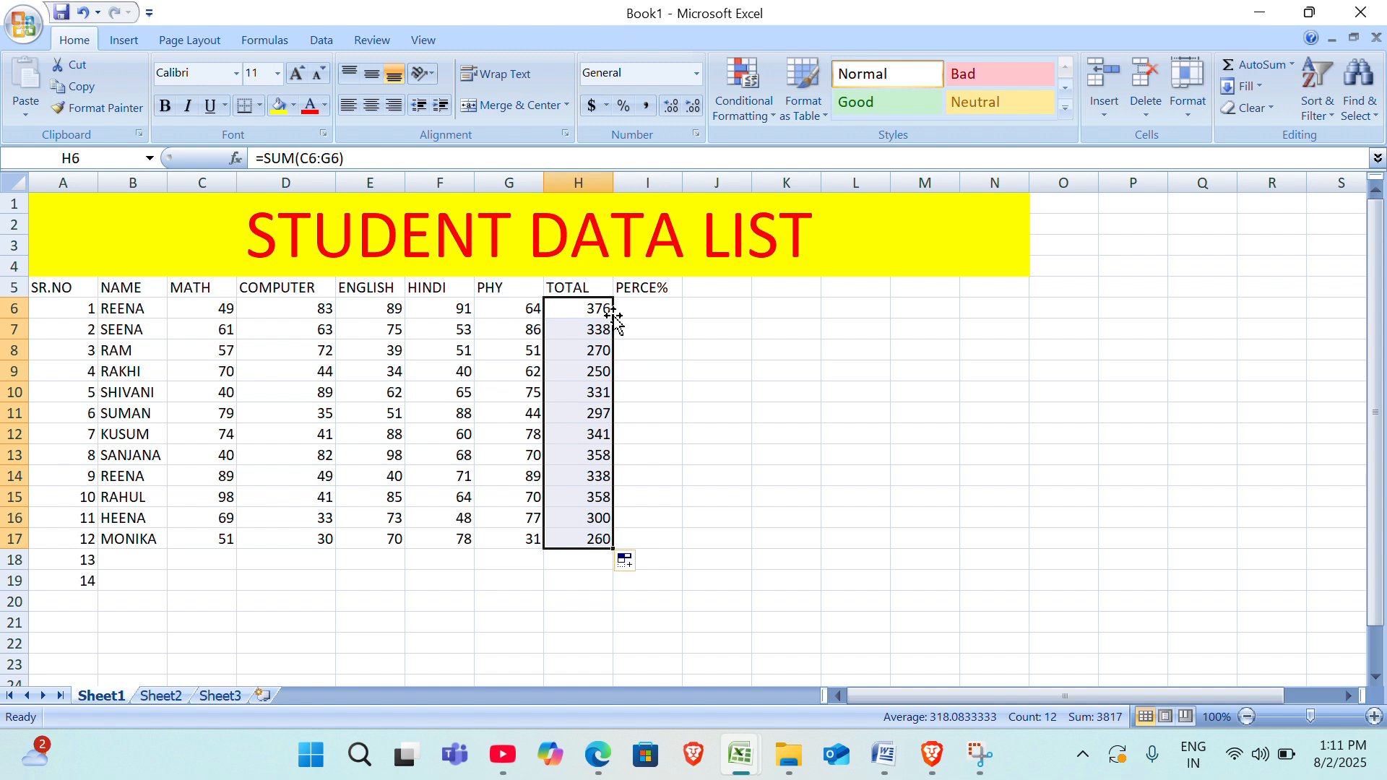
key("ctrl+z")
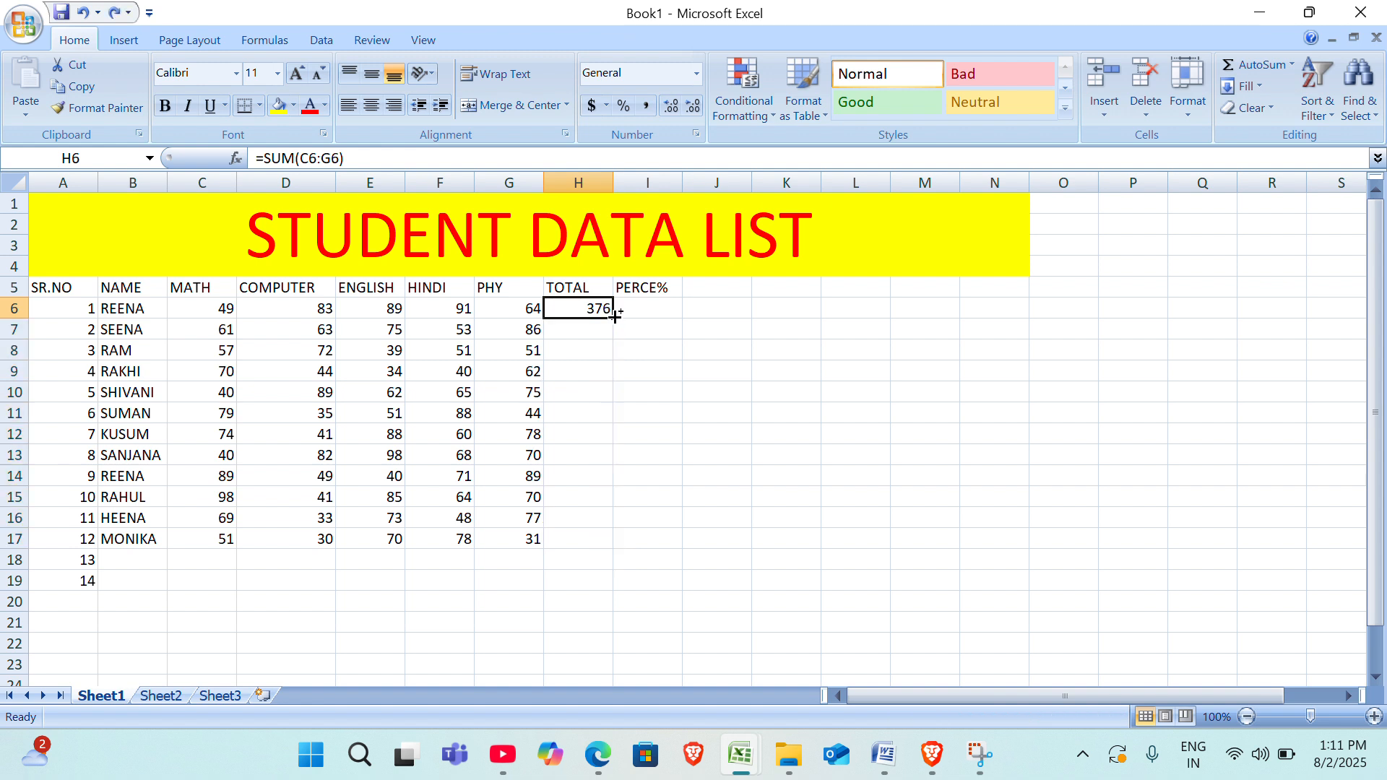
Fill the TOTAL formula from H6 down to H17, and move the PERCE% heading from I5 to L5.
left_click_drag(615, 317, 618, 549)
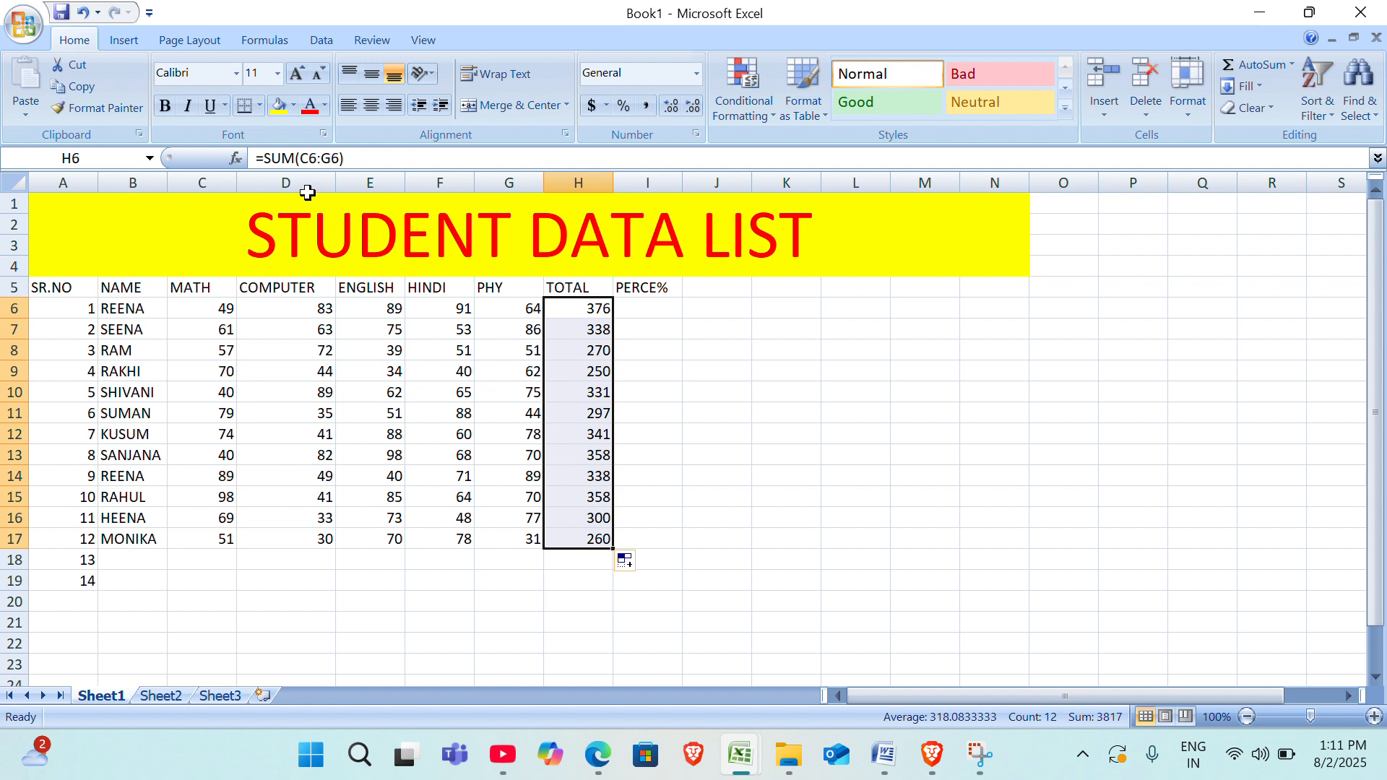
left_click(643, 312)
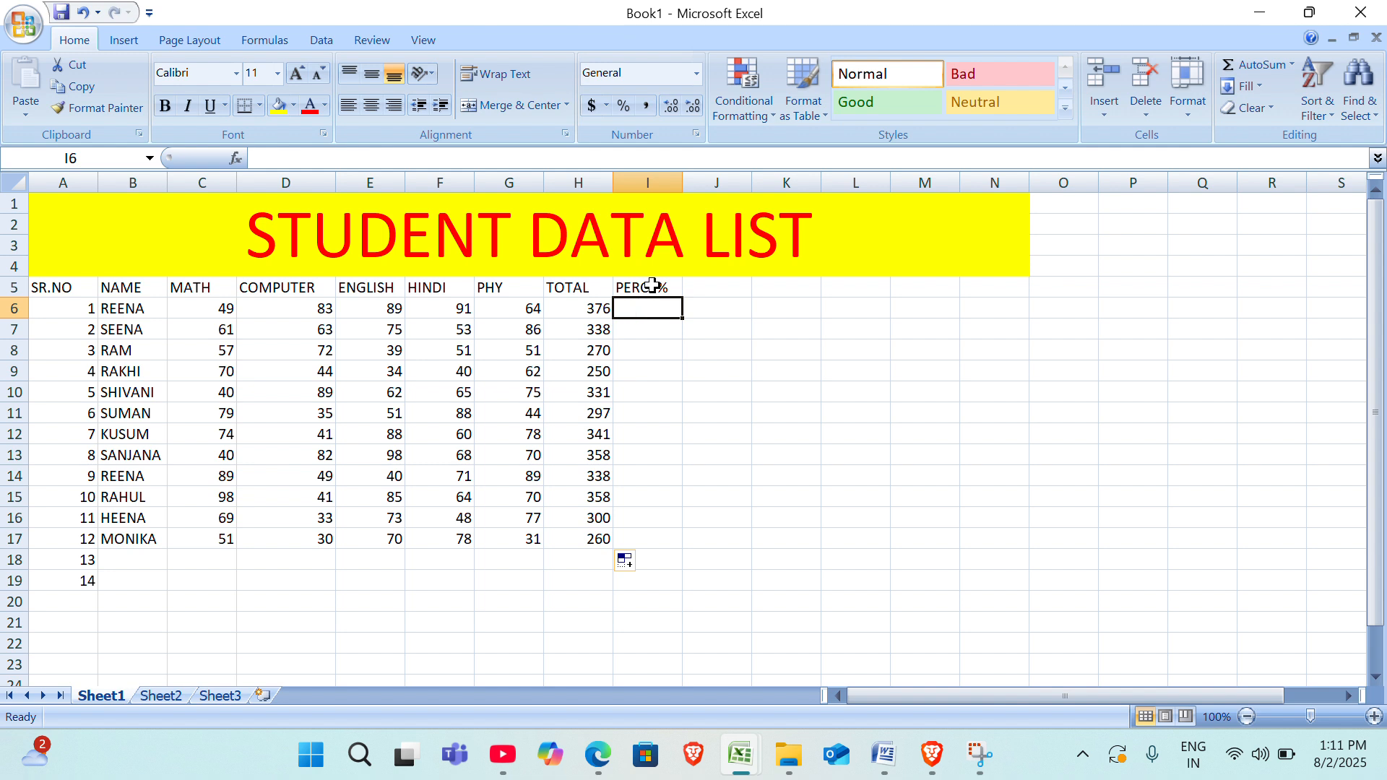
left_click(653, 285)
key("ctrl+c")
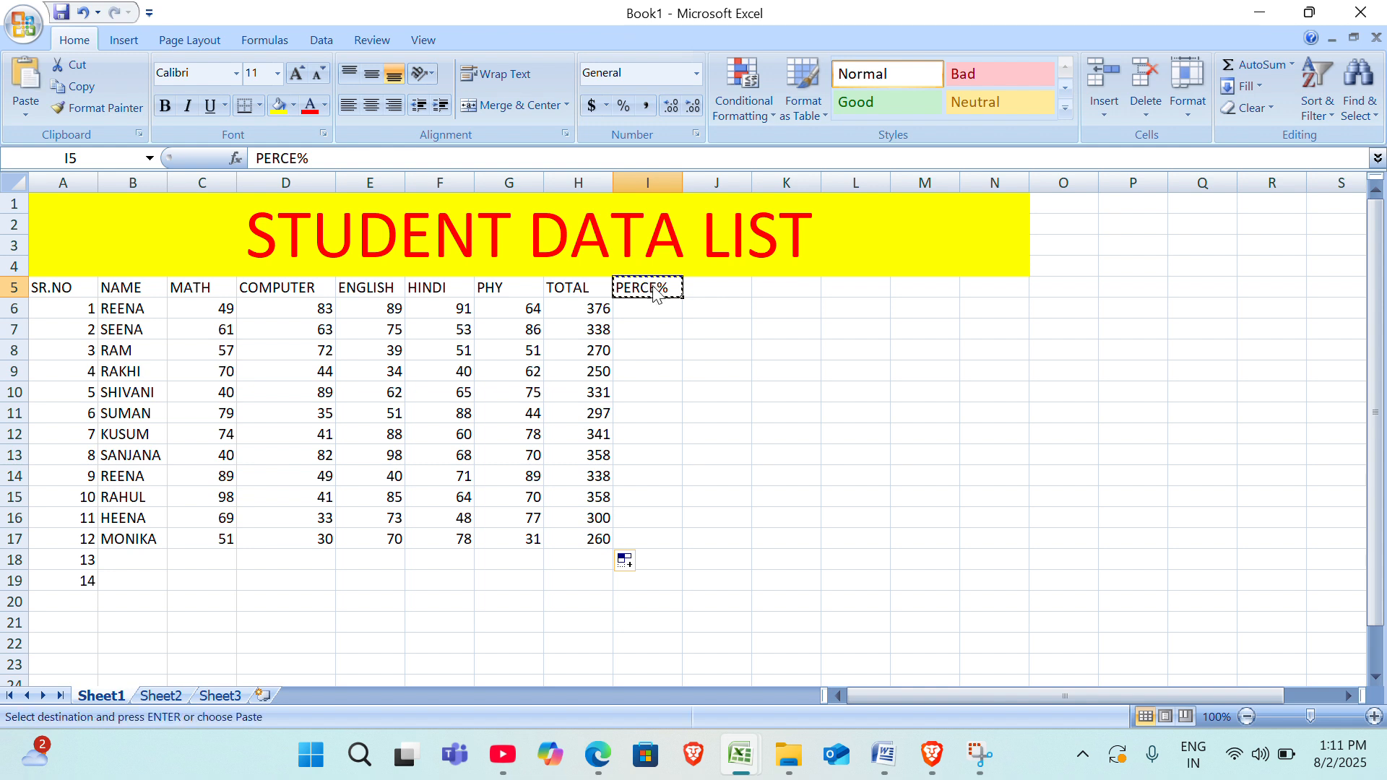
left_click(849, 295)
key("ctrl+v")
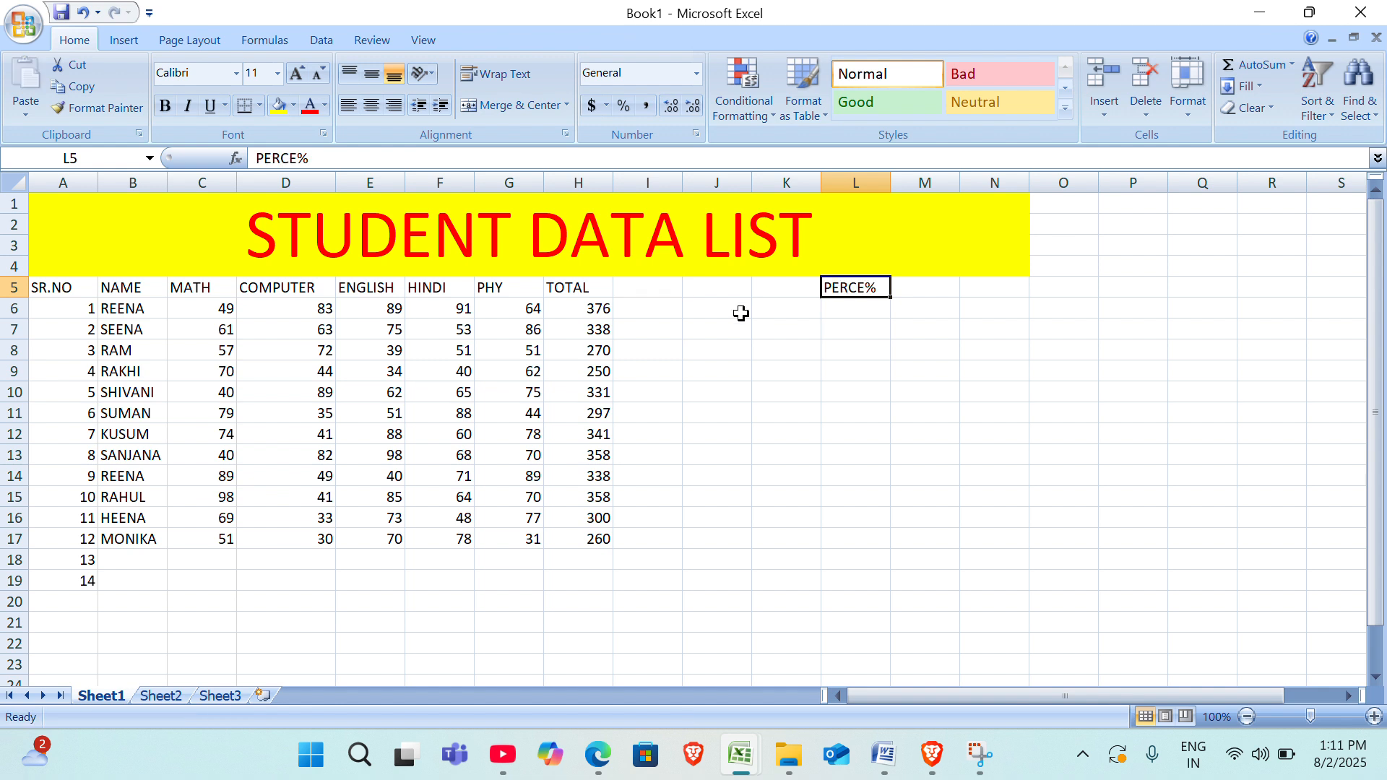
Enter the formula =MIN(C6:G6) in I6 to find the first student's lowest mark.
left_click(624, 288)
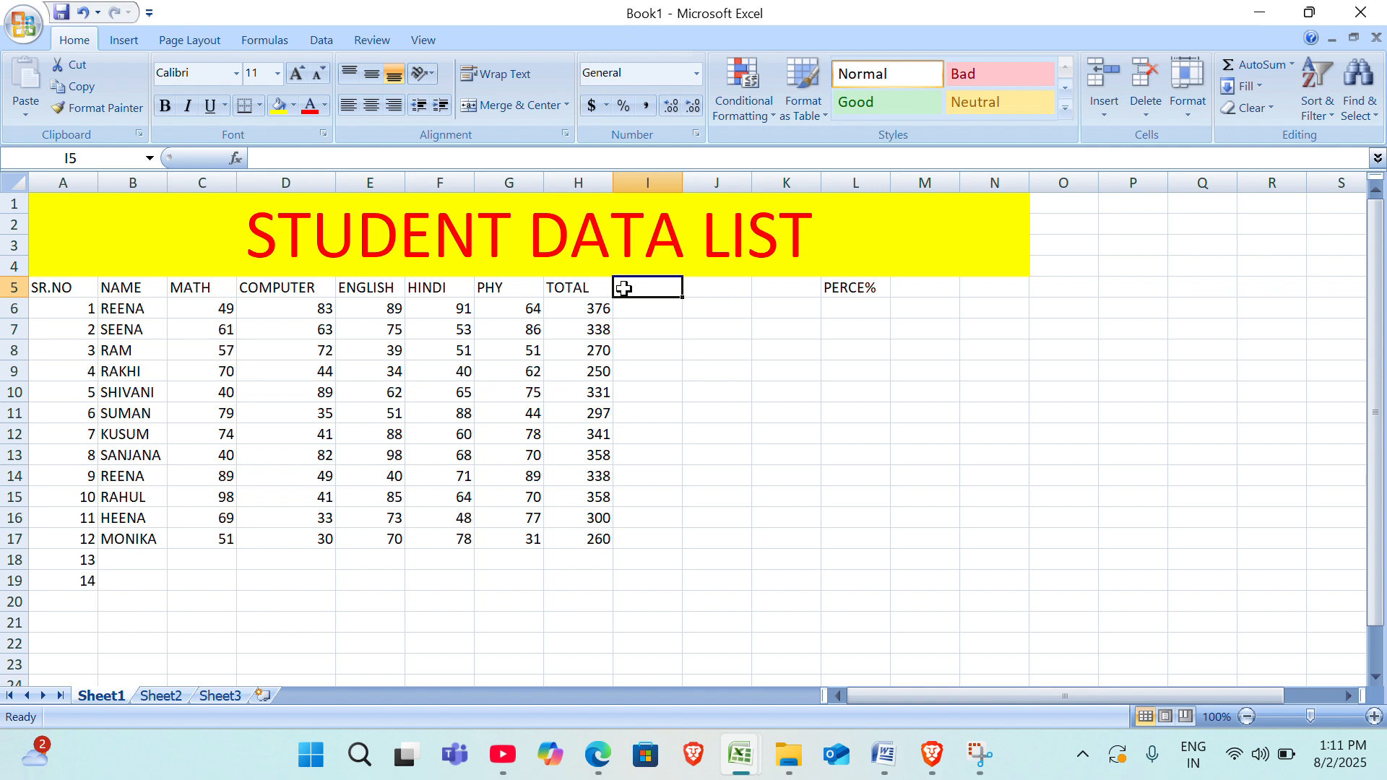
key("Down")
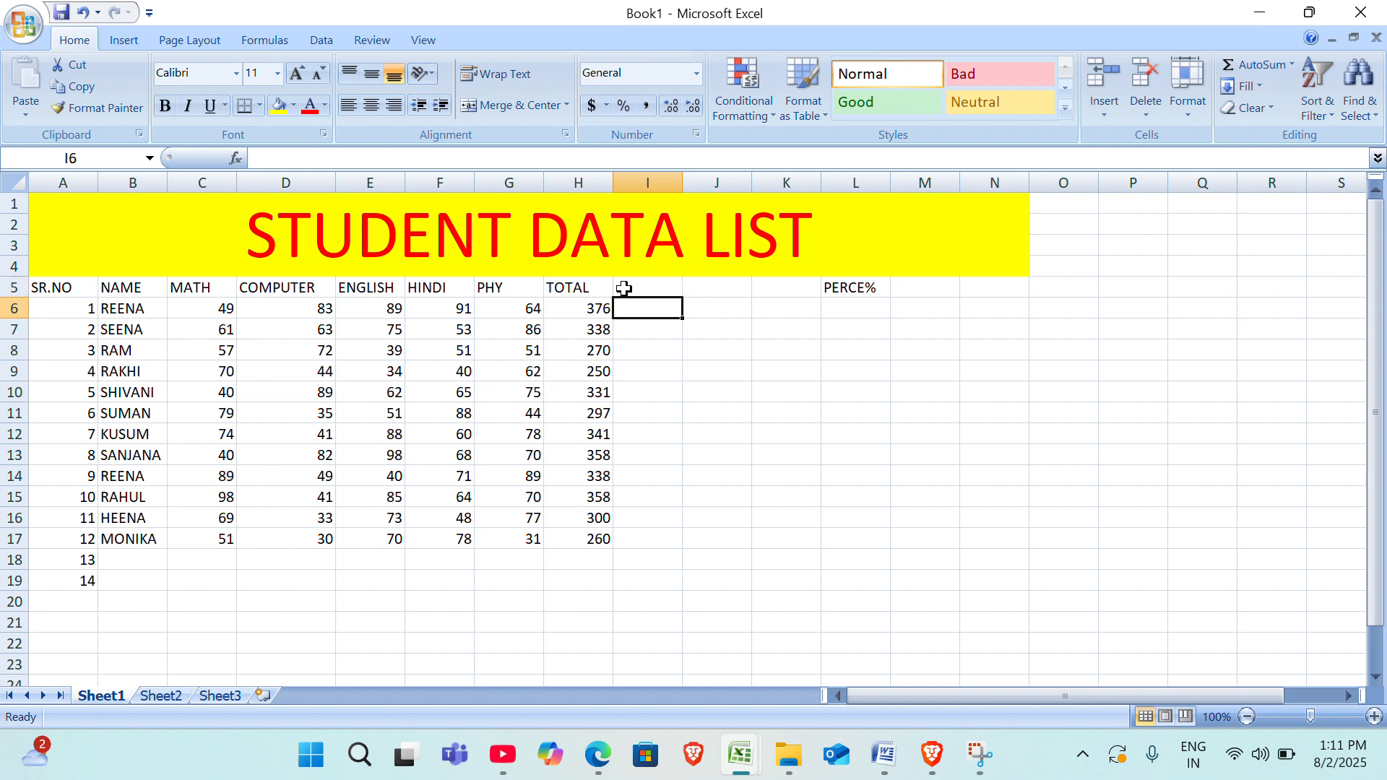
type("=MI")
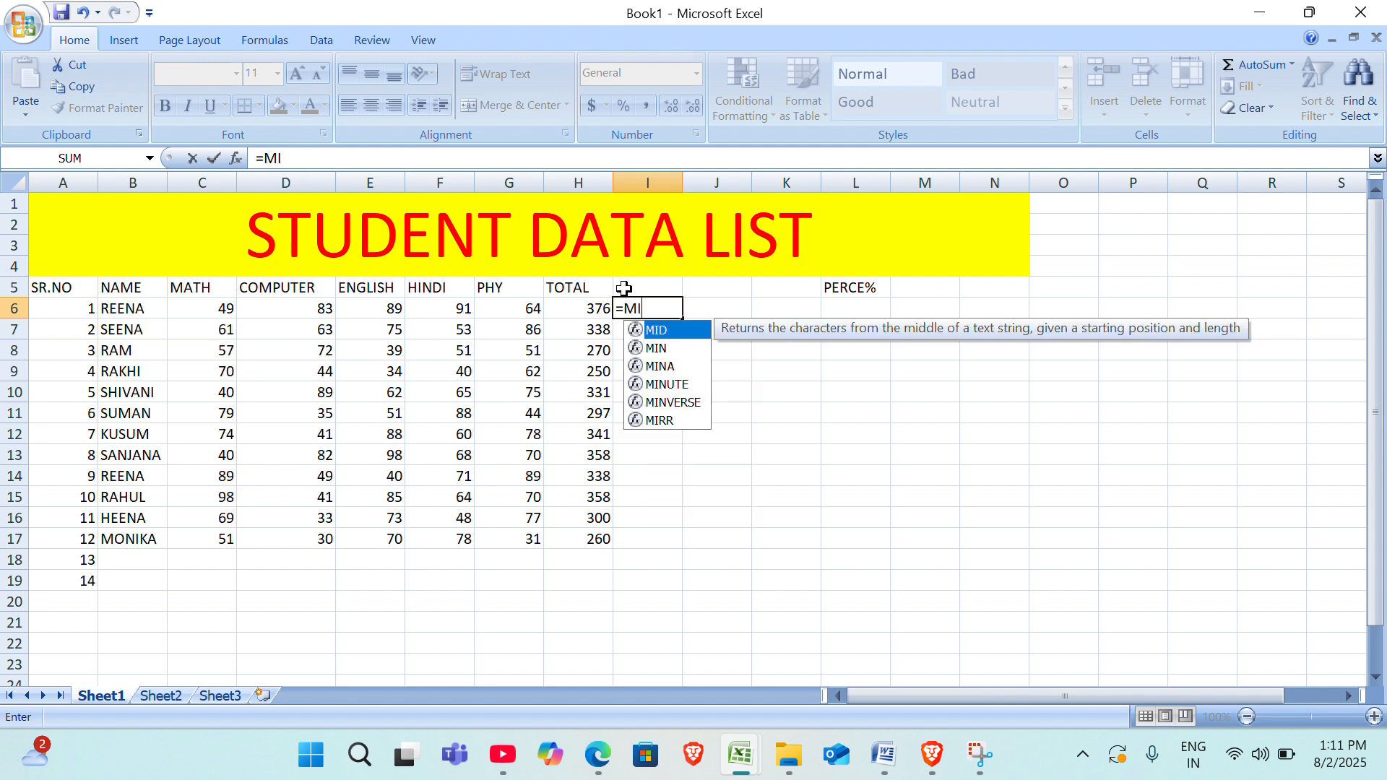
key("Down")
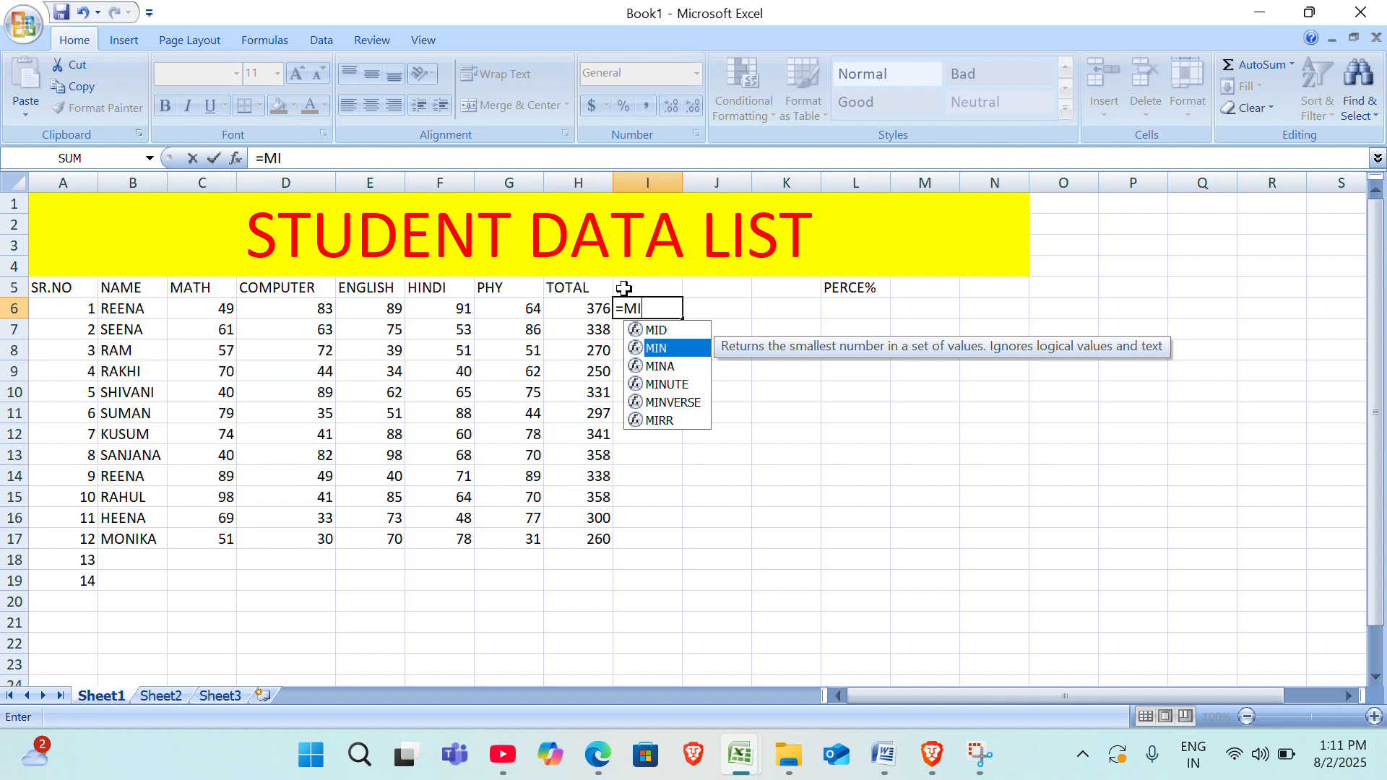
key("Tab")
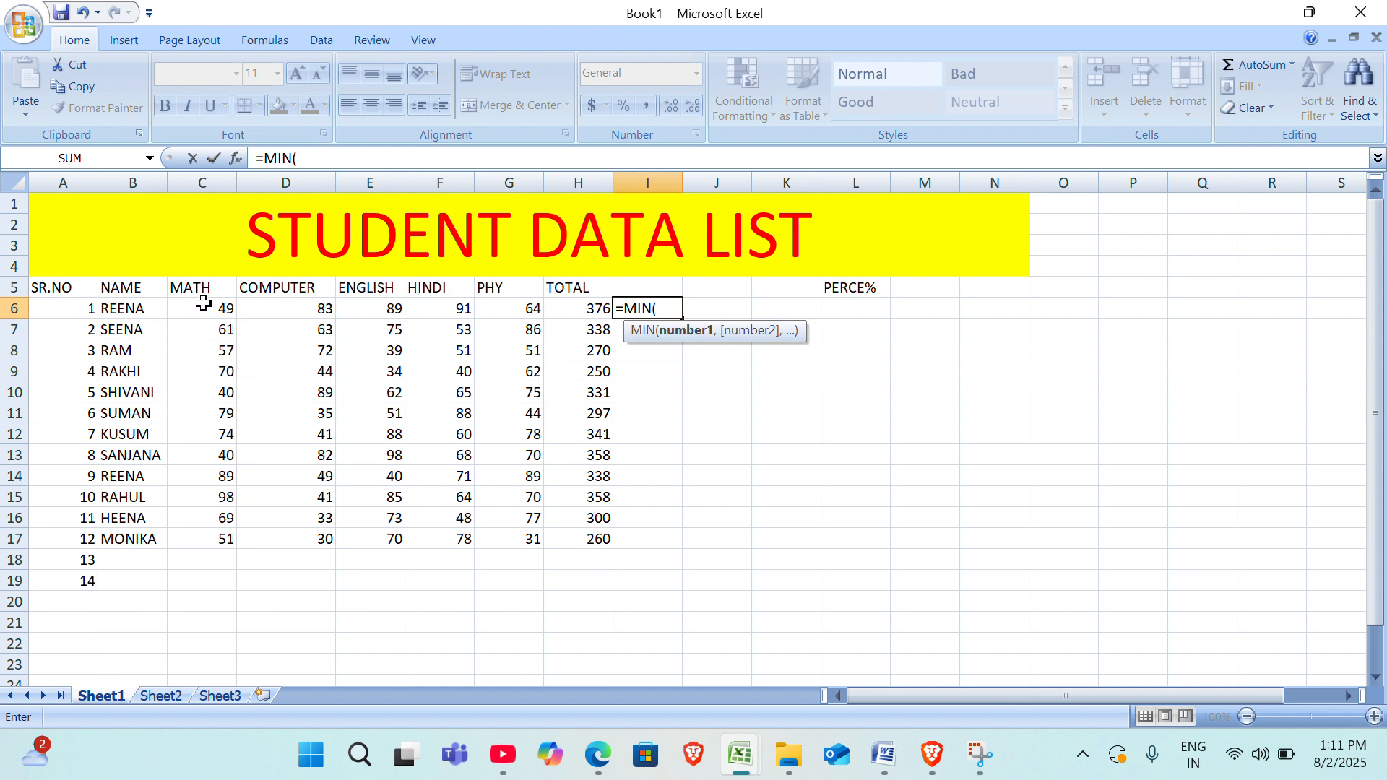
left_click_drag(205, 306, 495, 302)
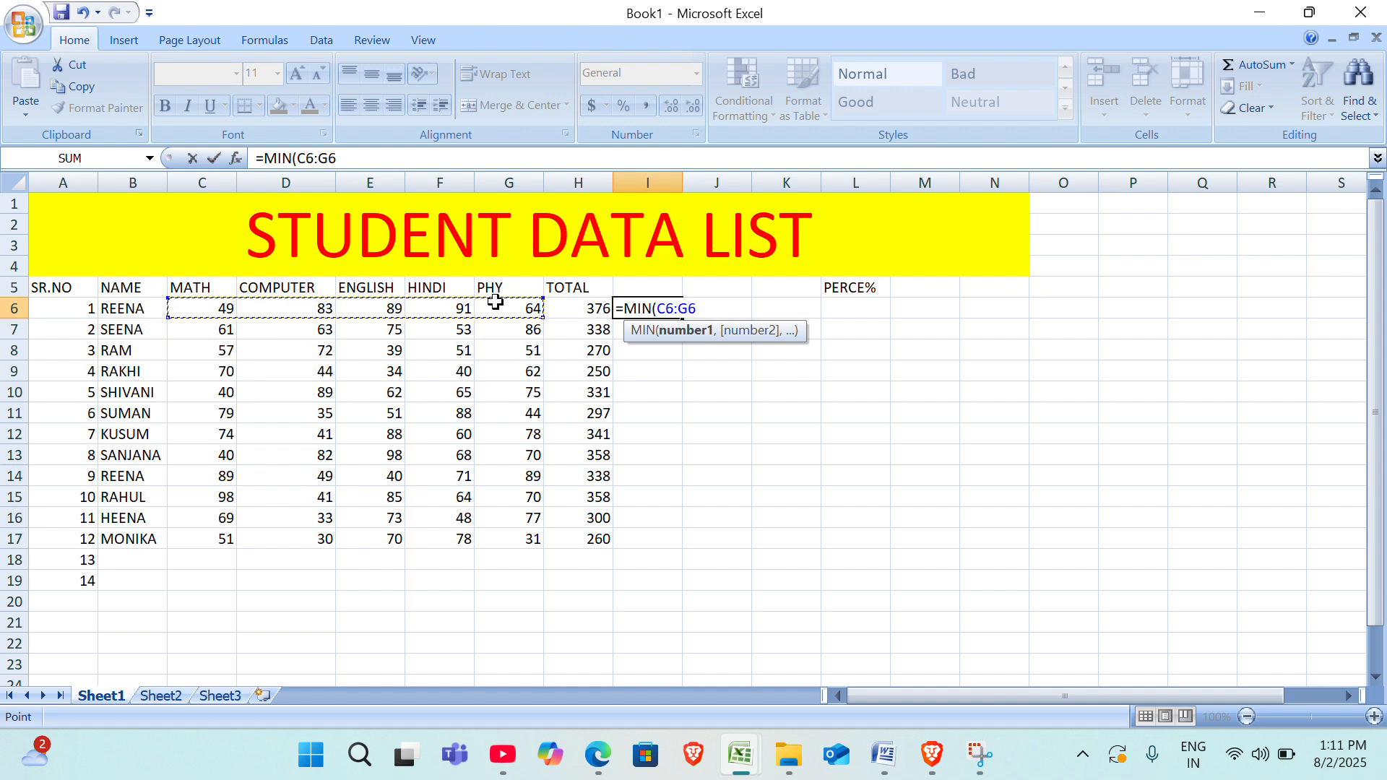
type(")")
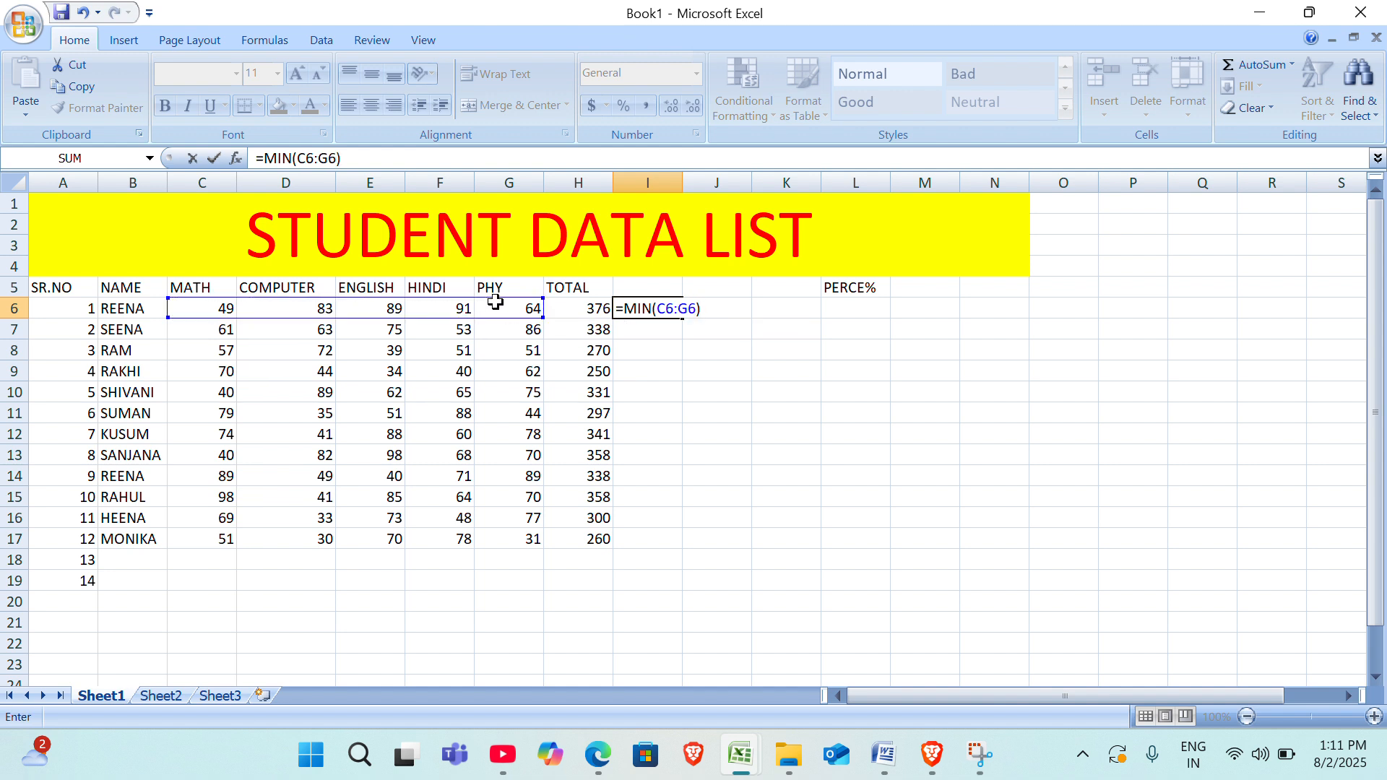
key("ctrl+Return")
key("Return")
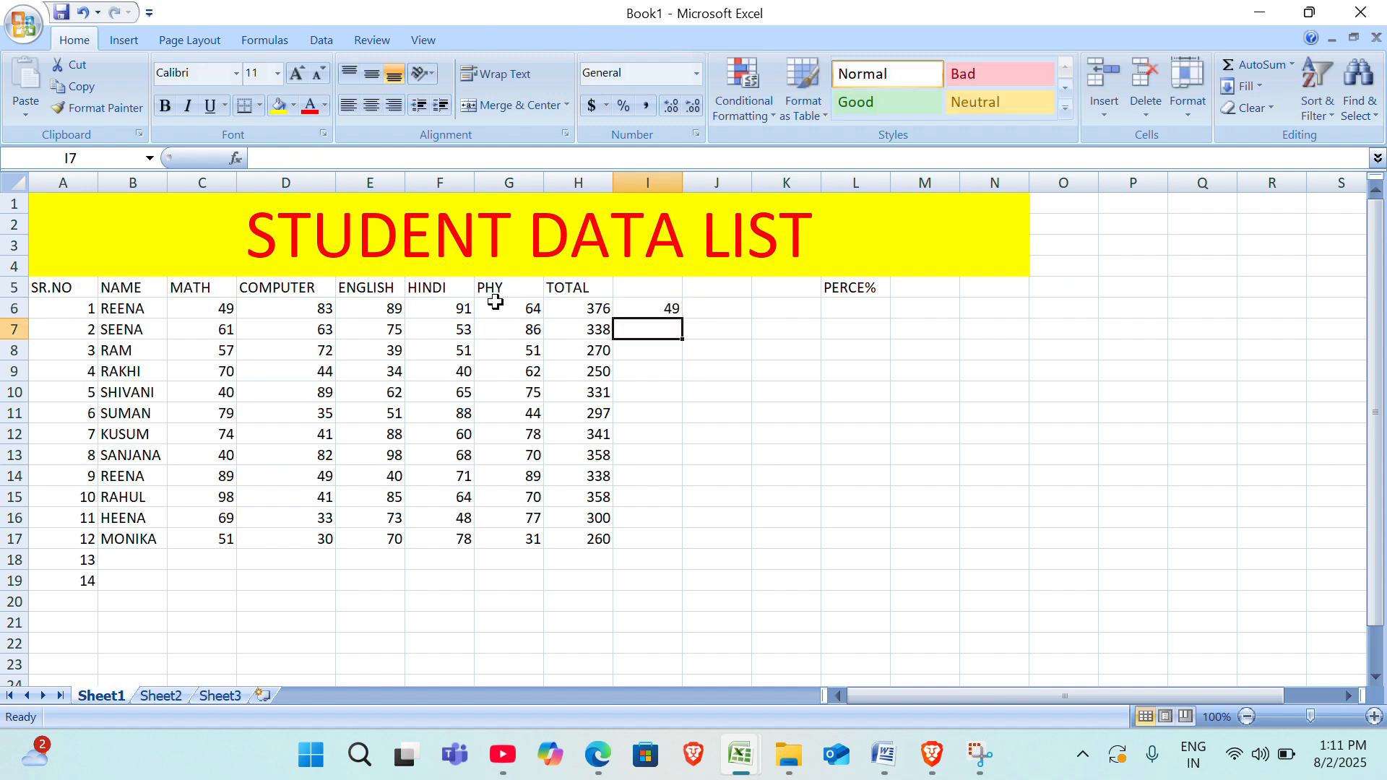
Enter the heading MIN in I5 and fill the minimum formula from I6 down to I17.
left_click(642, 289)
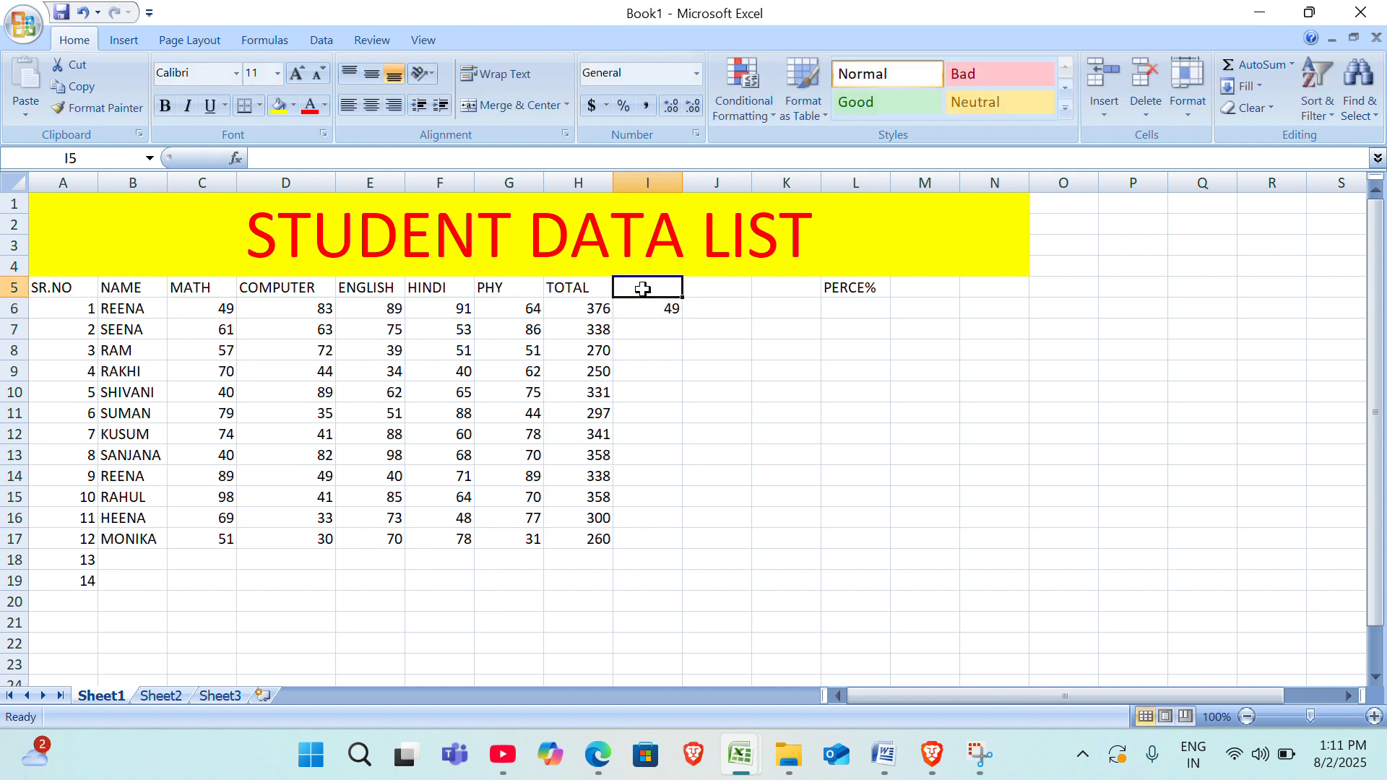
type("MI")
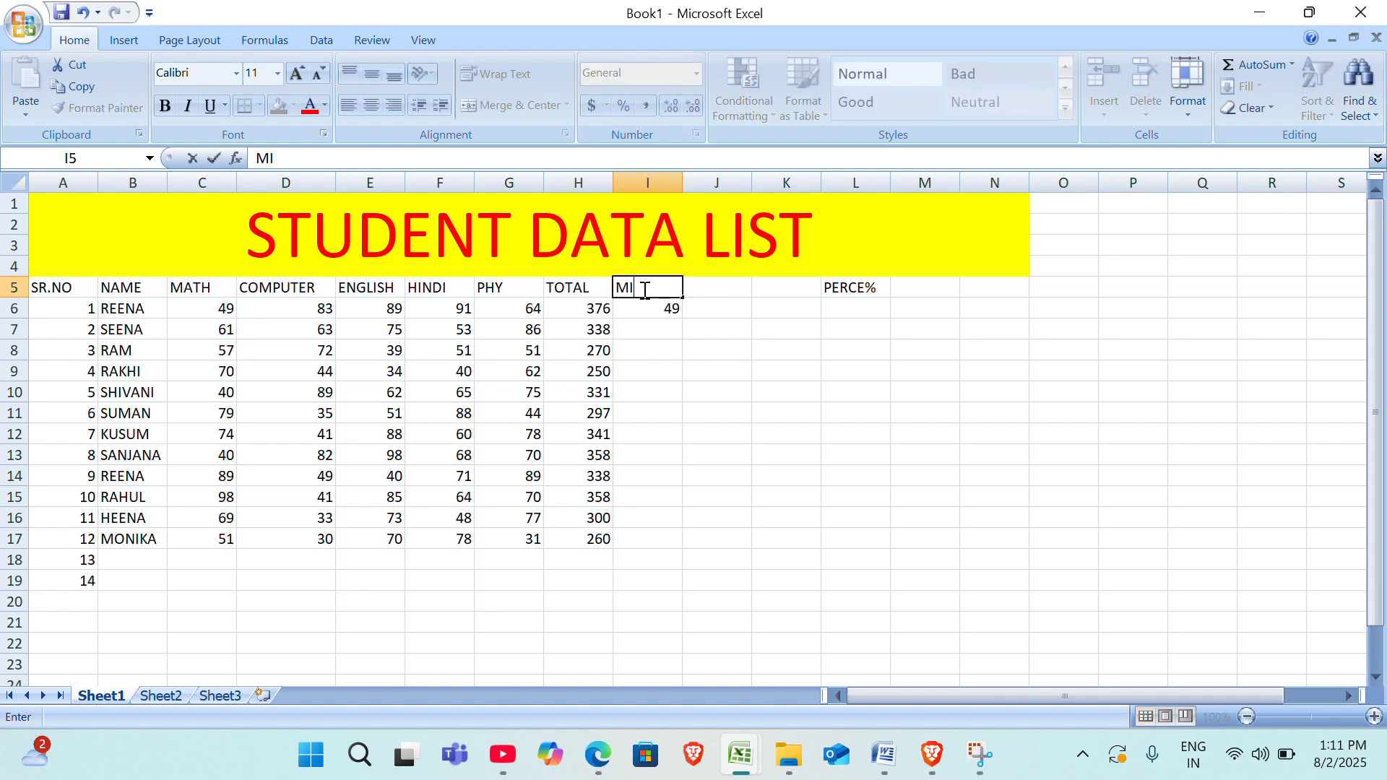
type("N")
left_click(670, 308)
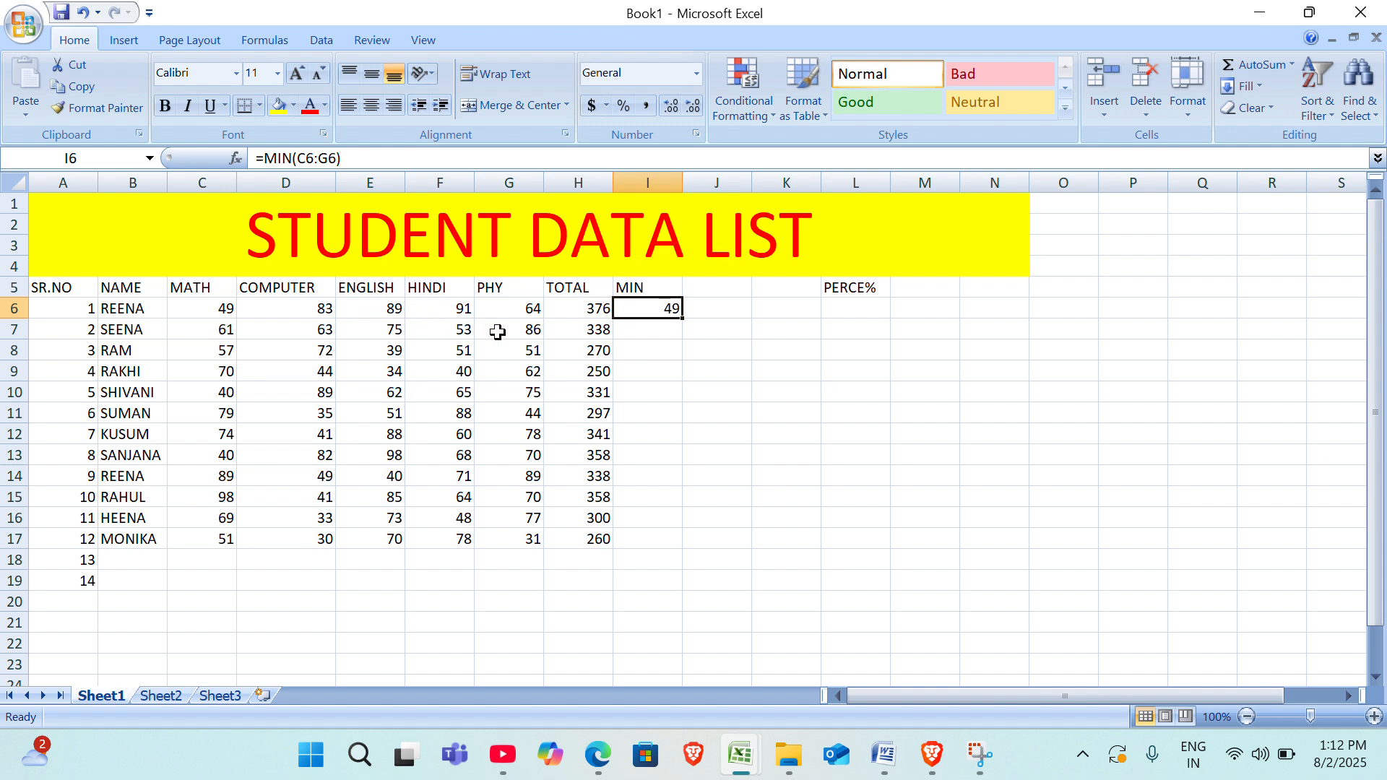
double_click(683, 319)
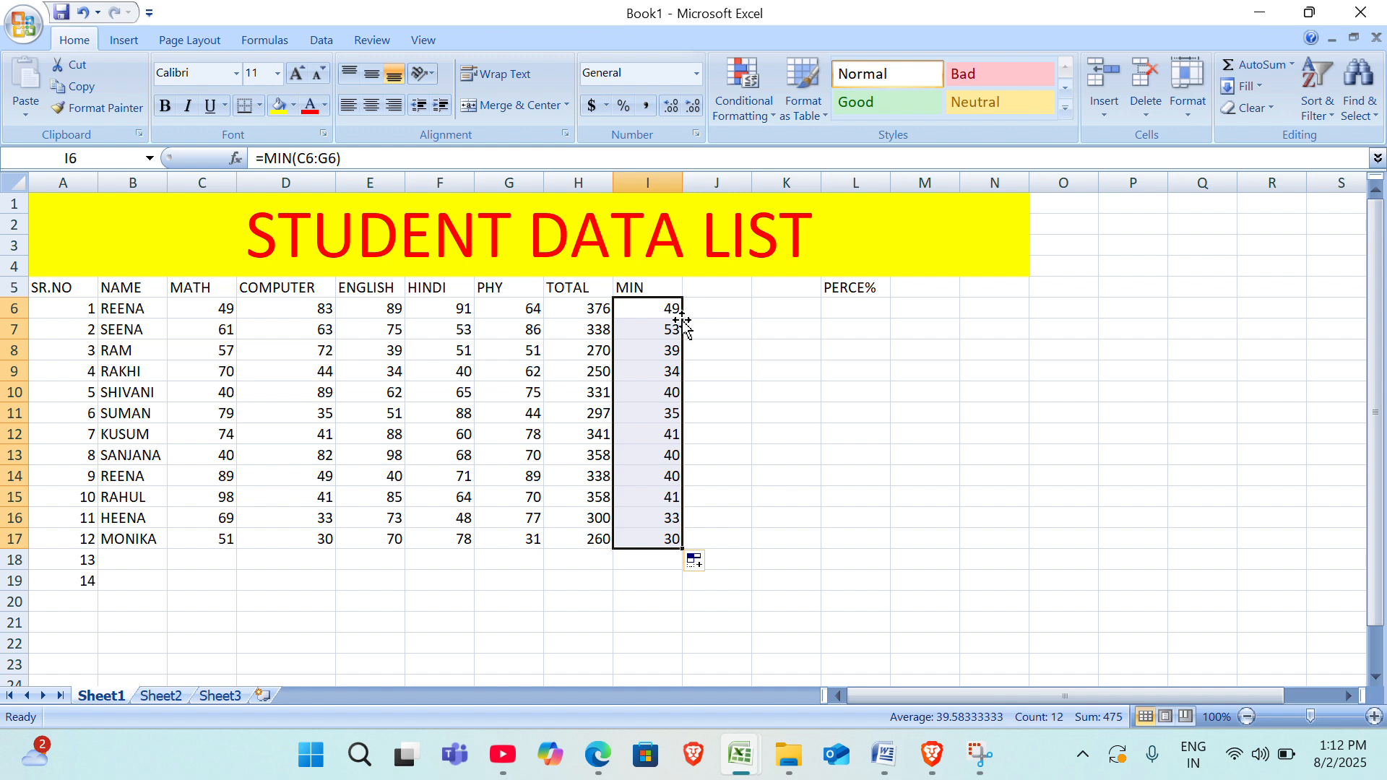
Add a MAX column headed in J5, with =MAX(C6:G6) in J6 filled down to J17.
left_click(731, 286)
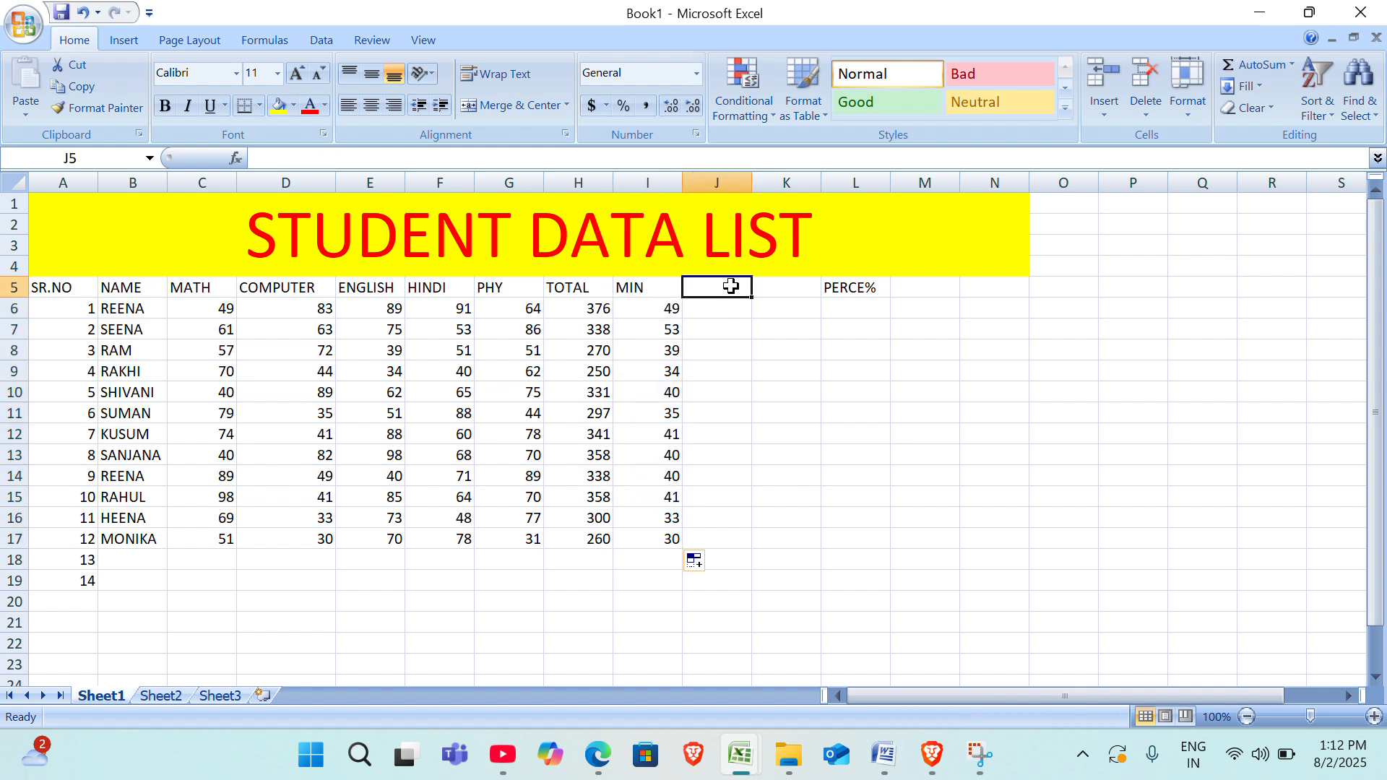
type("MAX")
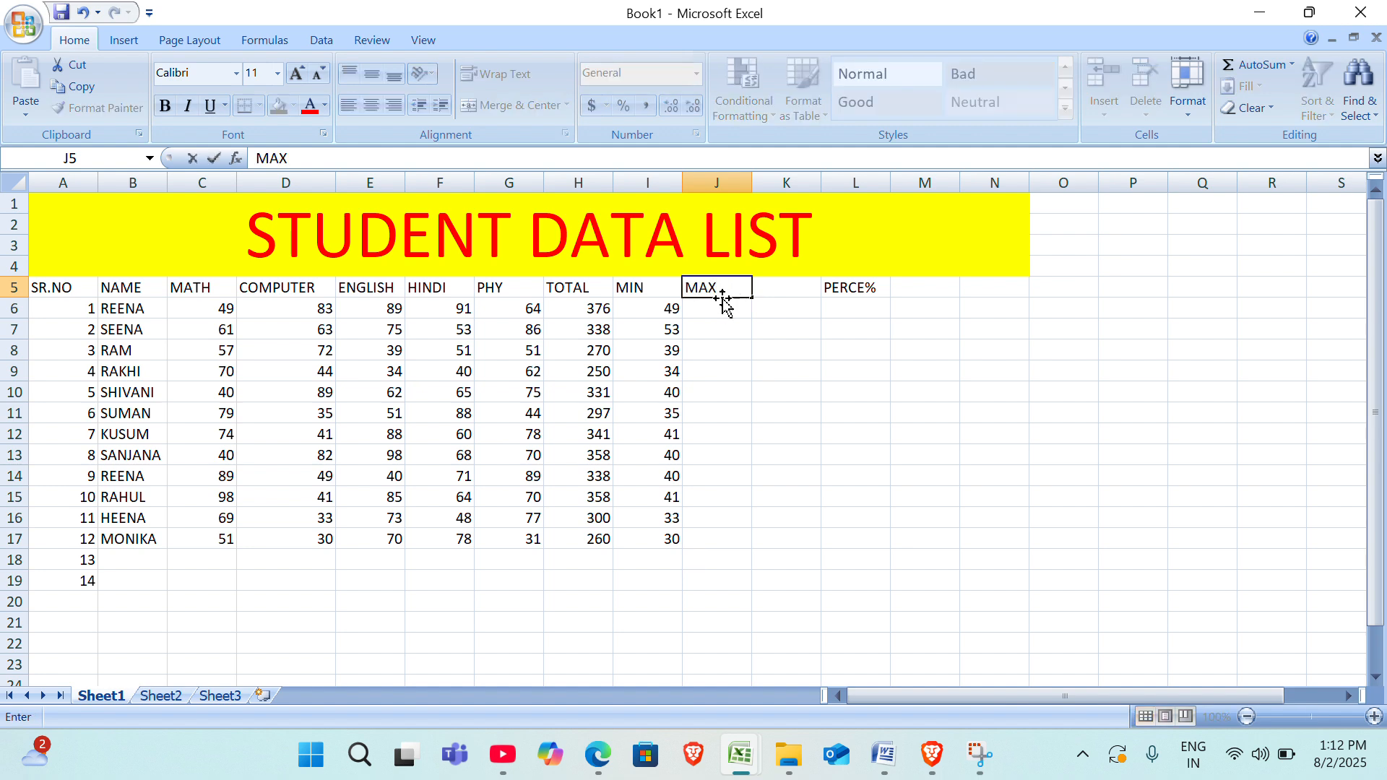
left_click(728, 313)
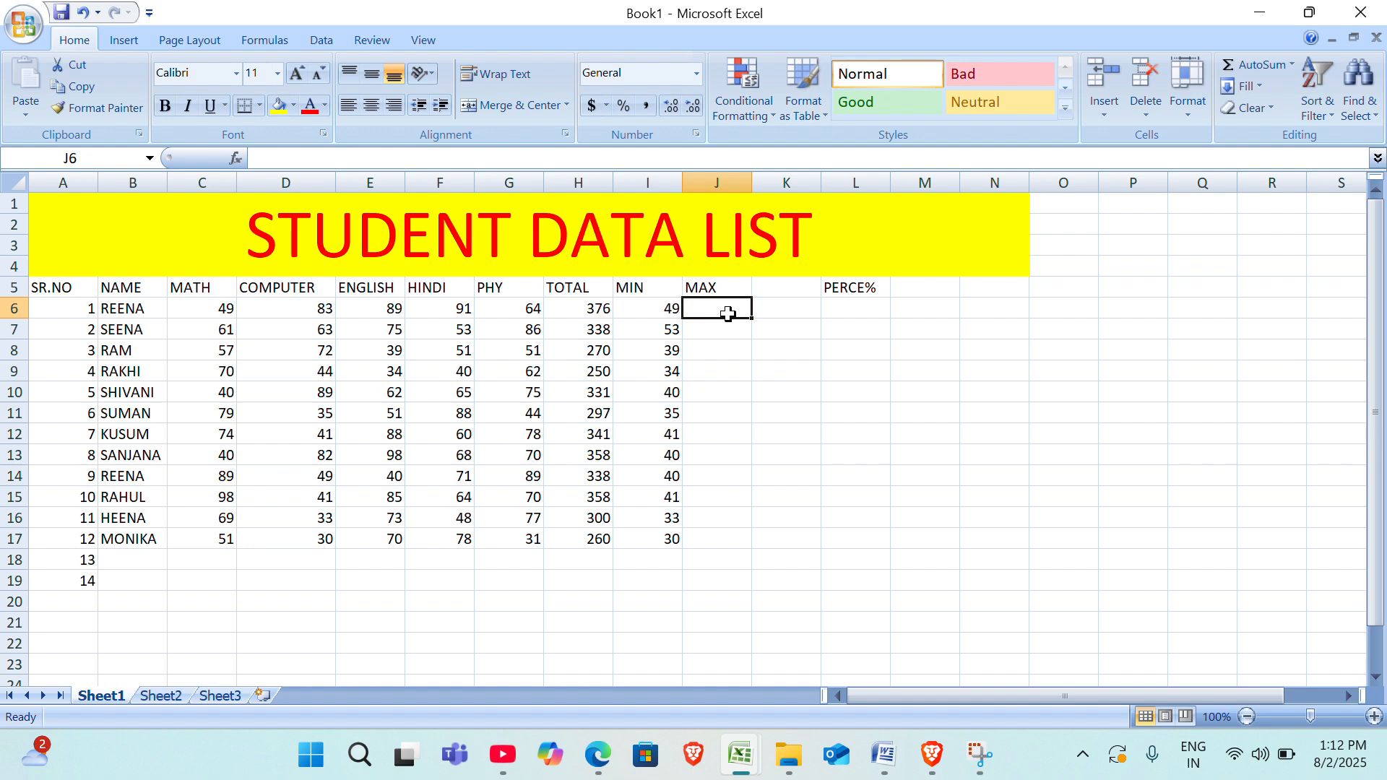
type("=")
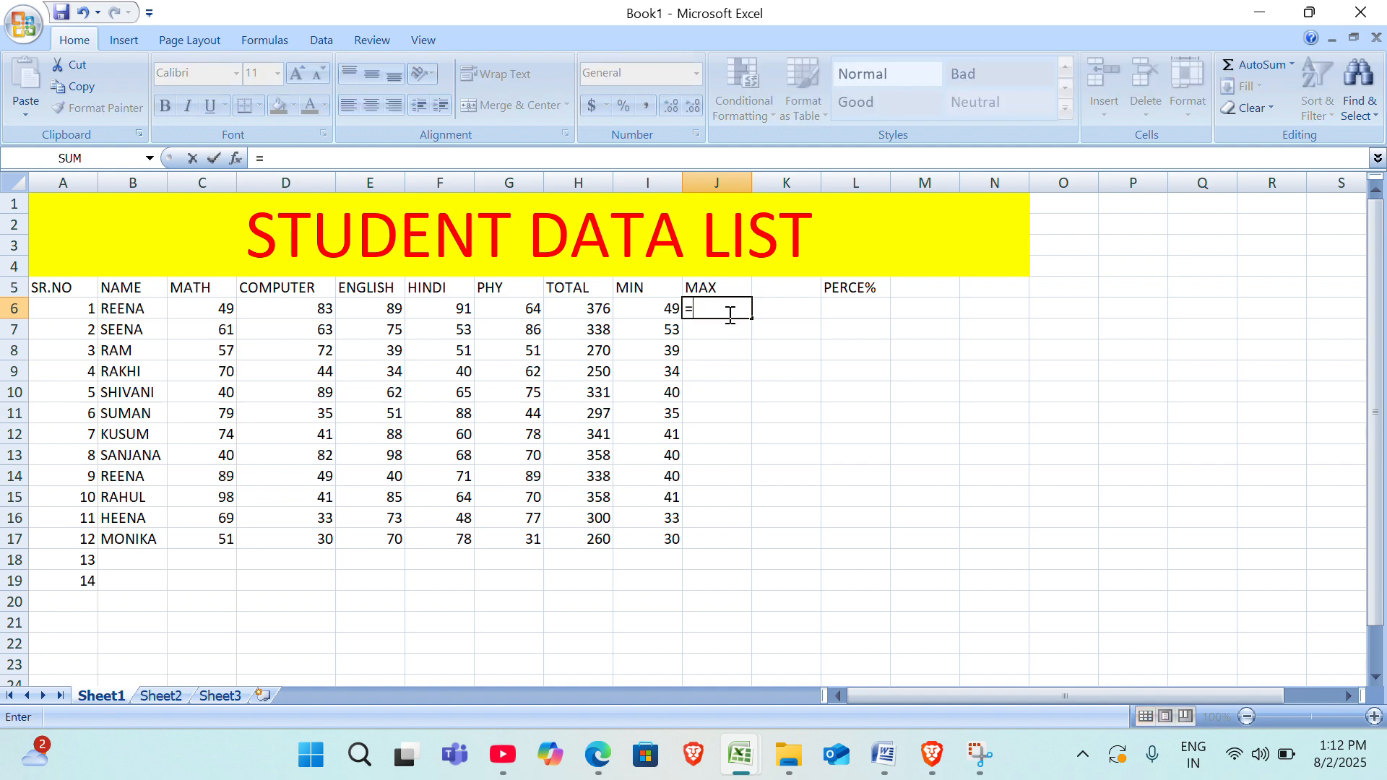
type("MA")
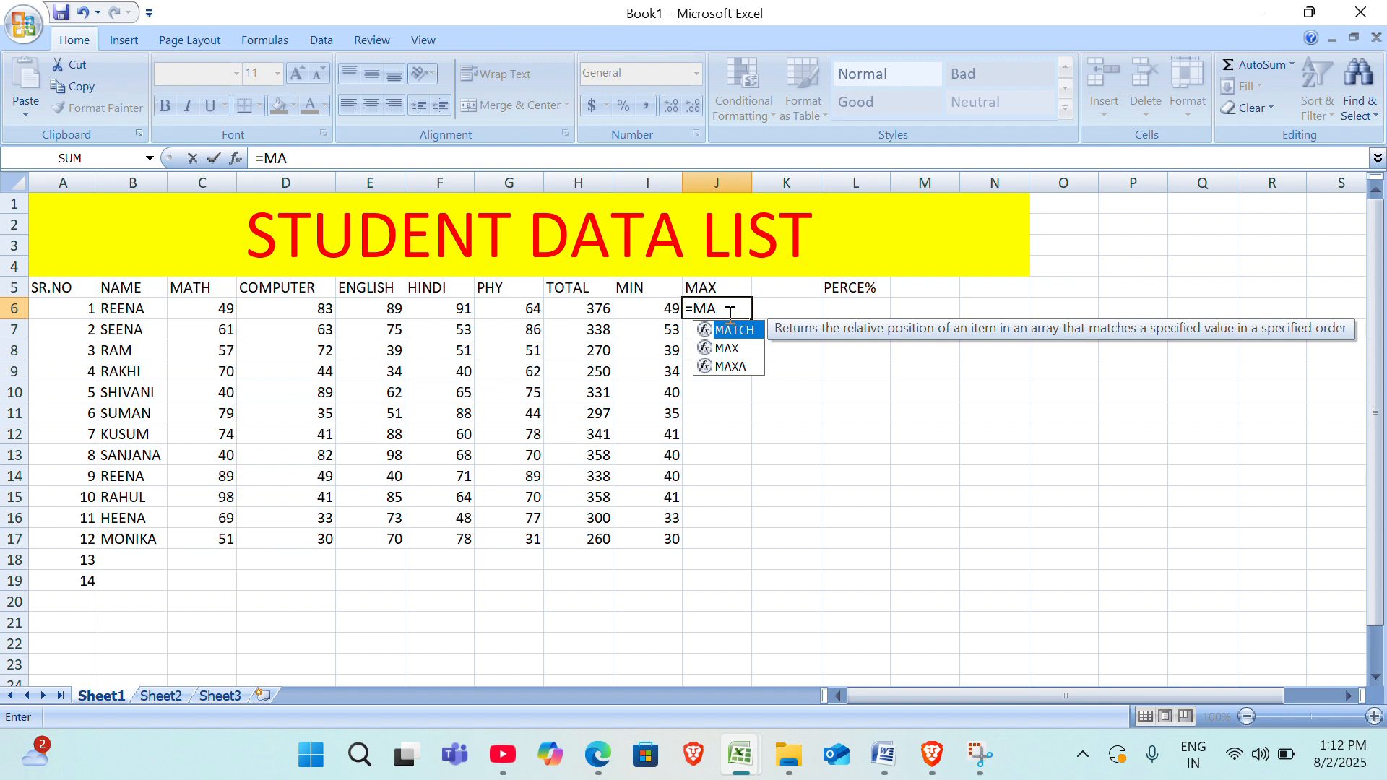
key("Down")
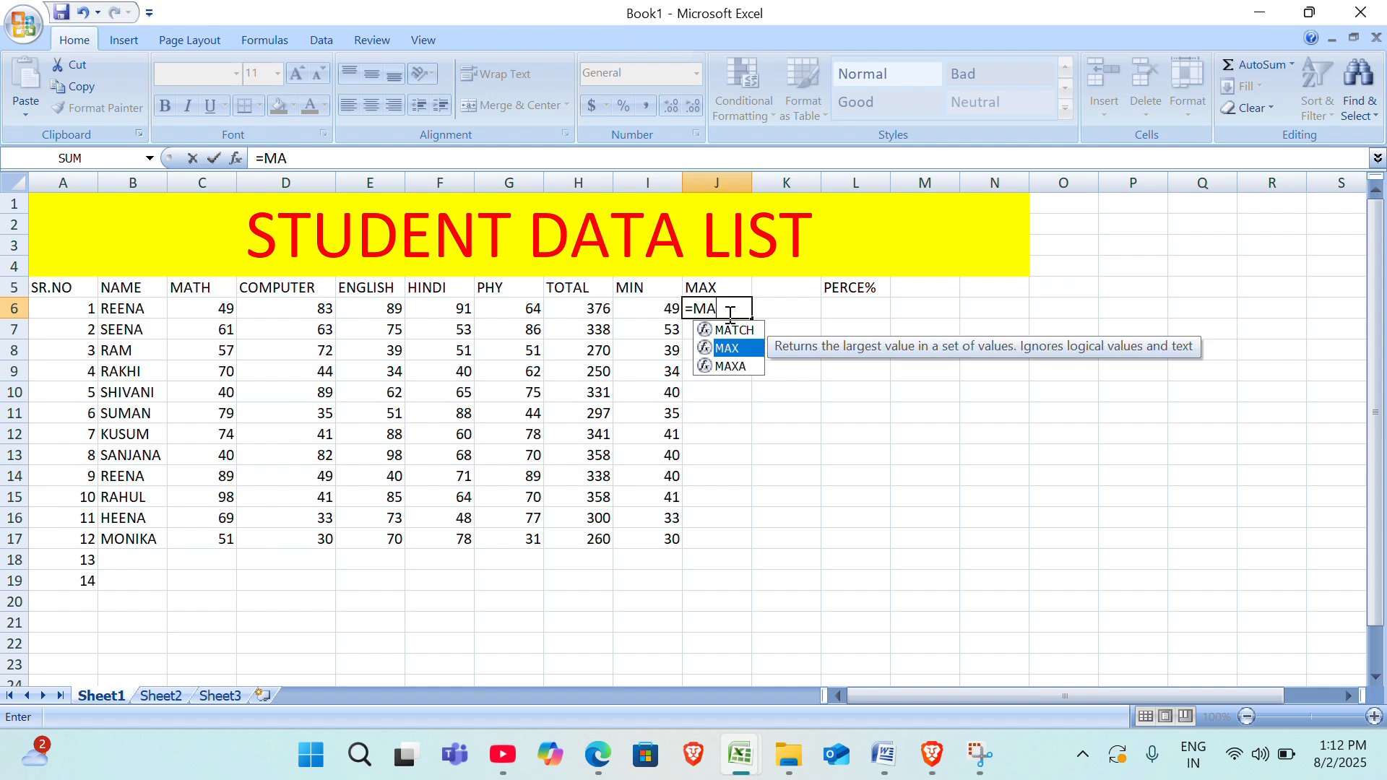
key("Tab")
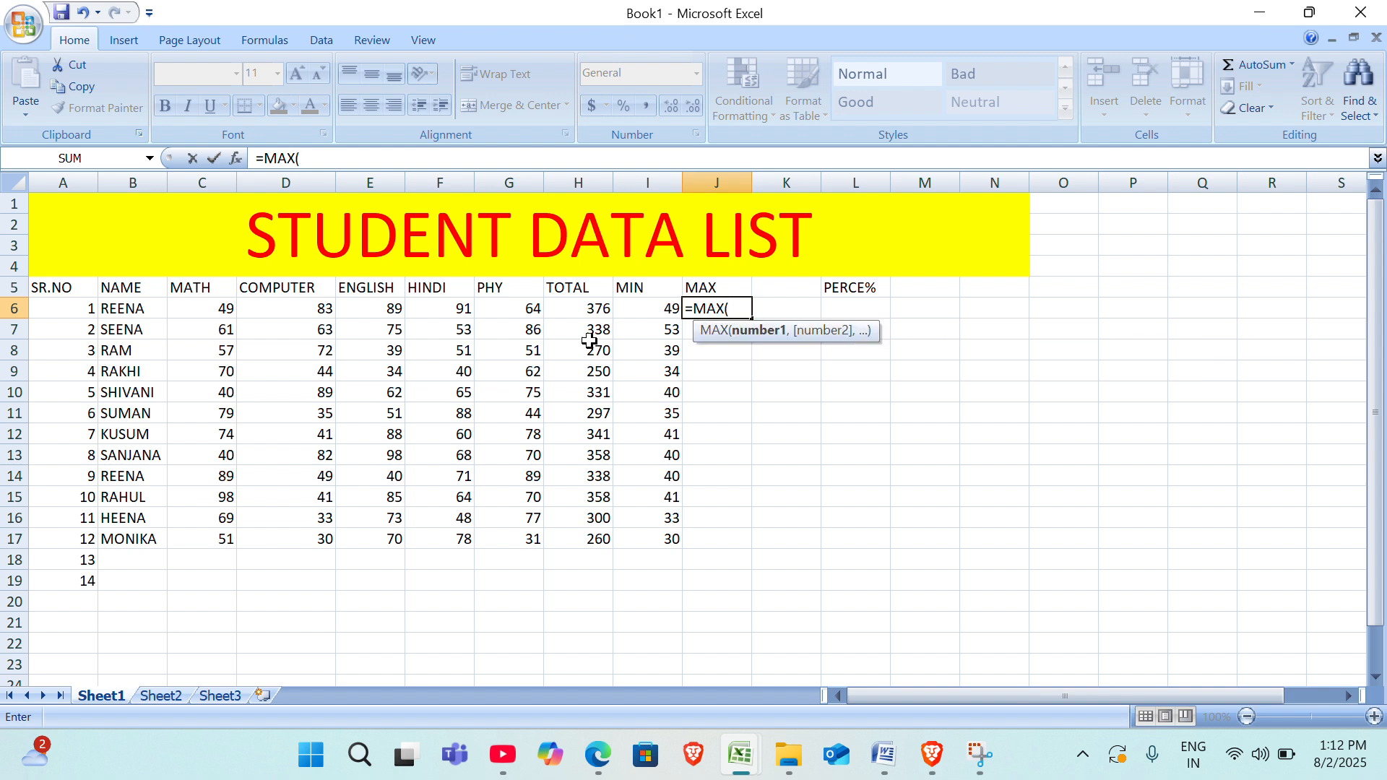
left_click_drag(203, 309, 495, 317)
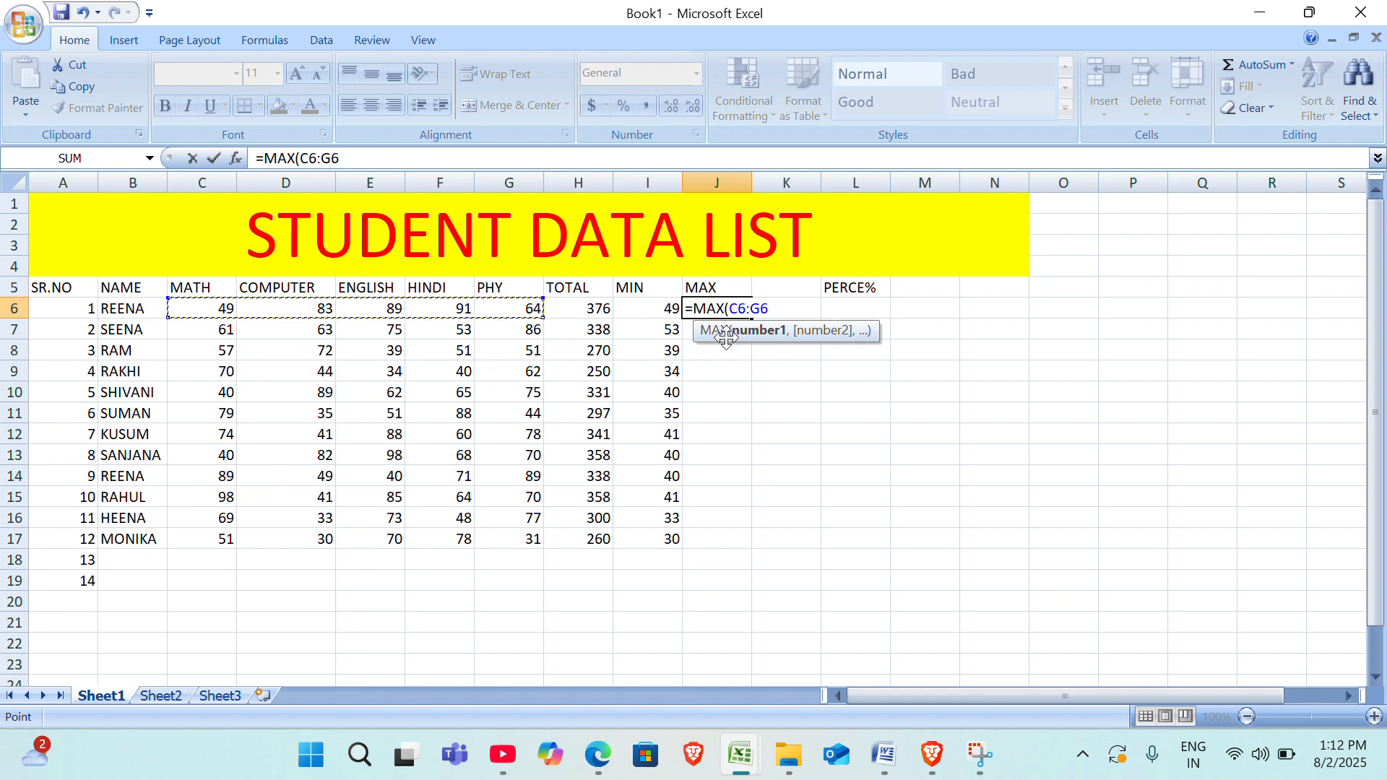
type(")")
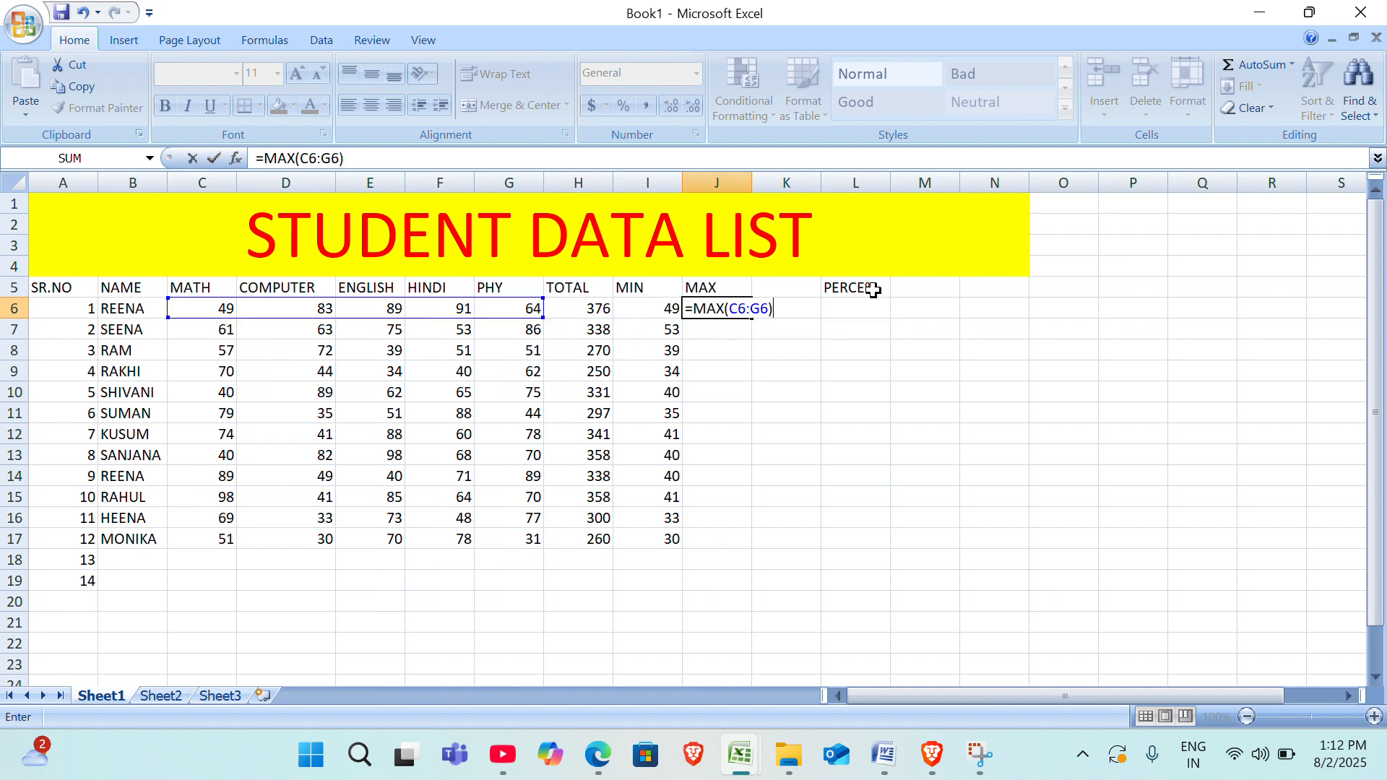
key("Return")
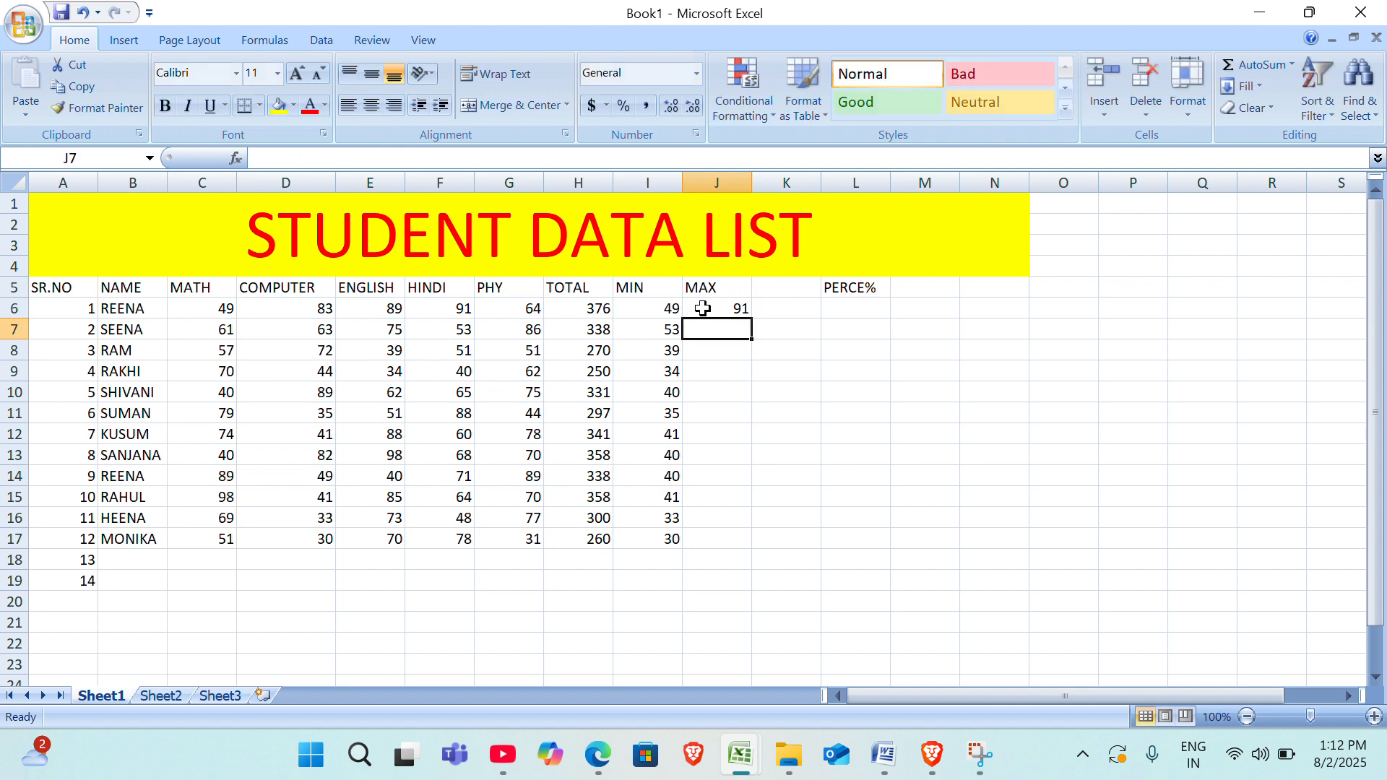
left_click(702, 308)
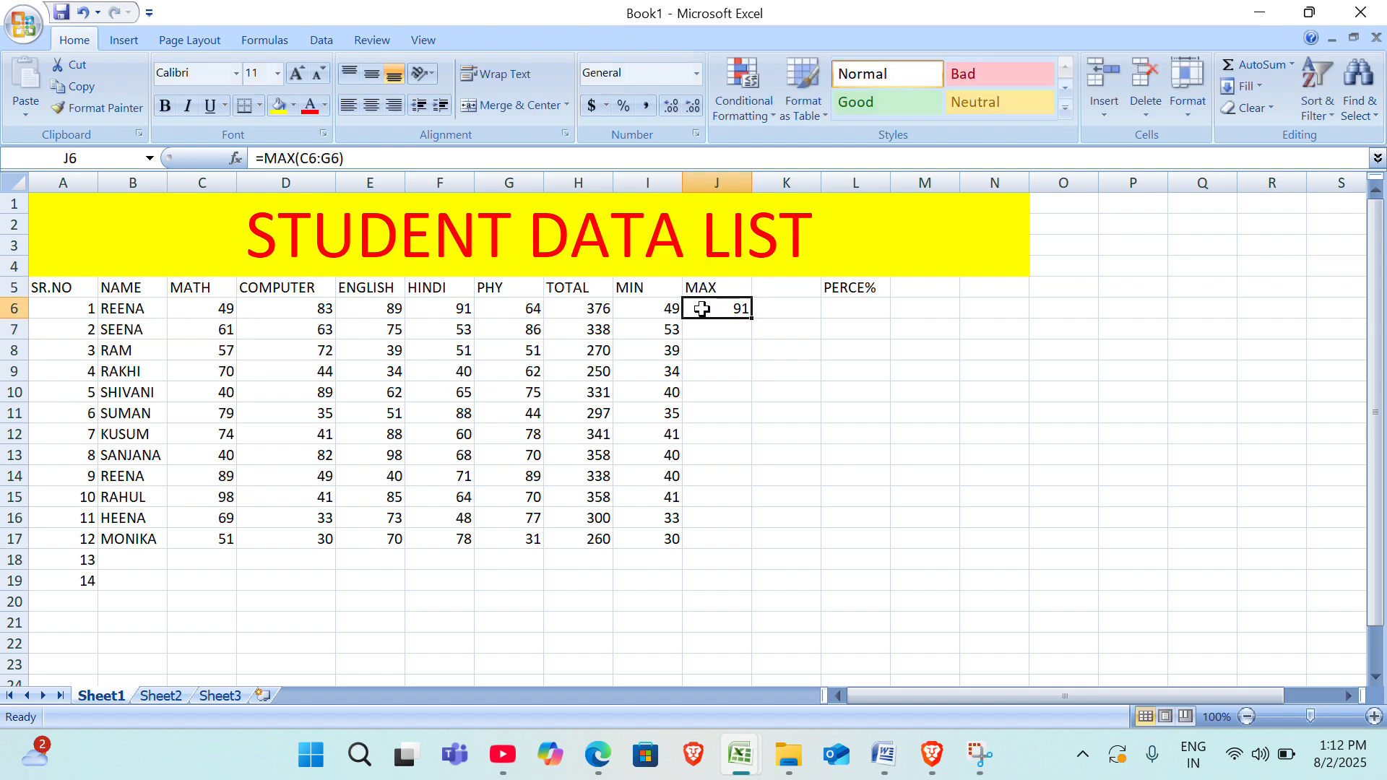
double_click(754, 323)
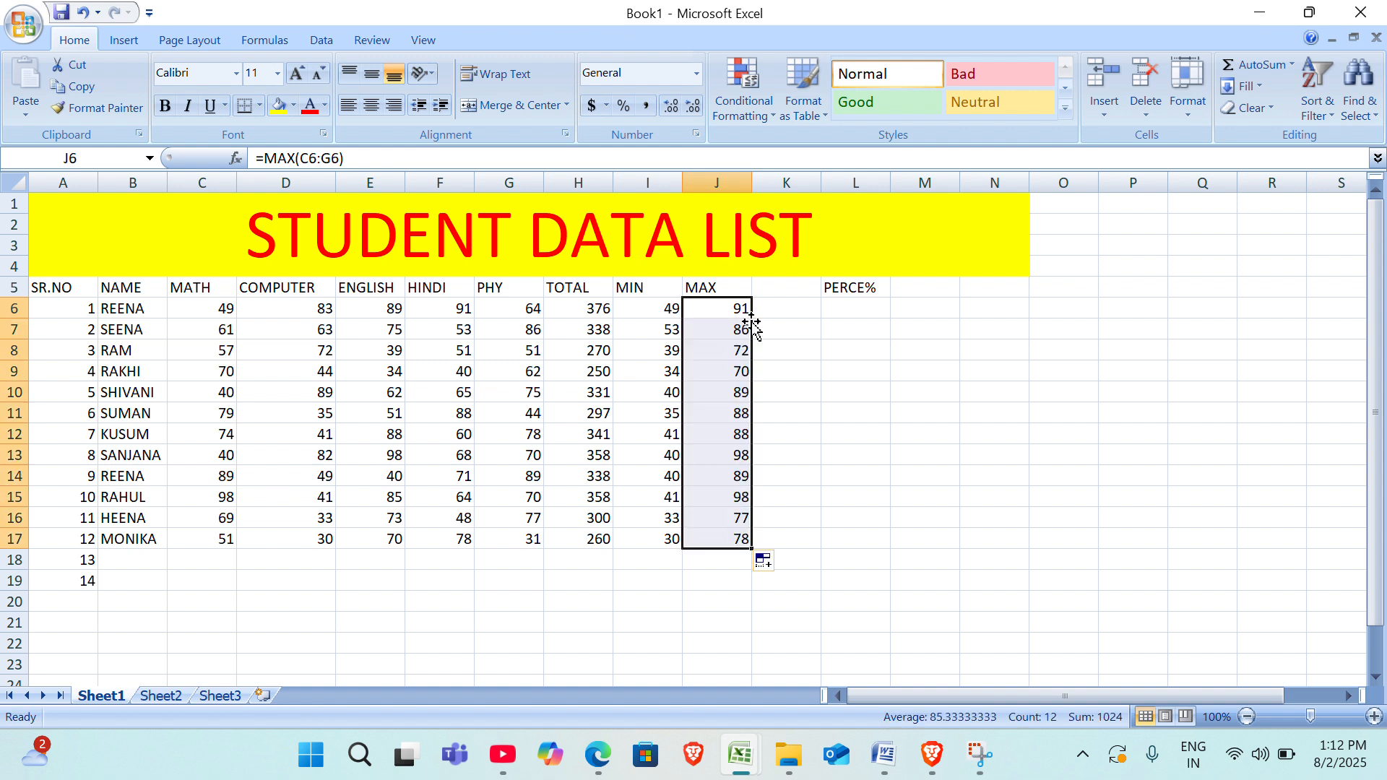
Move the PERCE% heading from L5 to K5, directly beside the MAX heading.
left_click(770, 286)
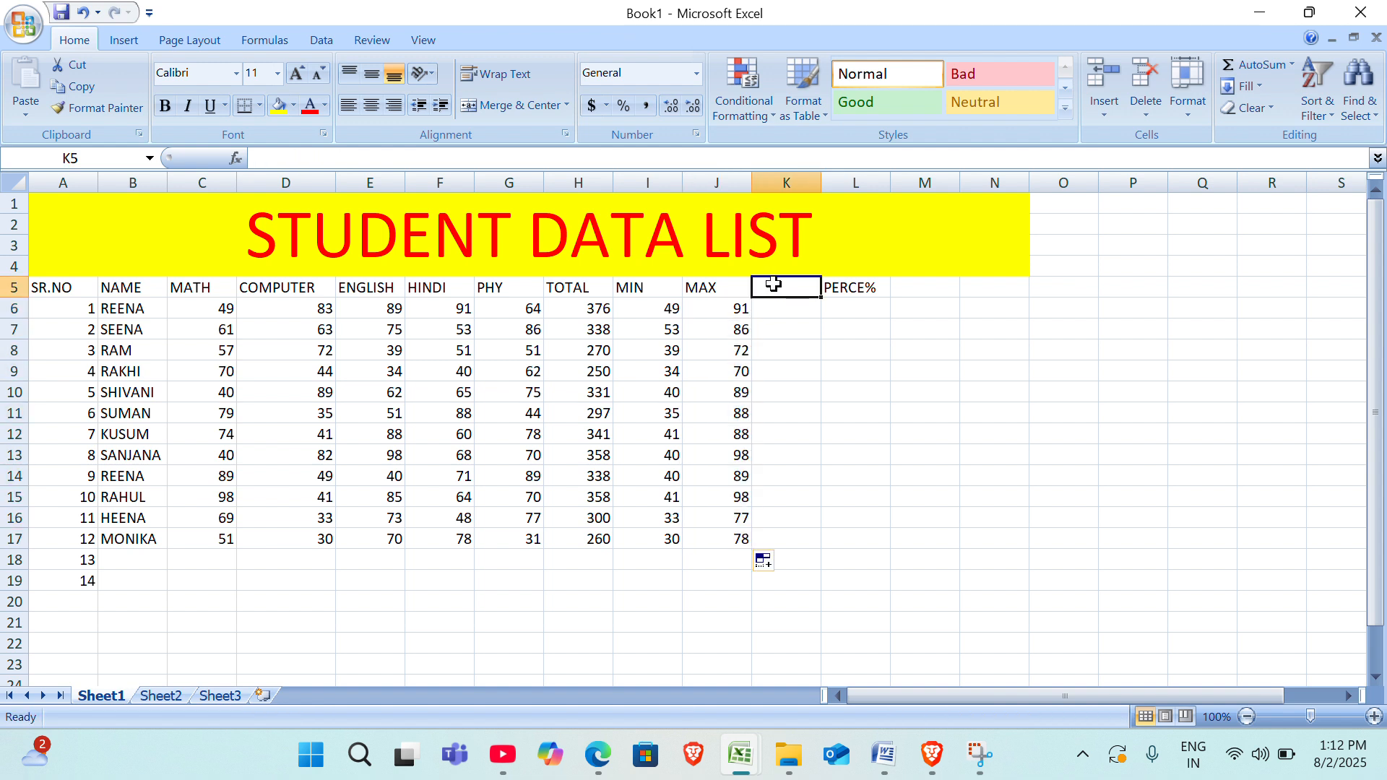
left_click(851, 288)
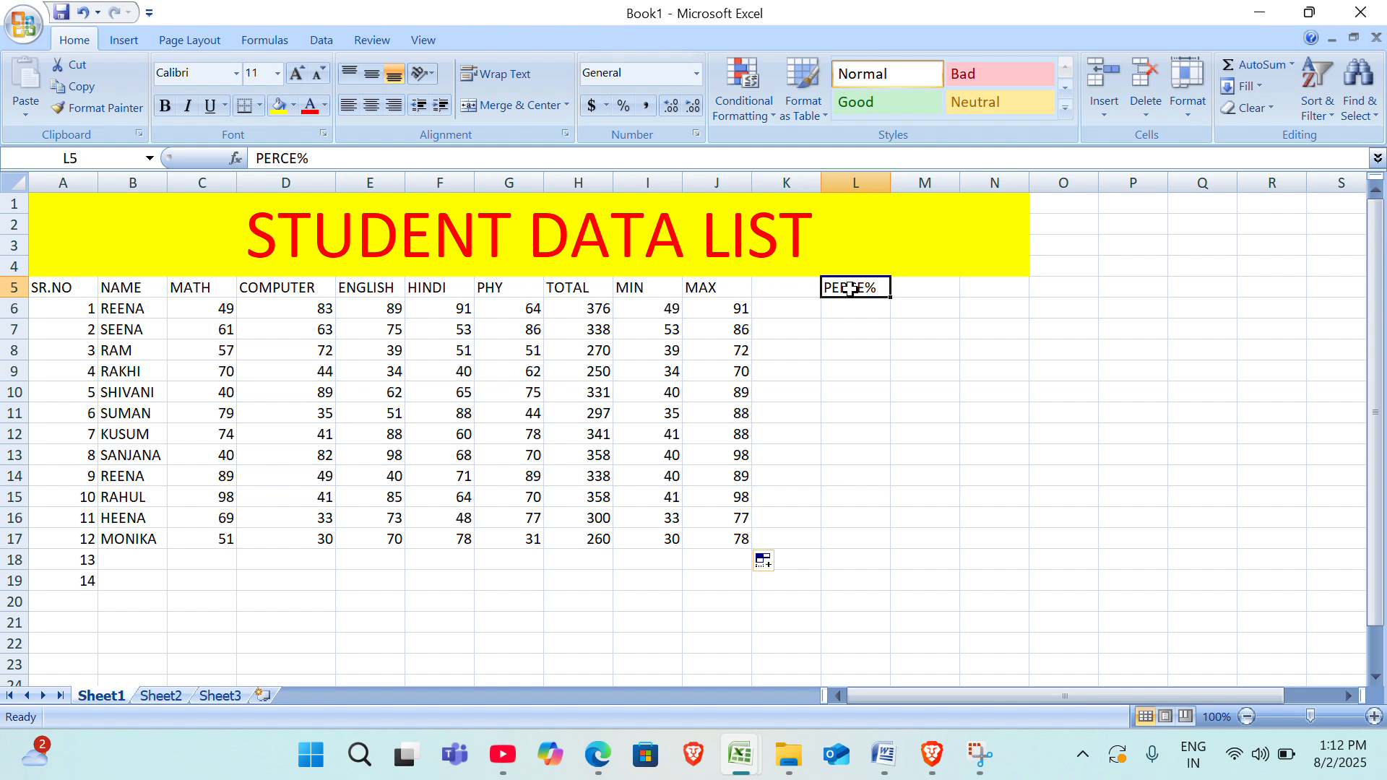
key("ctrl+c")
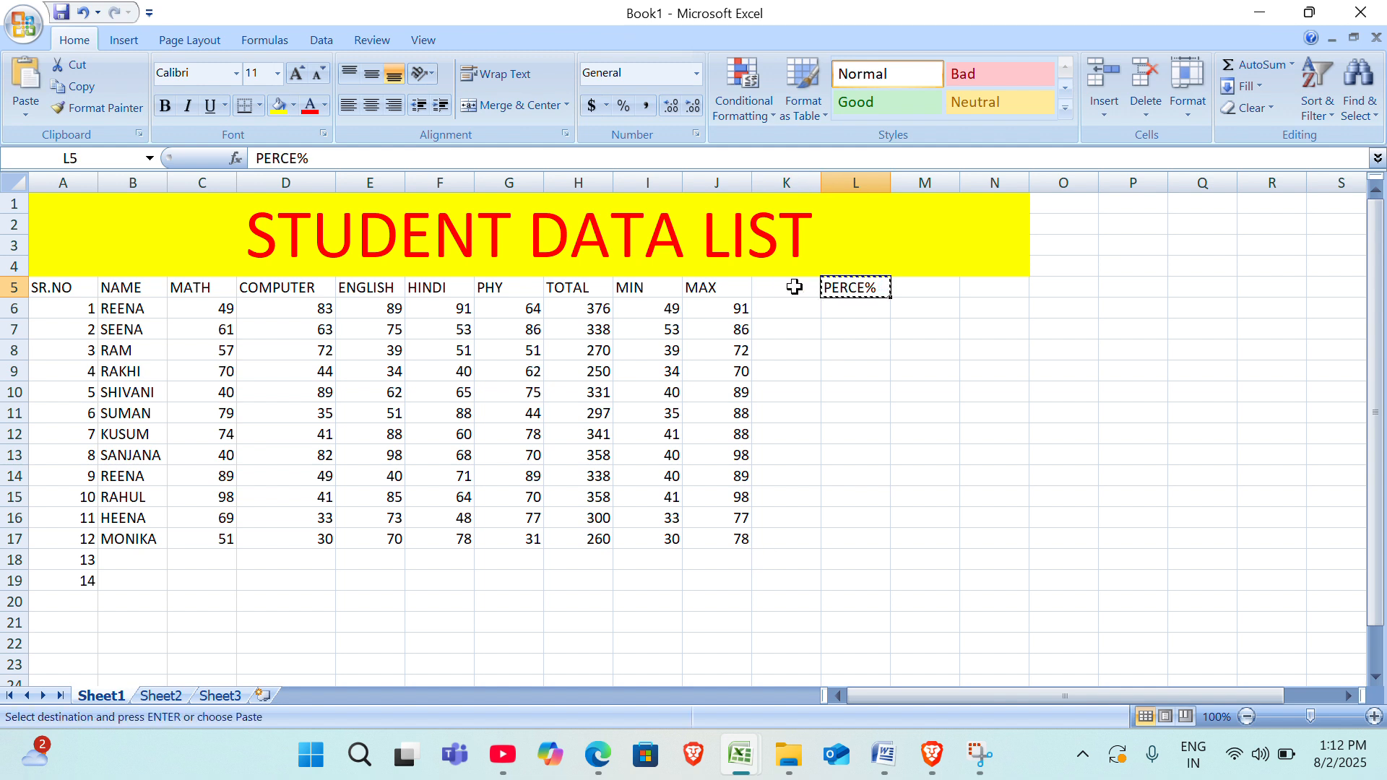
left_click(795, 286)
key("ctrl+v")
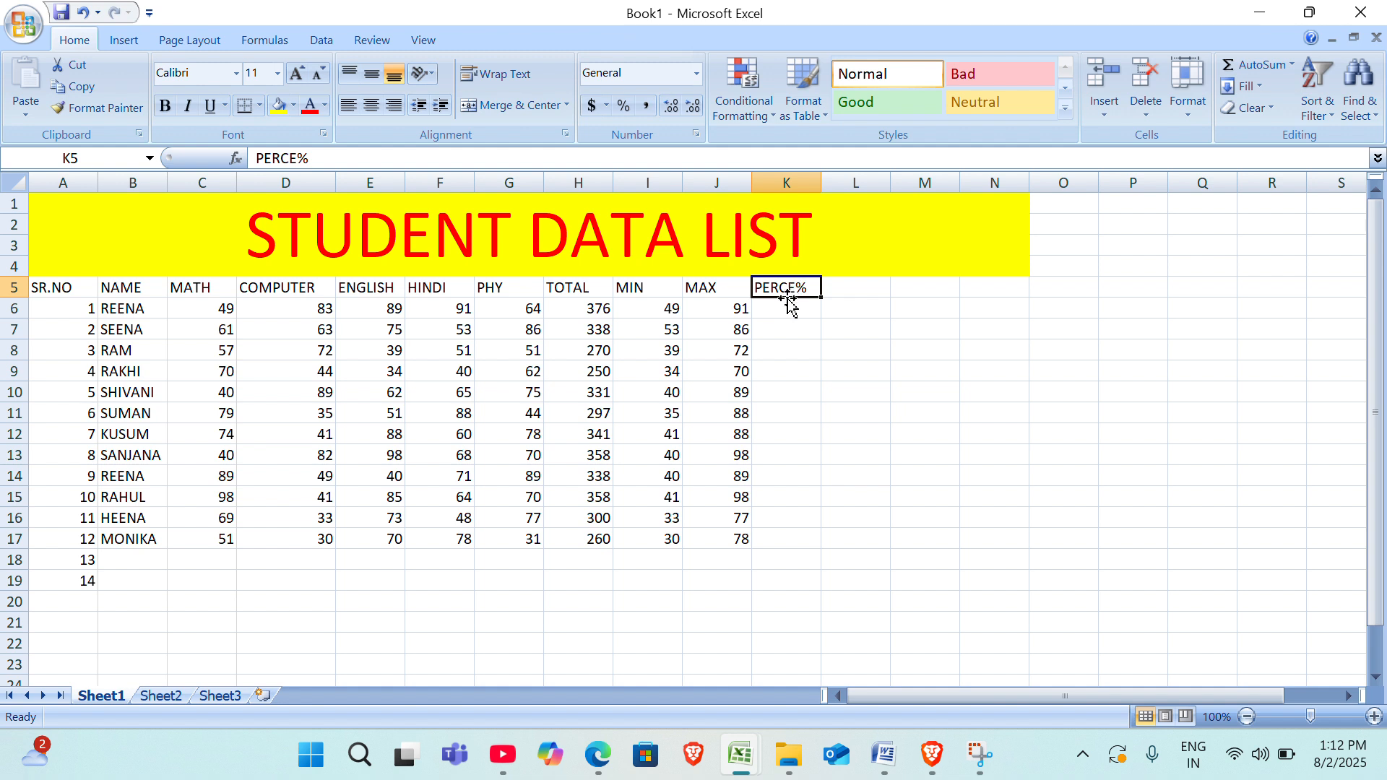
Enter the formula =H6/500*100 in K6 to calculate the first student's percentage.
left_click(786, 309)
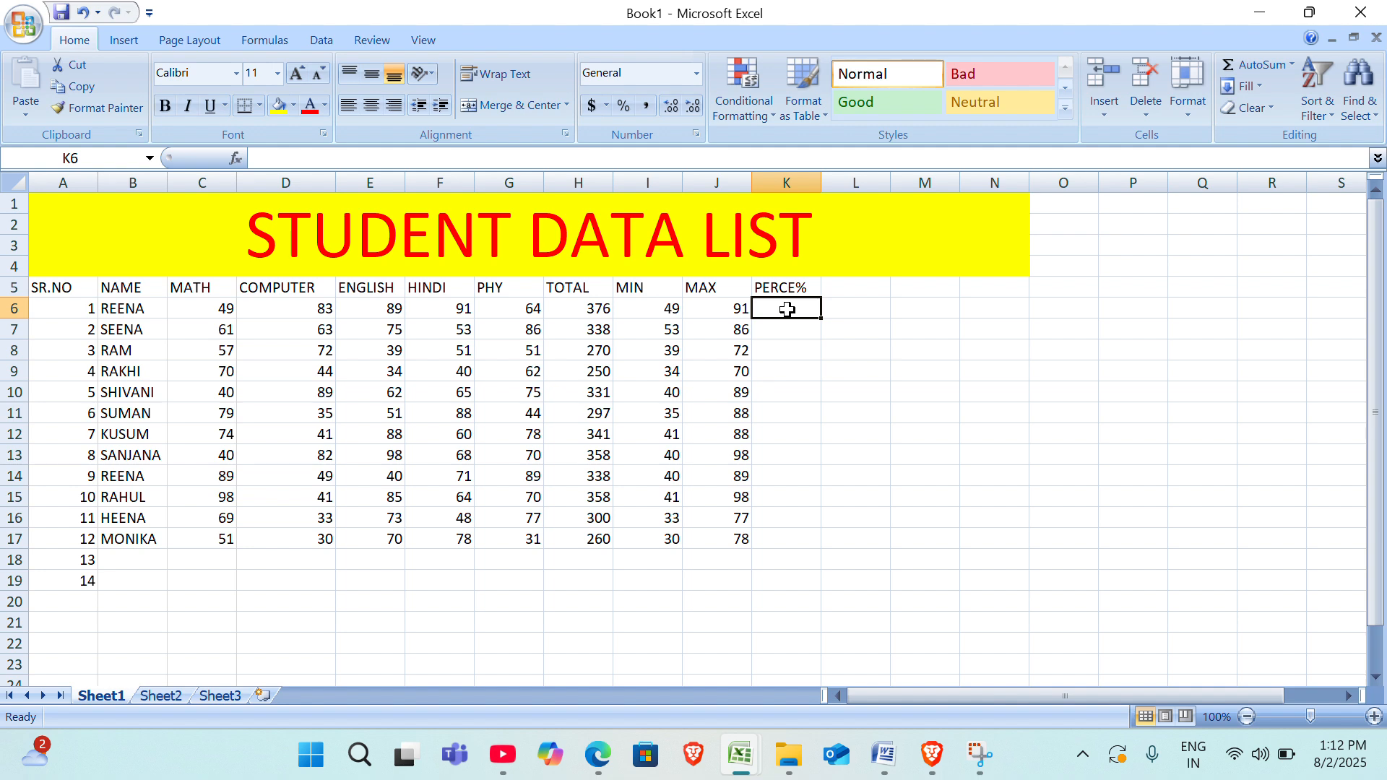
type("=")
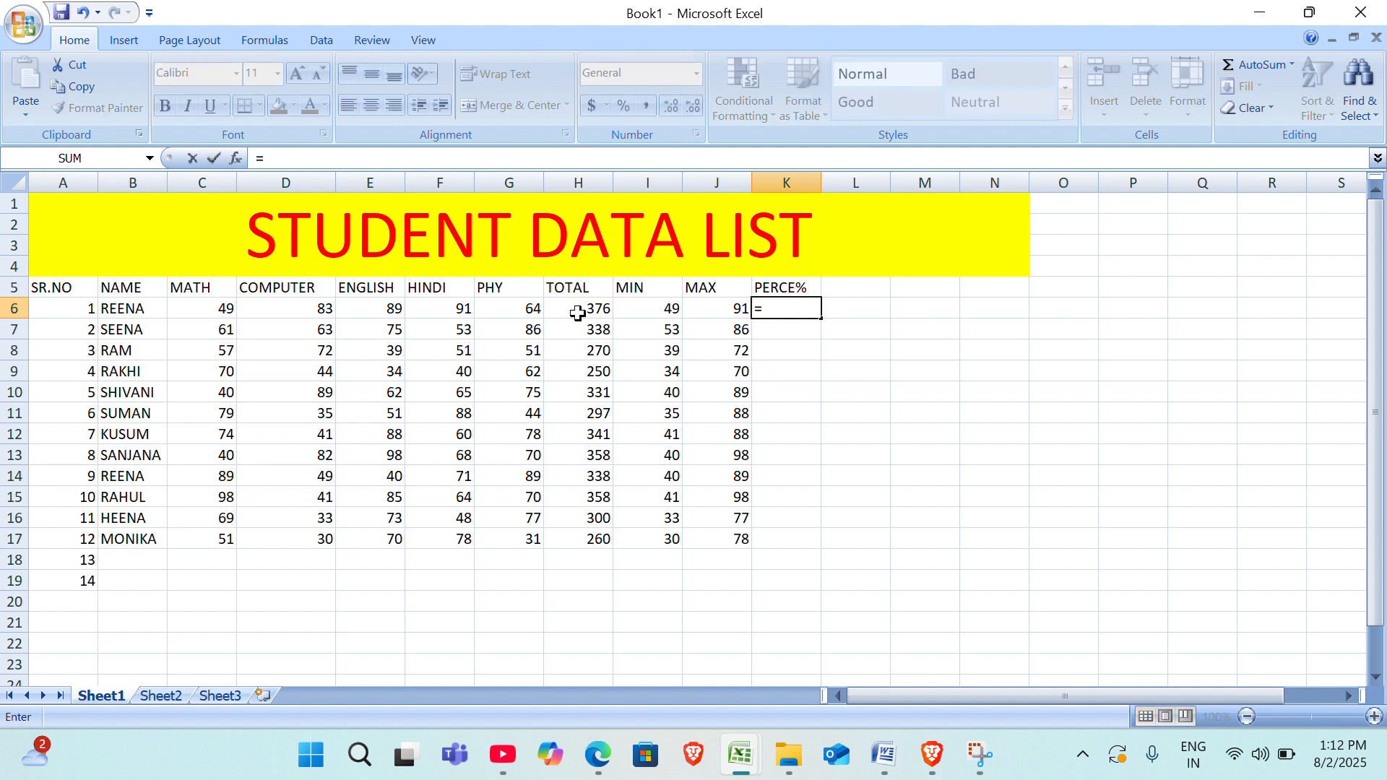
left_click(578, 314)
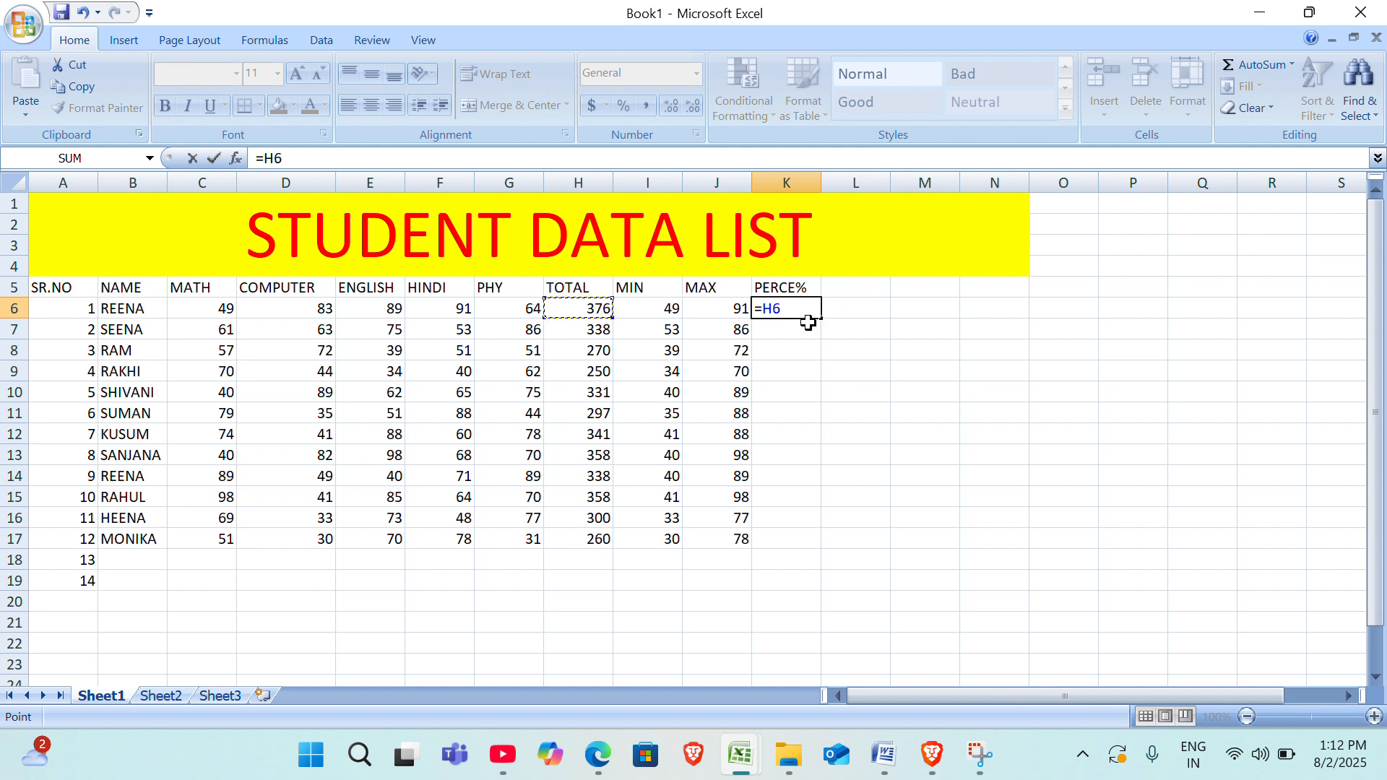
type("/5")
type("000")
key("BackSpace")
type("*100")
key("Return")
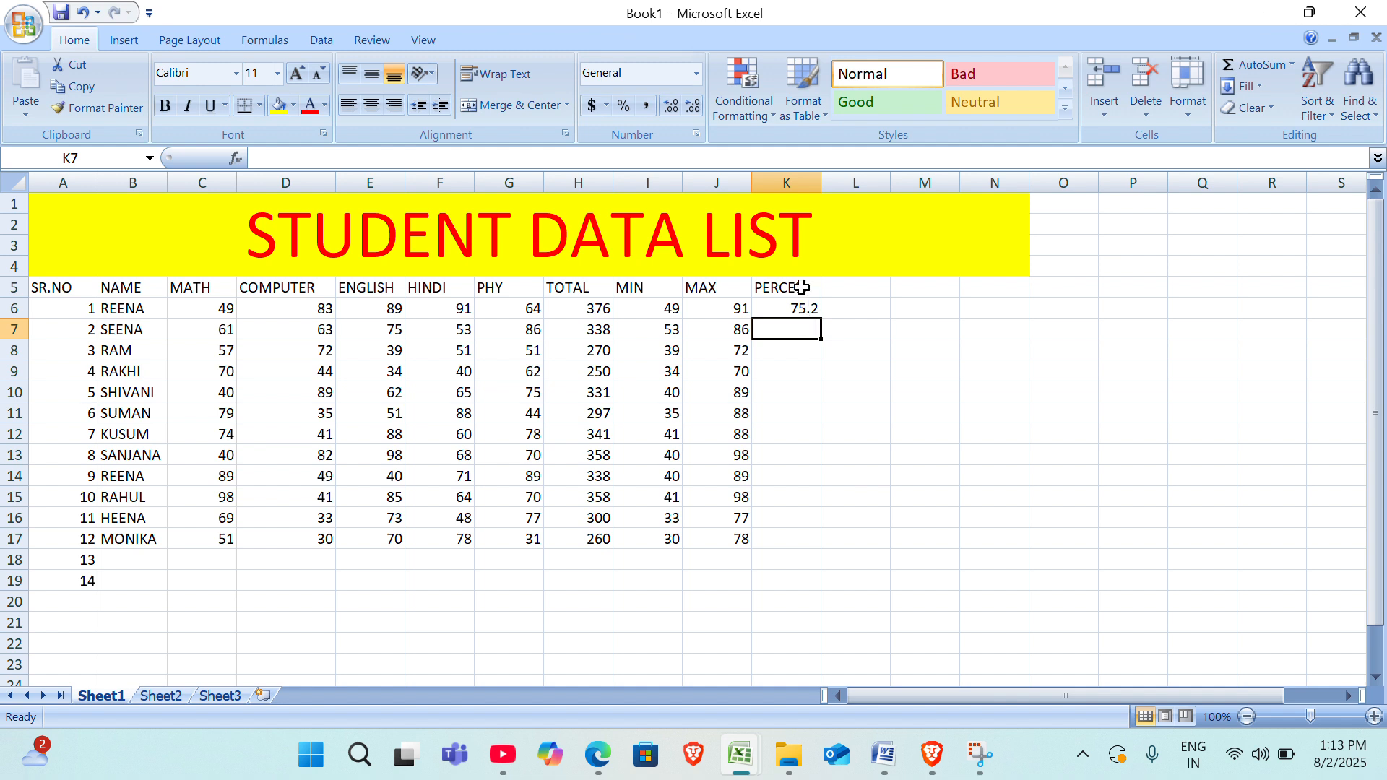
left_click(802, 307)
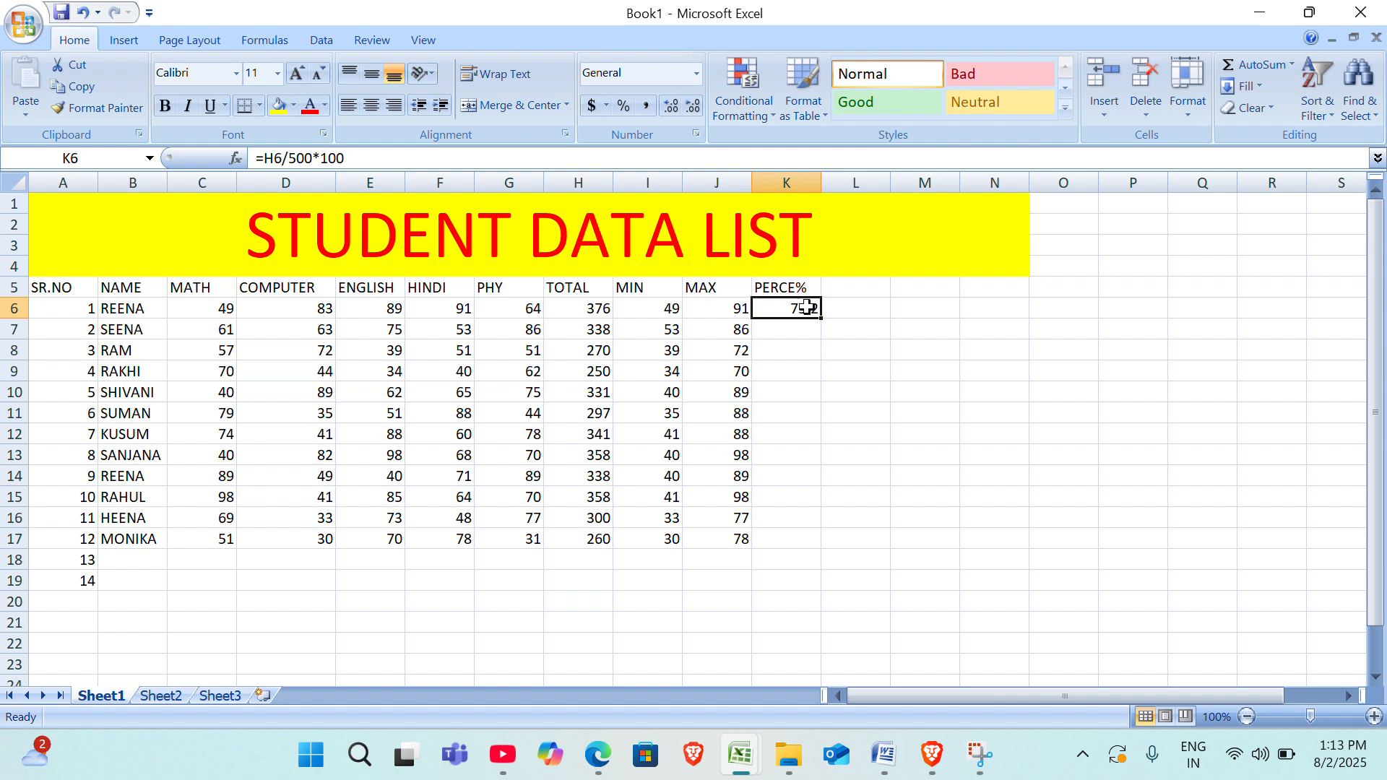
Enter the formula =H7/500*100 in K7 for the second student's percentage.
left_click(793, 329)
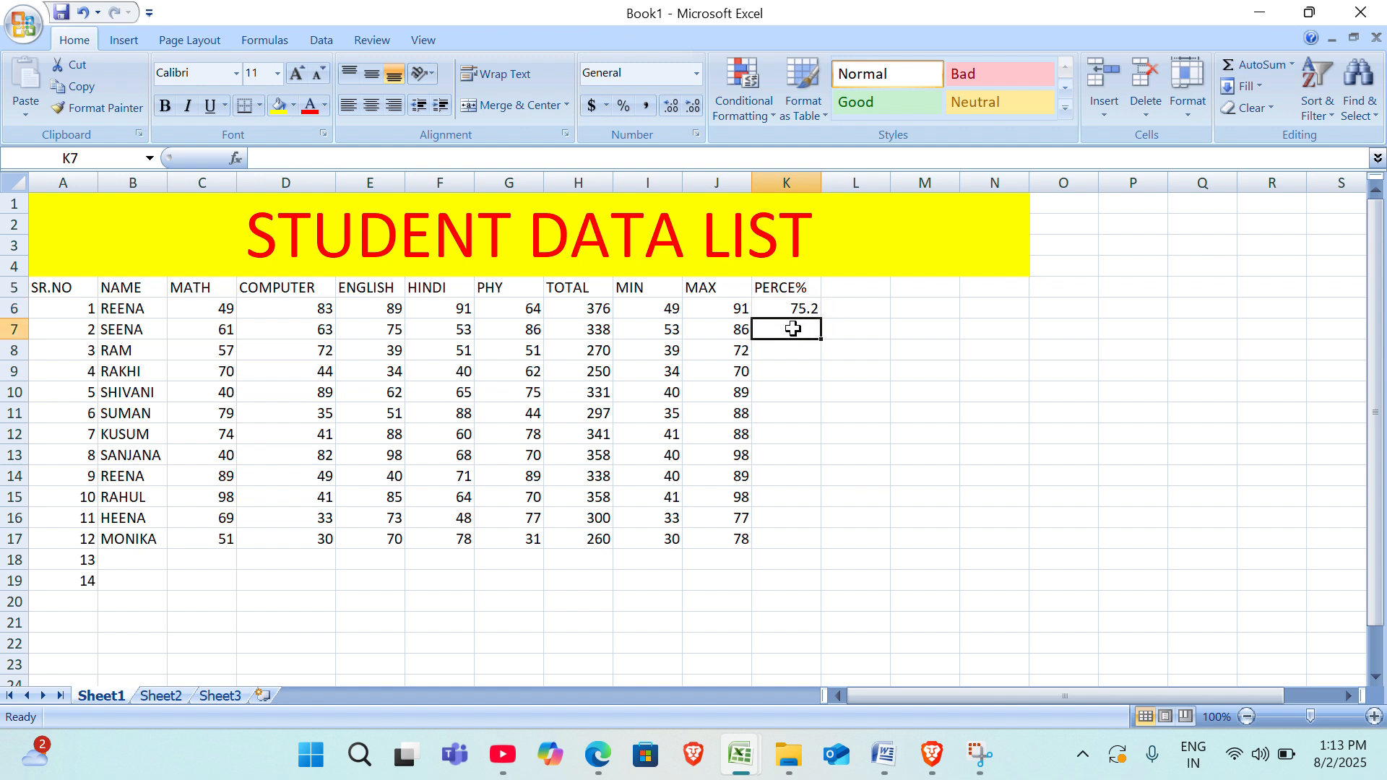
type("=")
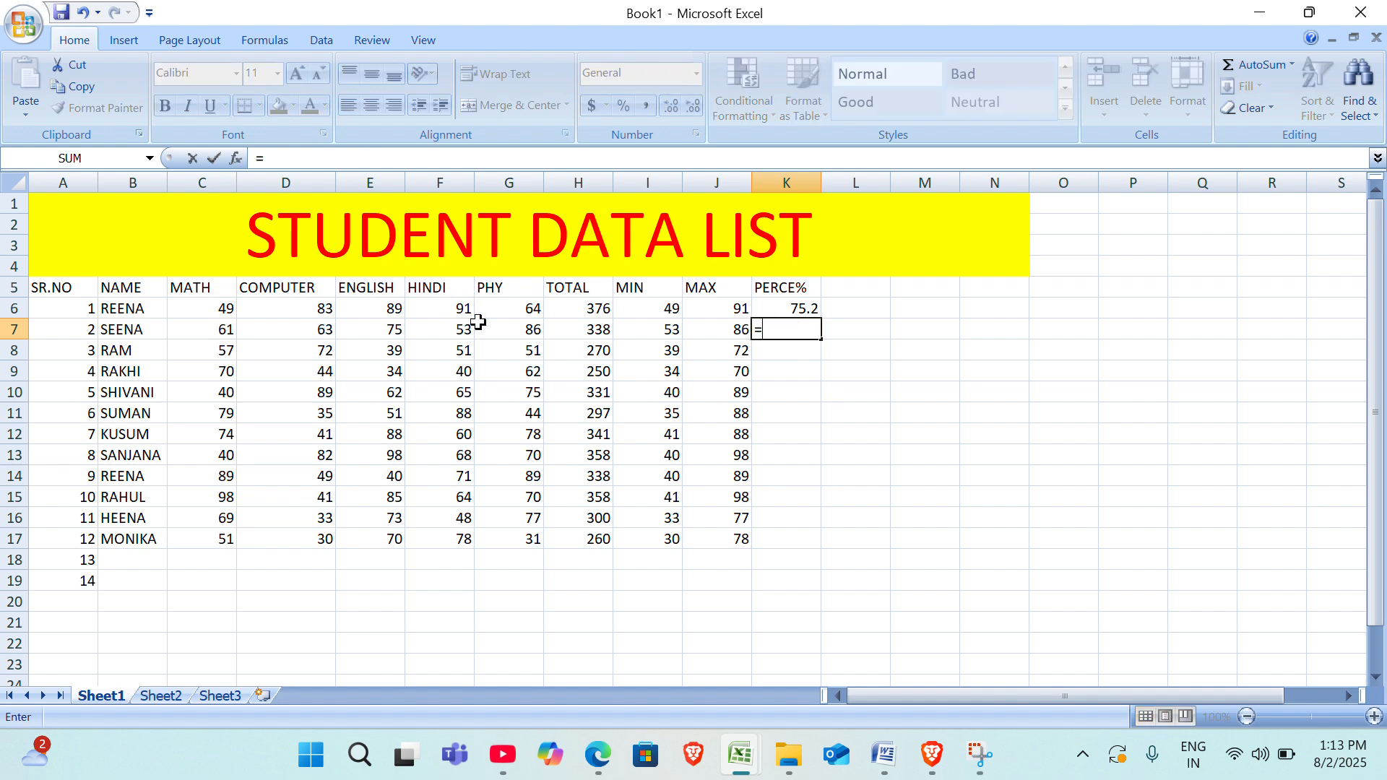
left_click(598, 333)
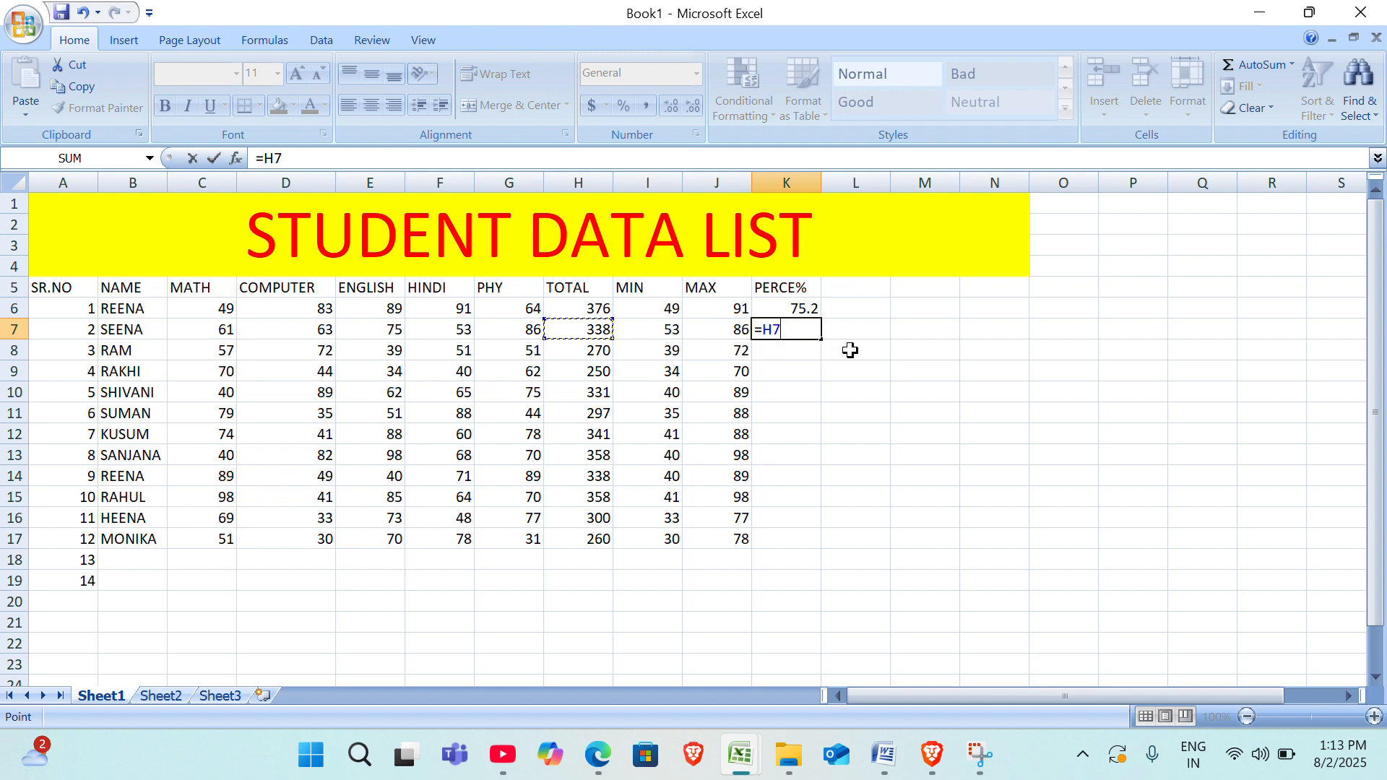
type("/500")
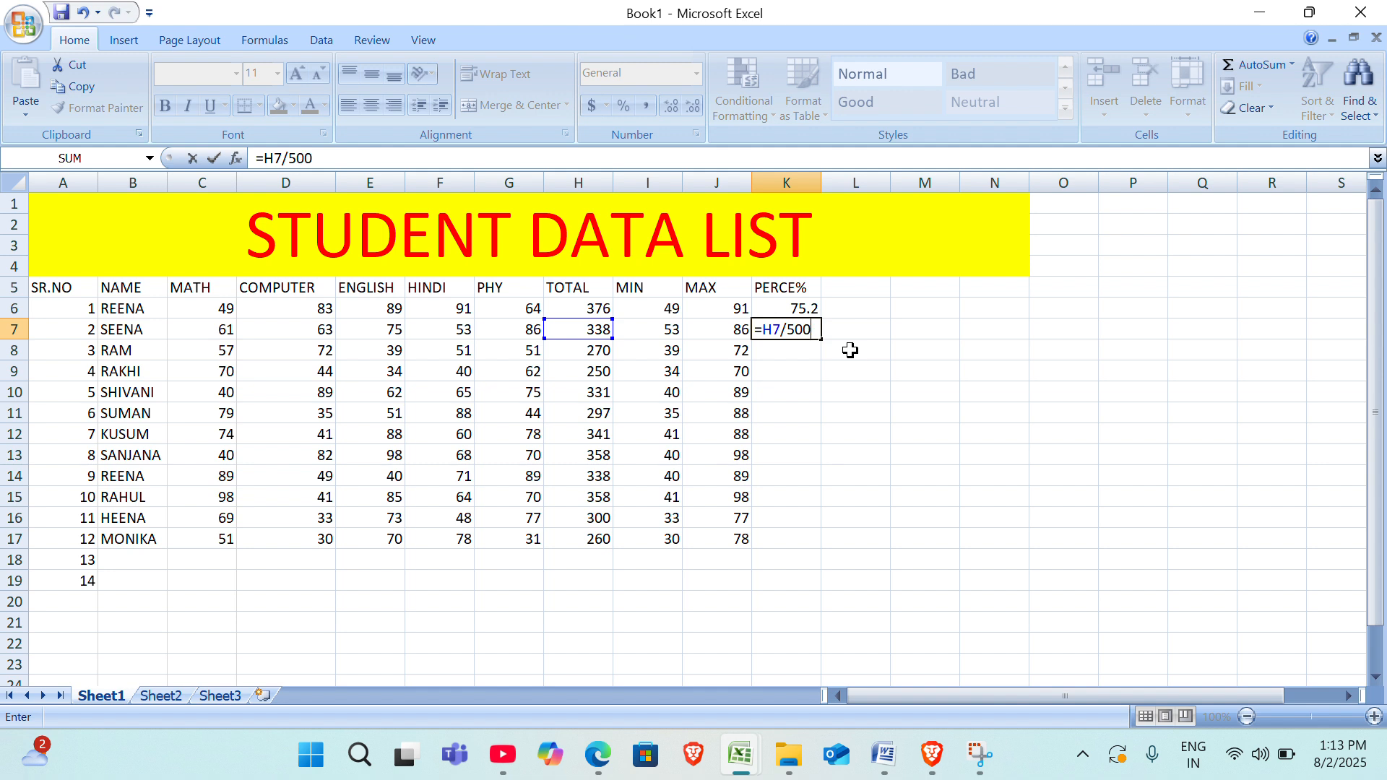
type("*100")
key("Return")
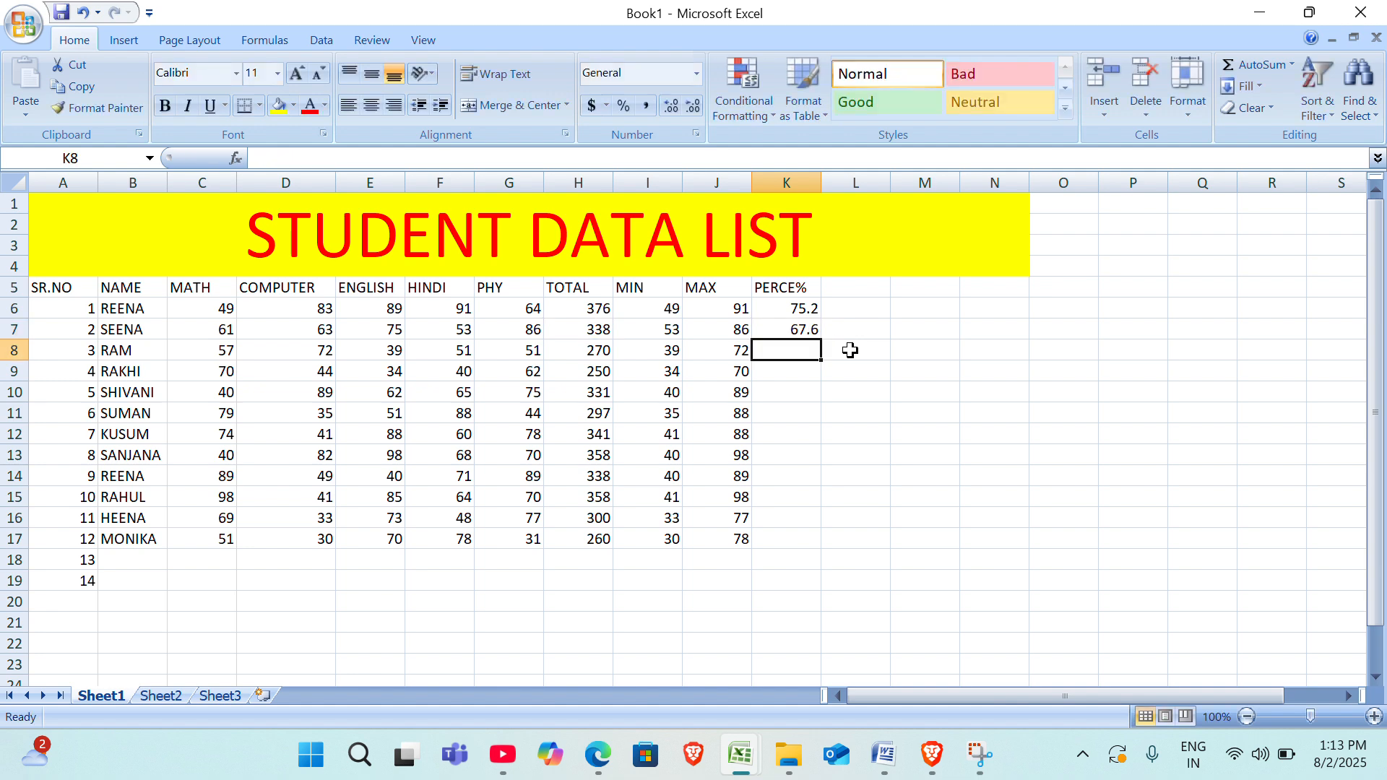
Fill the percentage formula from K7 down to K17.
left_click(802, 331)
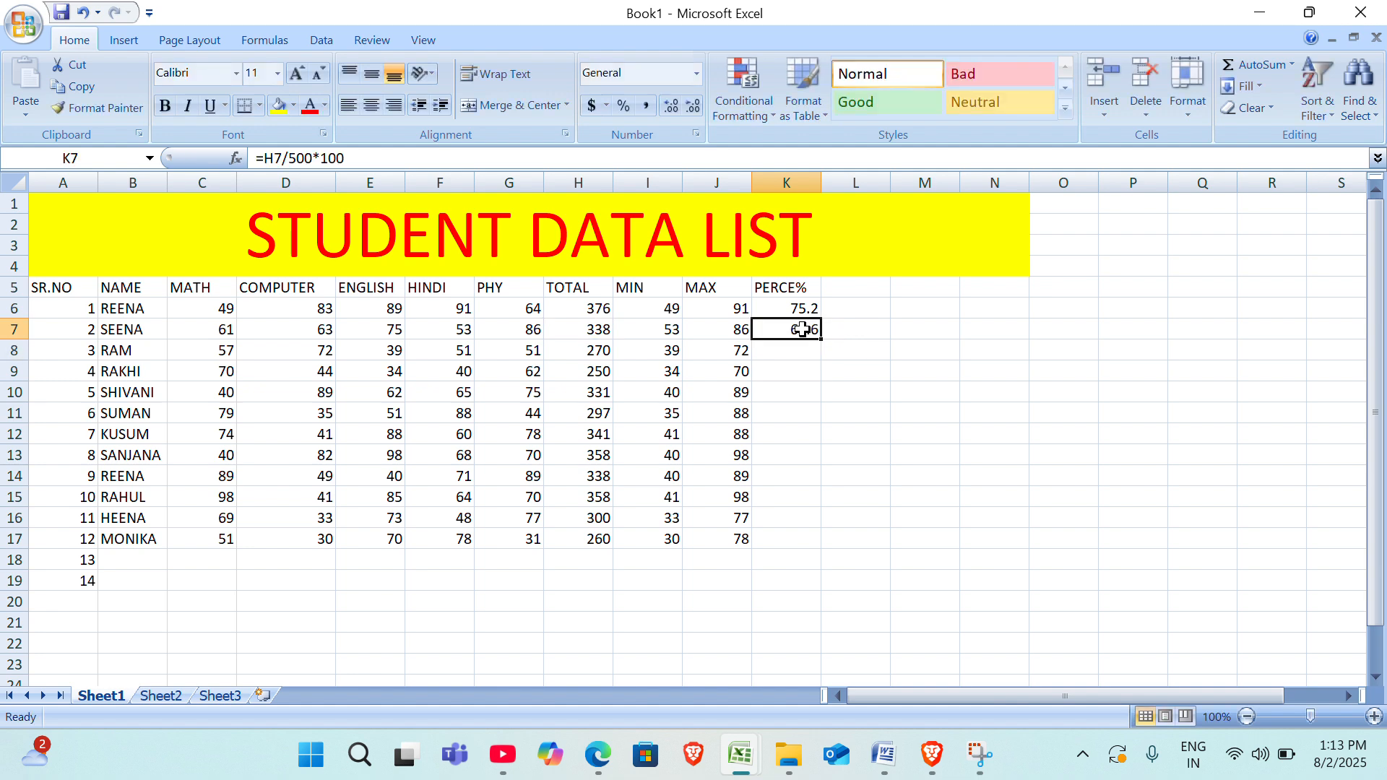
double_click(824, 345)
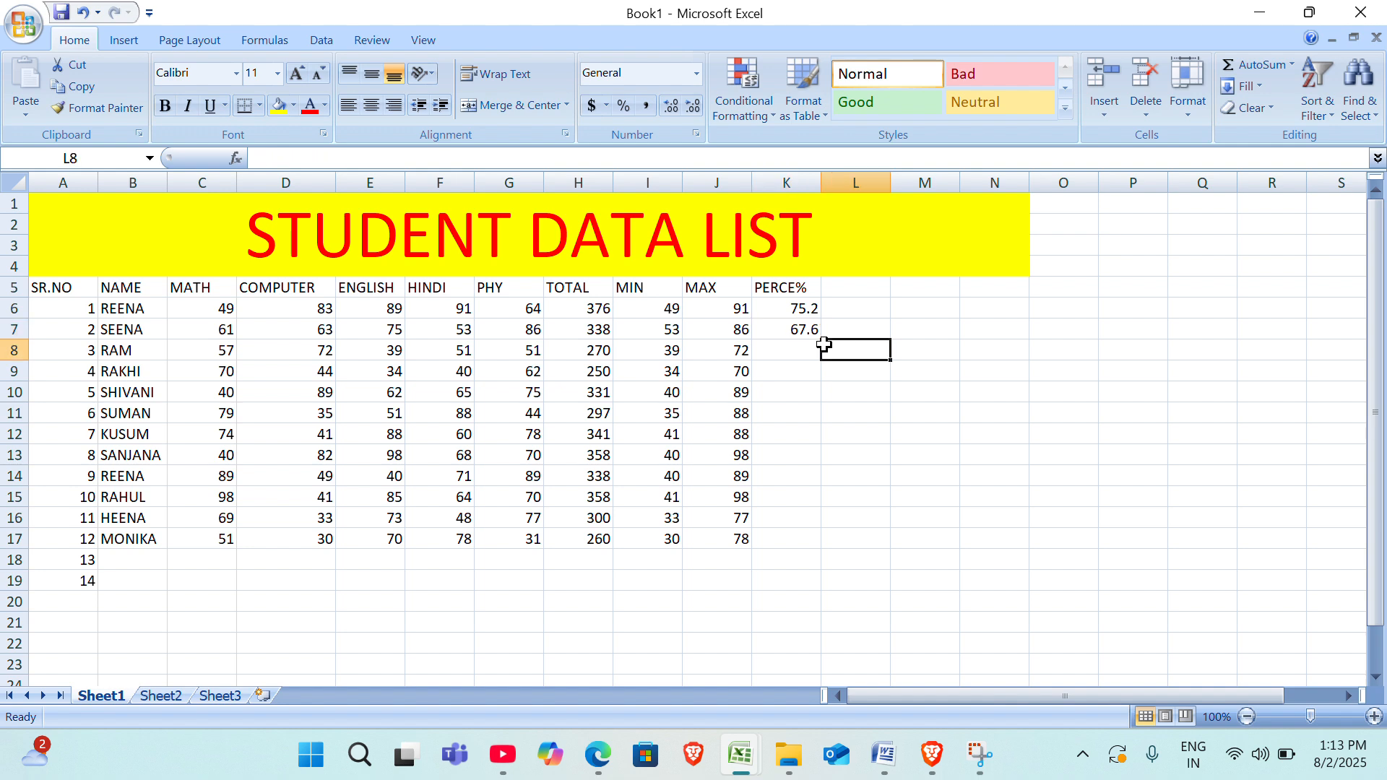
left_click(796, 327)
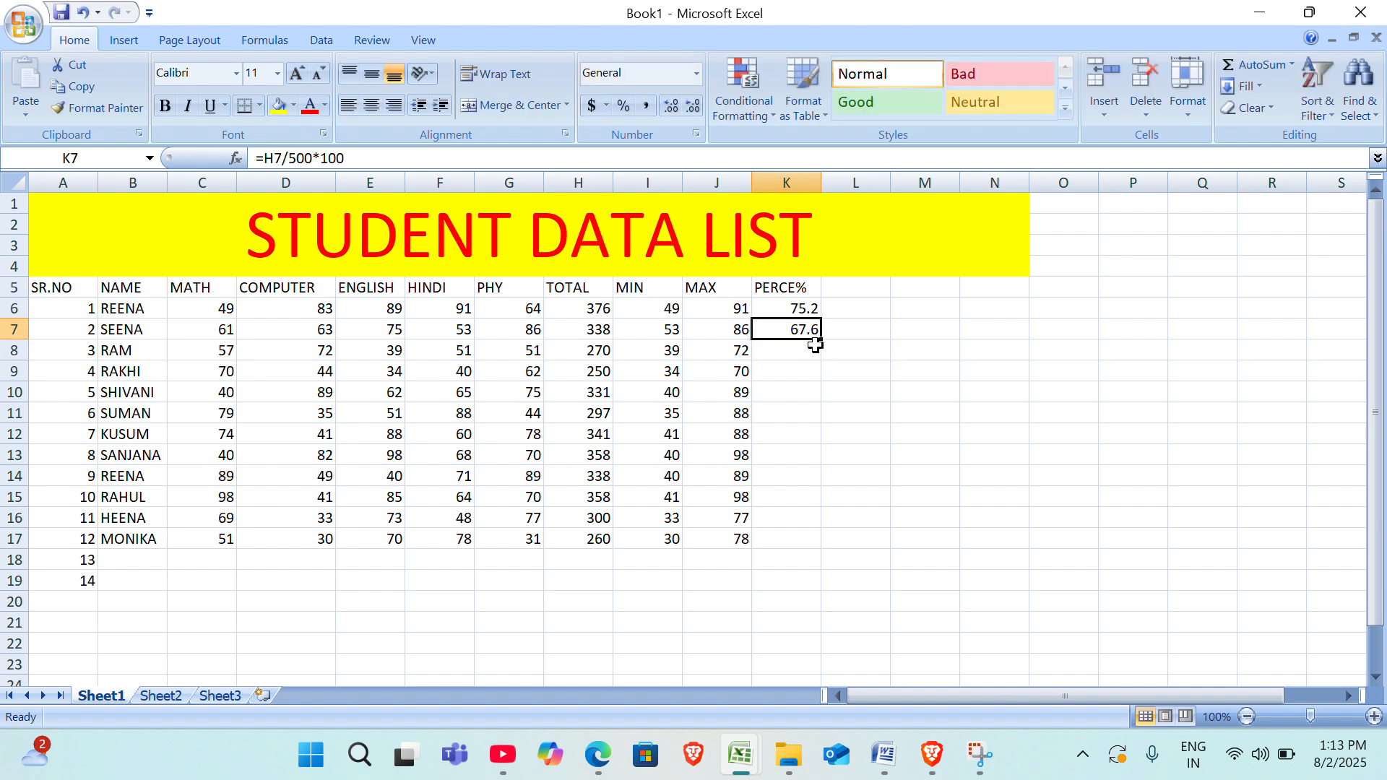
double_click(820, 343)
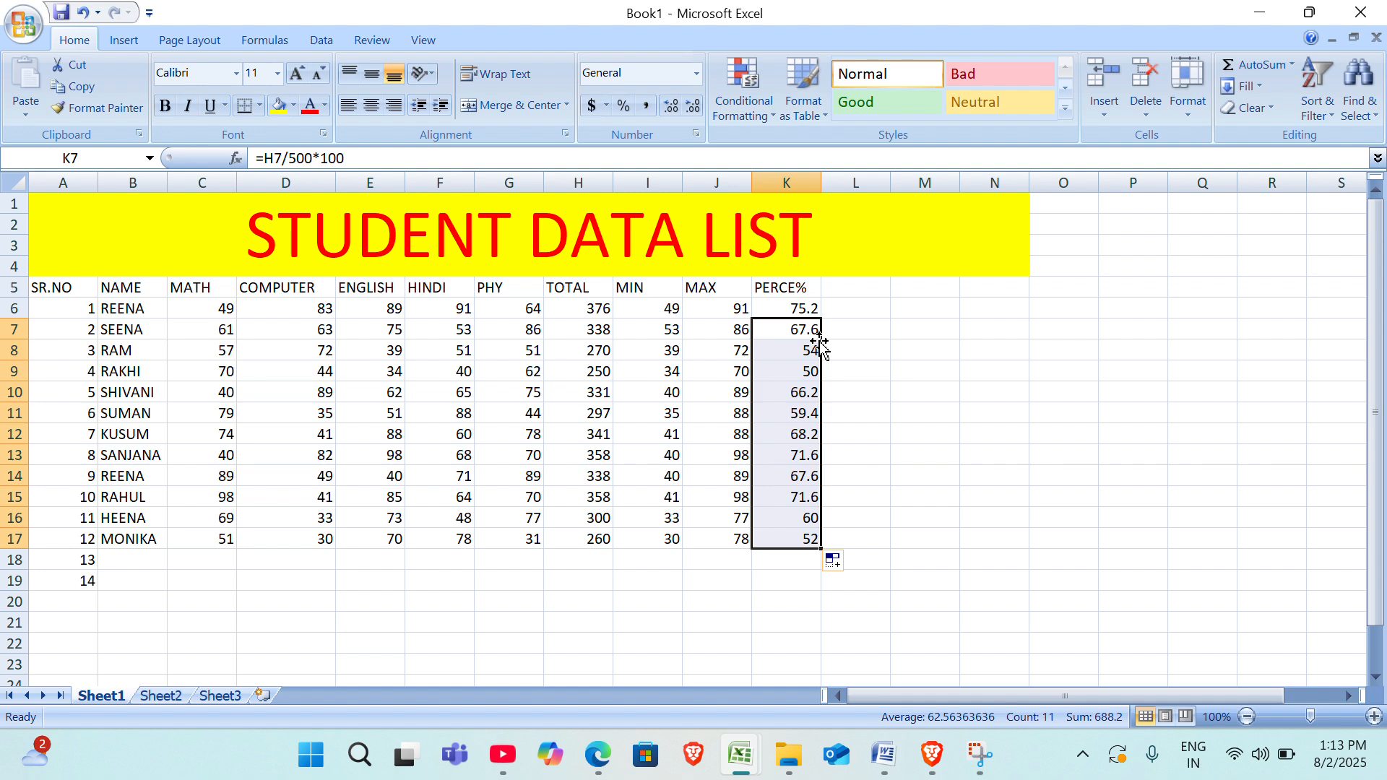
Enter the heading PASS/FAIL in L5, beside the PERCE% heading.
left_click(850, 318)
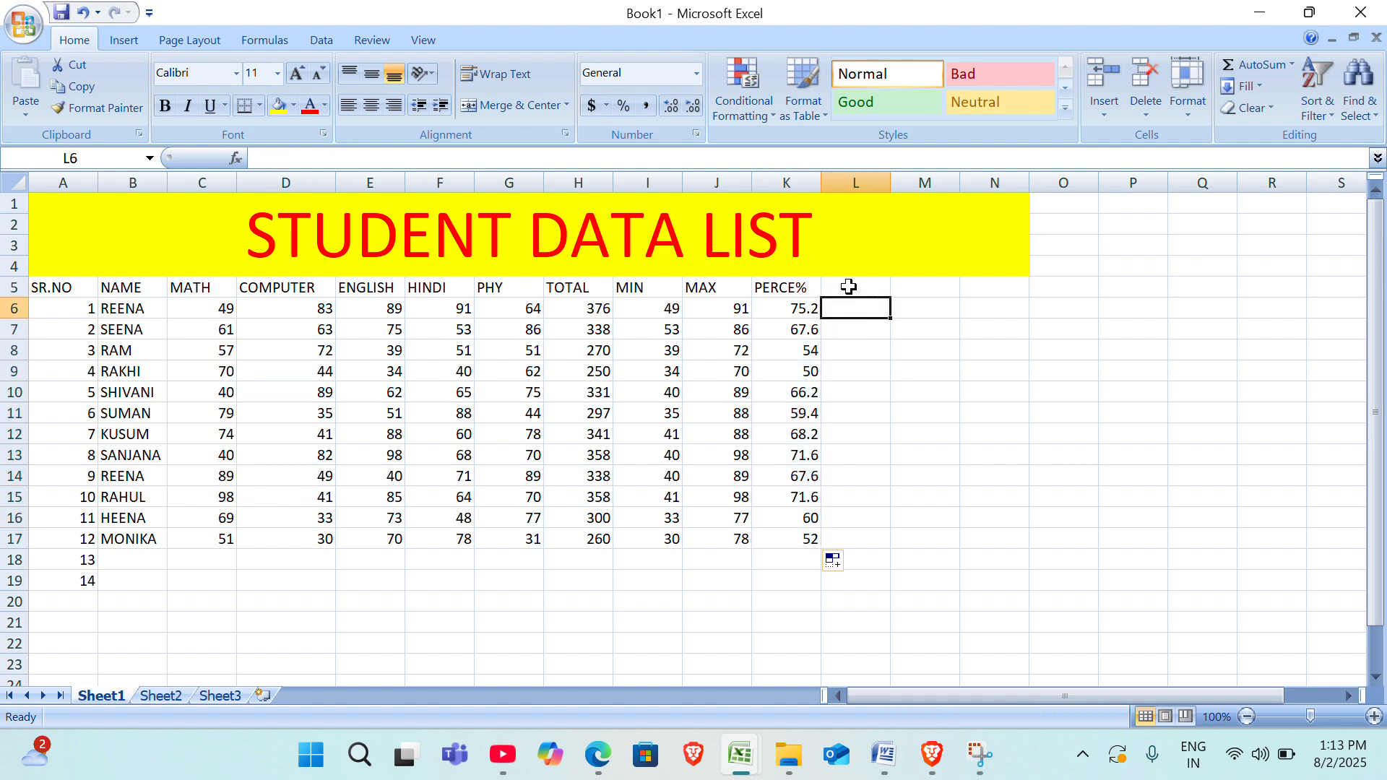
left_click(847, 286)
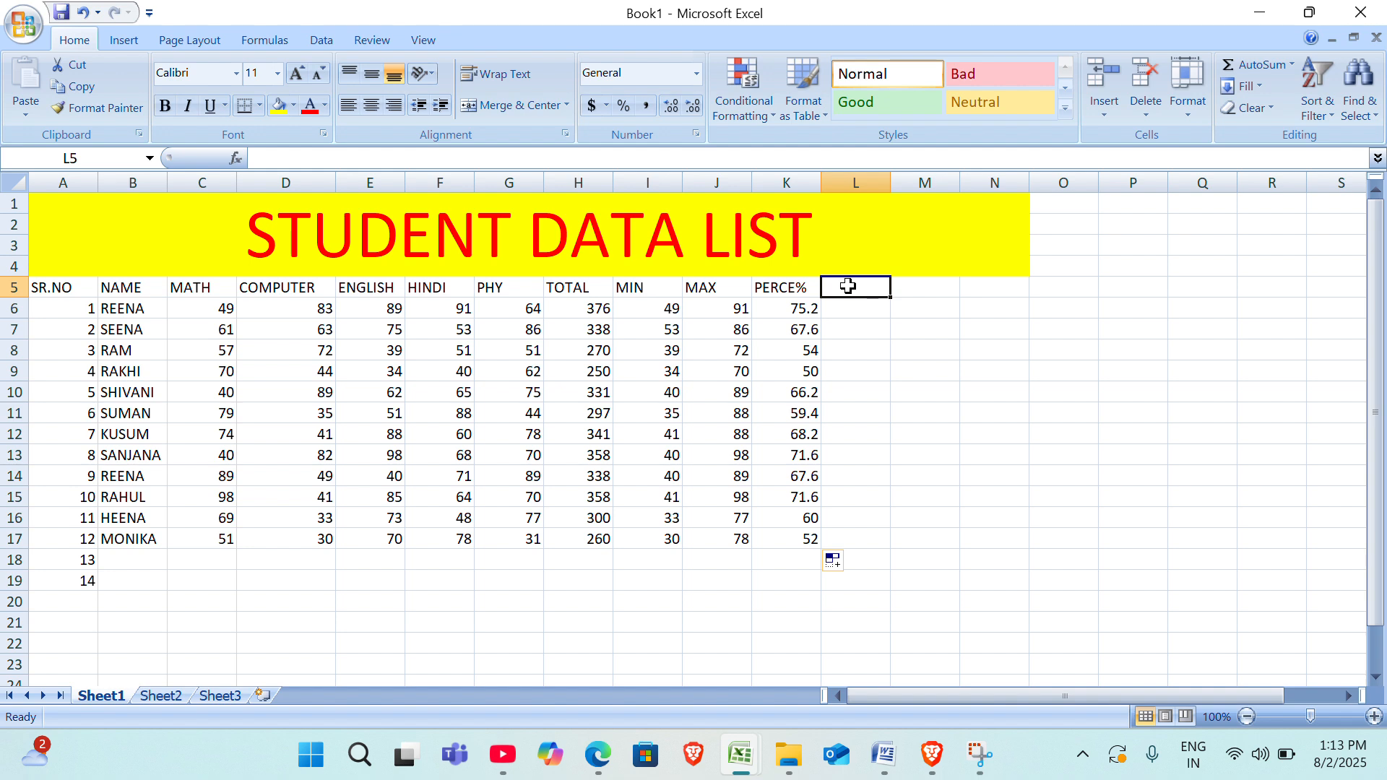
type("PASS")
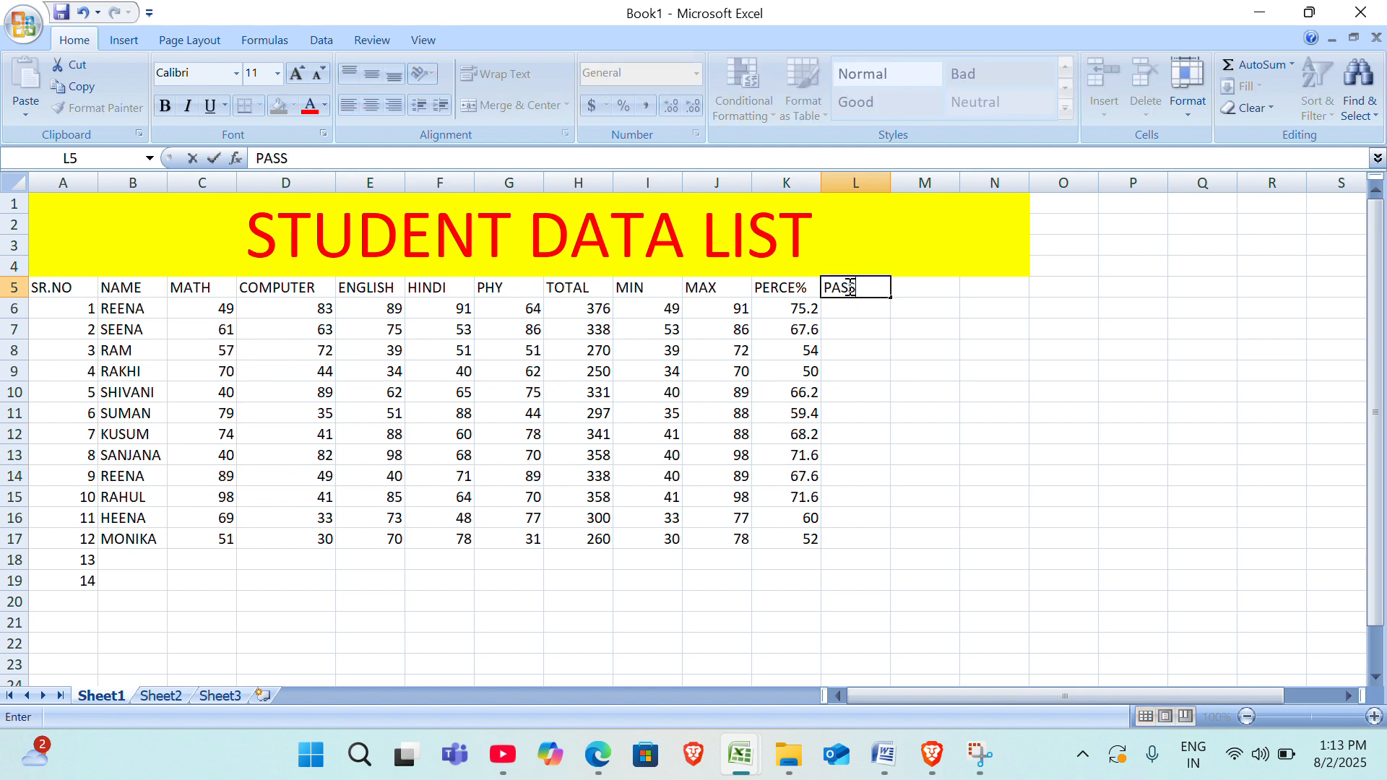
type("/FAIL")
key("Return")
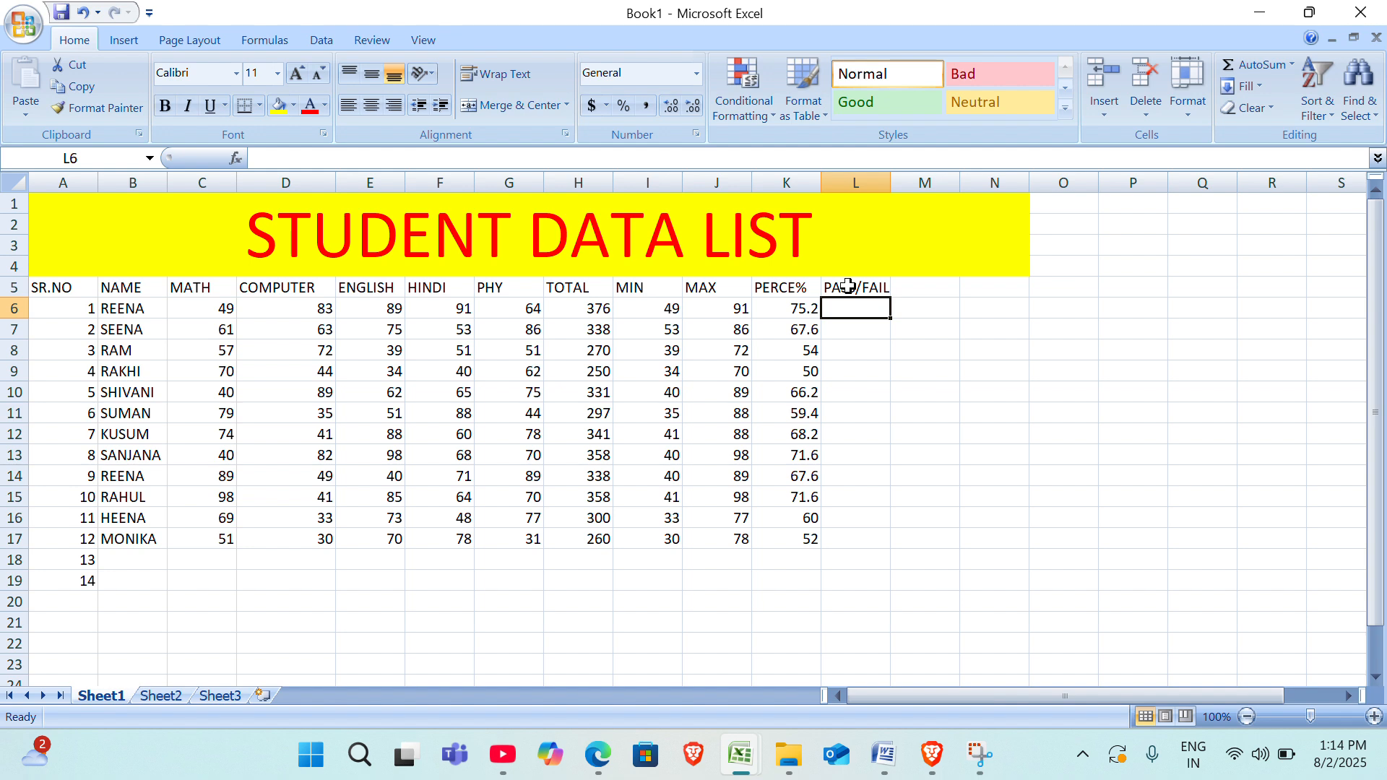
Enter the formula =IF(H6>=300,"PASS","FAIL") in L6 to grade the first student by total marks.
type("=")
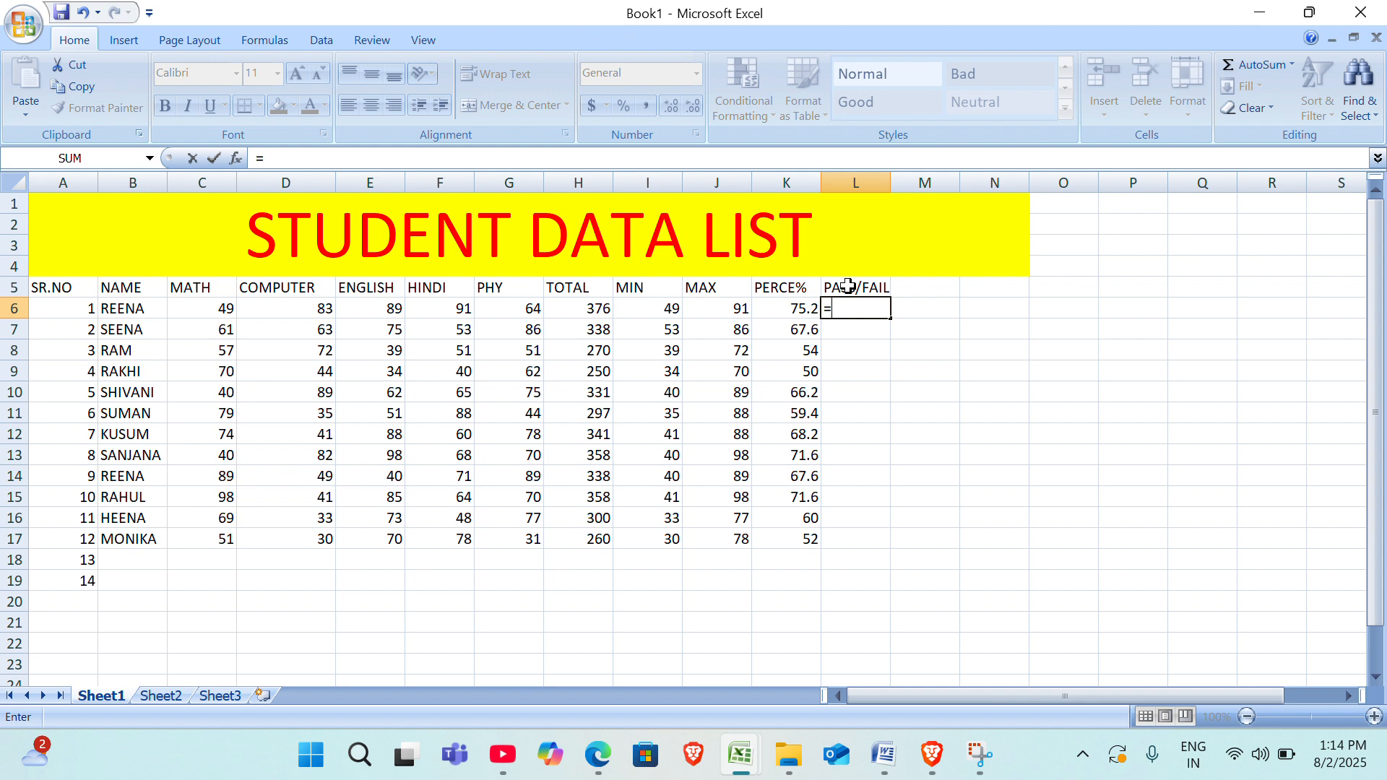
type("I")
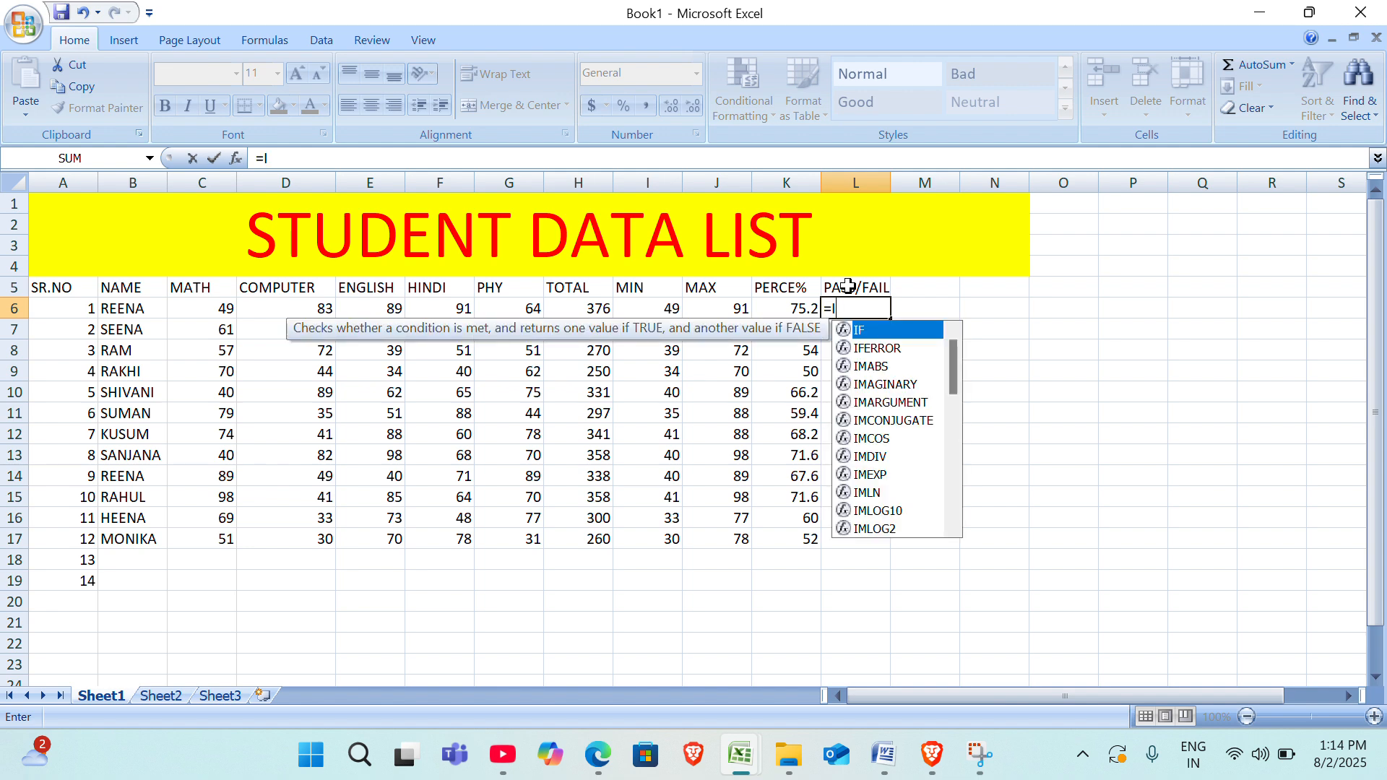
type("F")
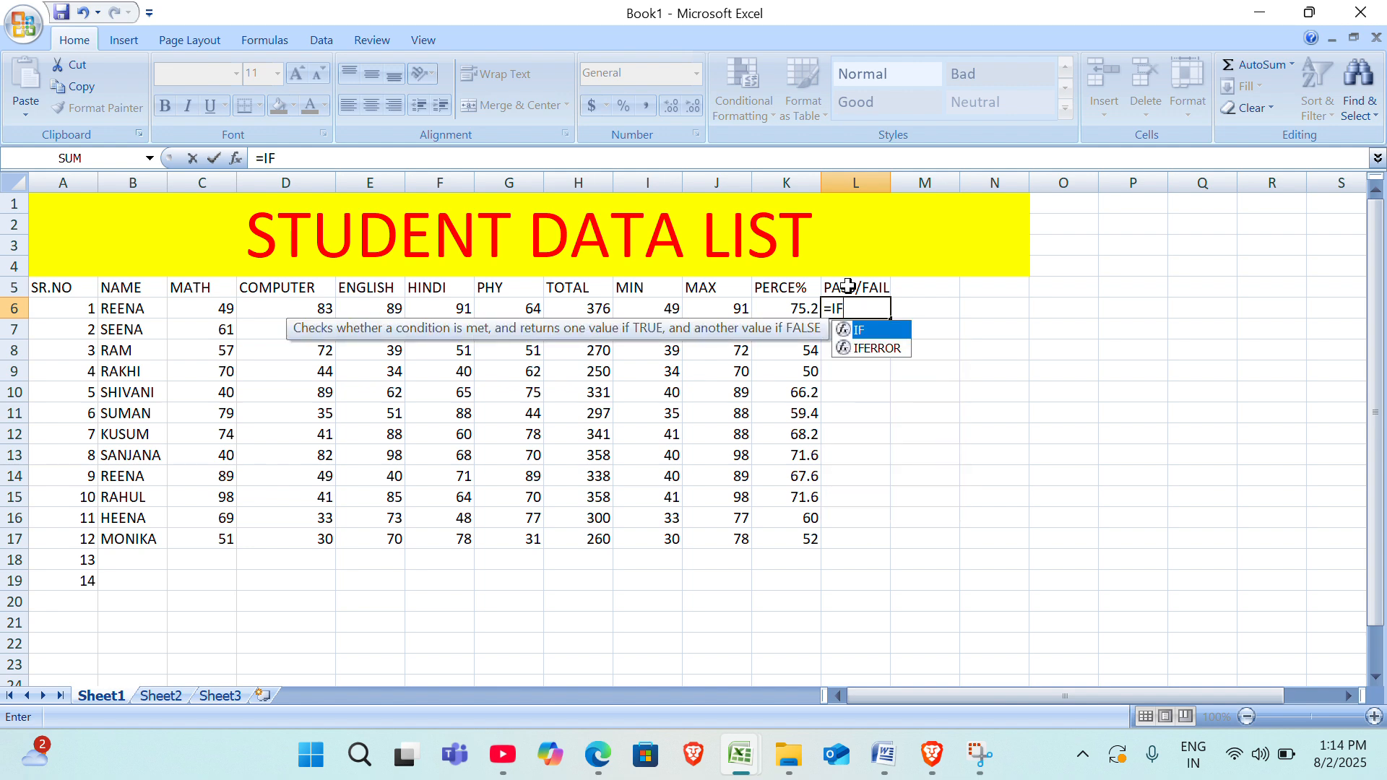
type("(")
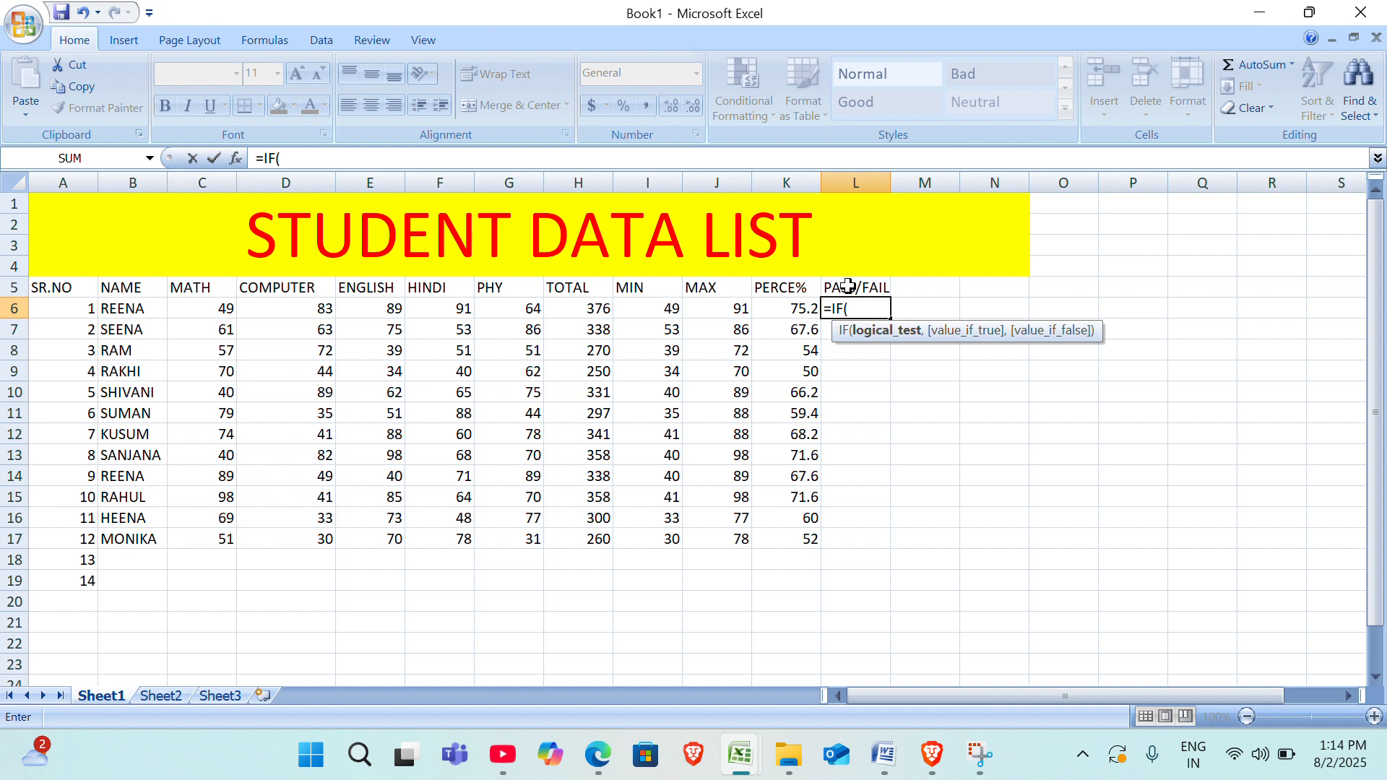
left_click(584, 309)
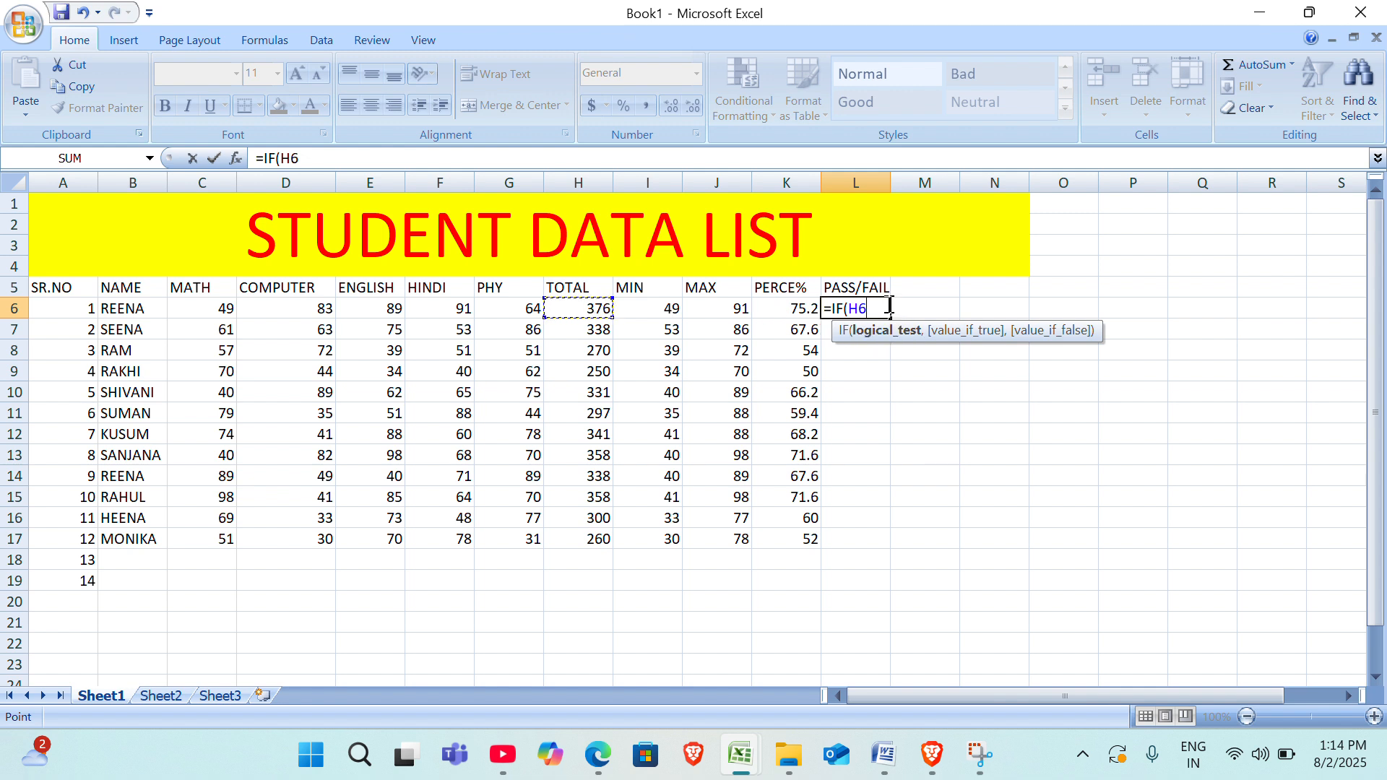
type(">=300,")
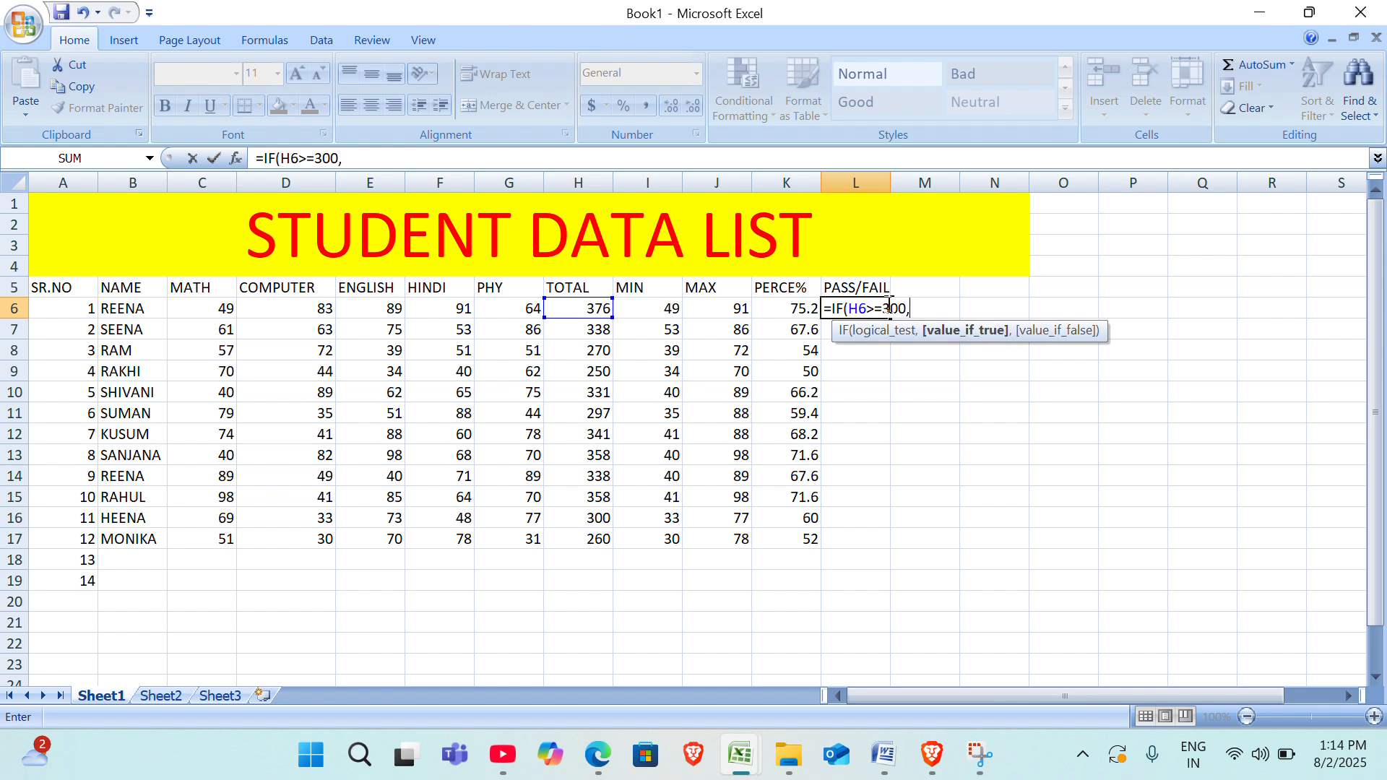
type("\"PASS\",")
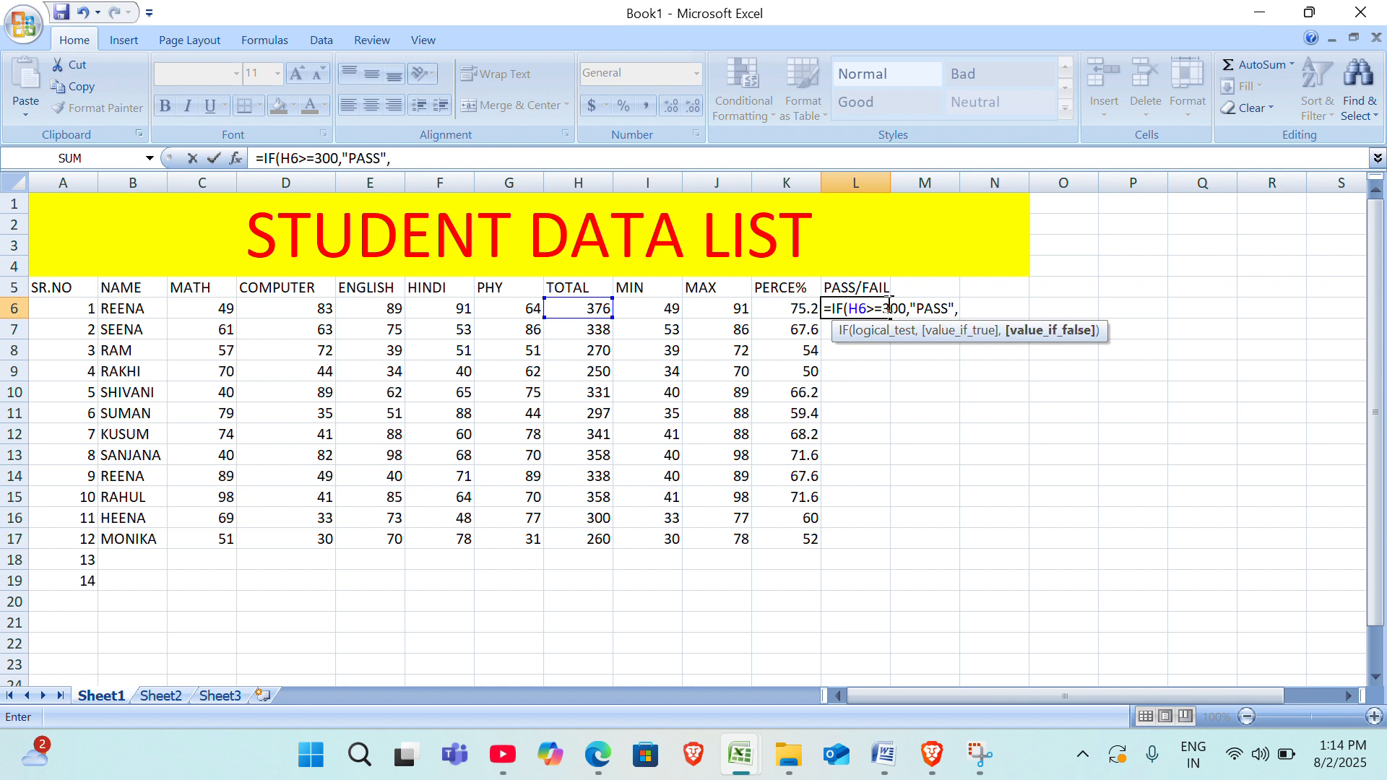
type("\"FAIL\"")
type(")")
key("Return")
Fill the pass/fail formula from L6 down to L17 and check the copied formulas in L8, L11 and L17.
left_click(886, 305)
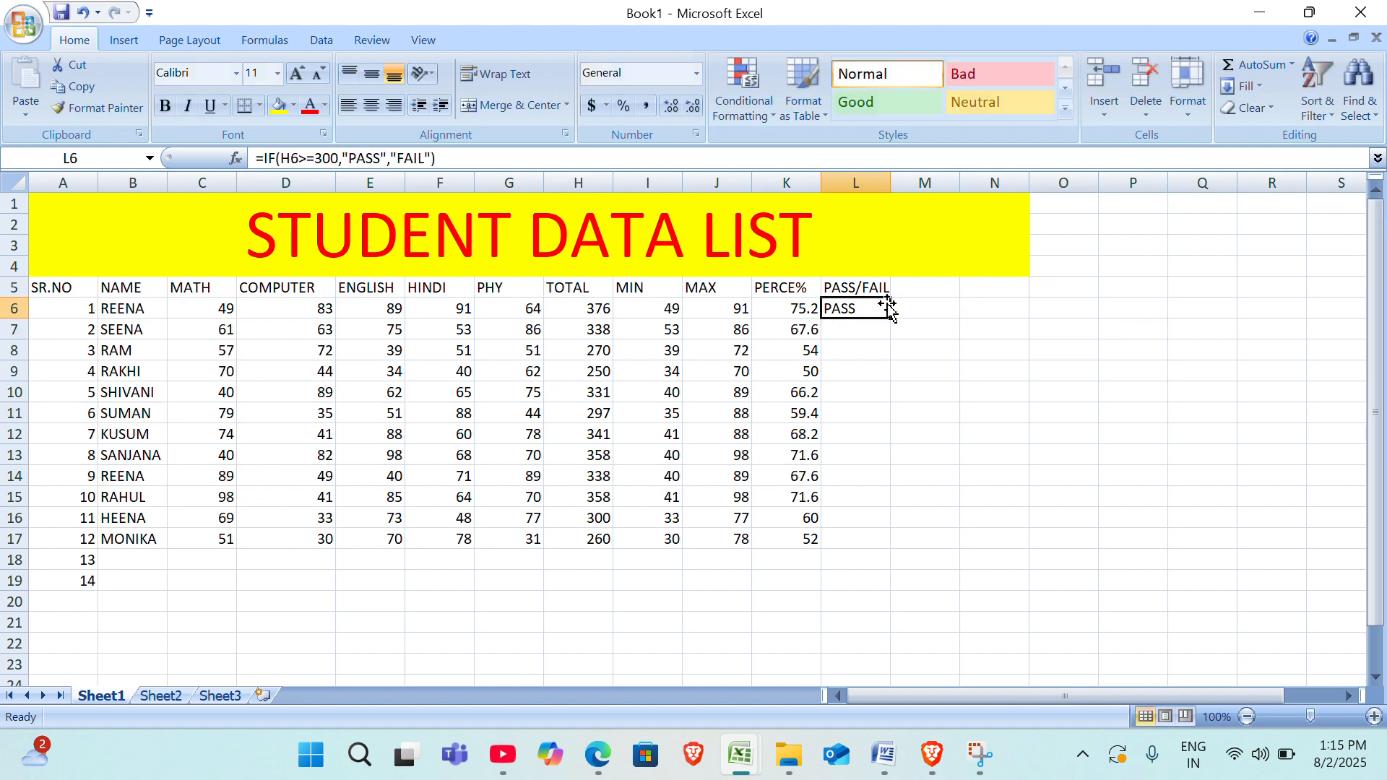
double_click(891, 319)
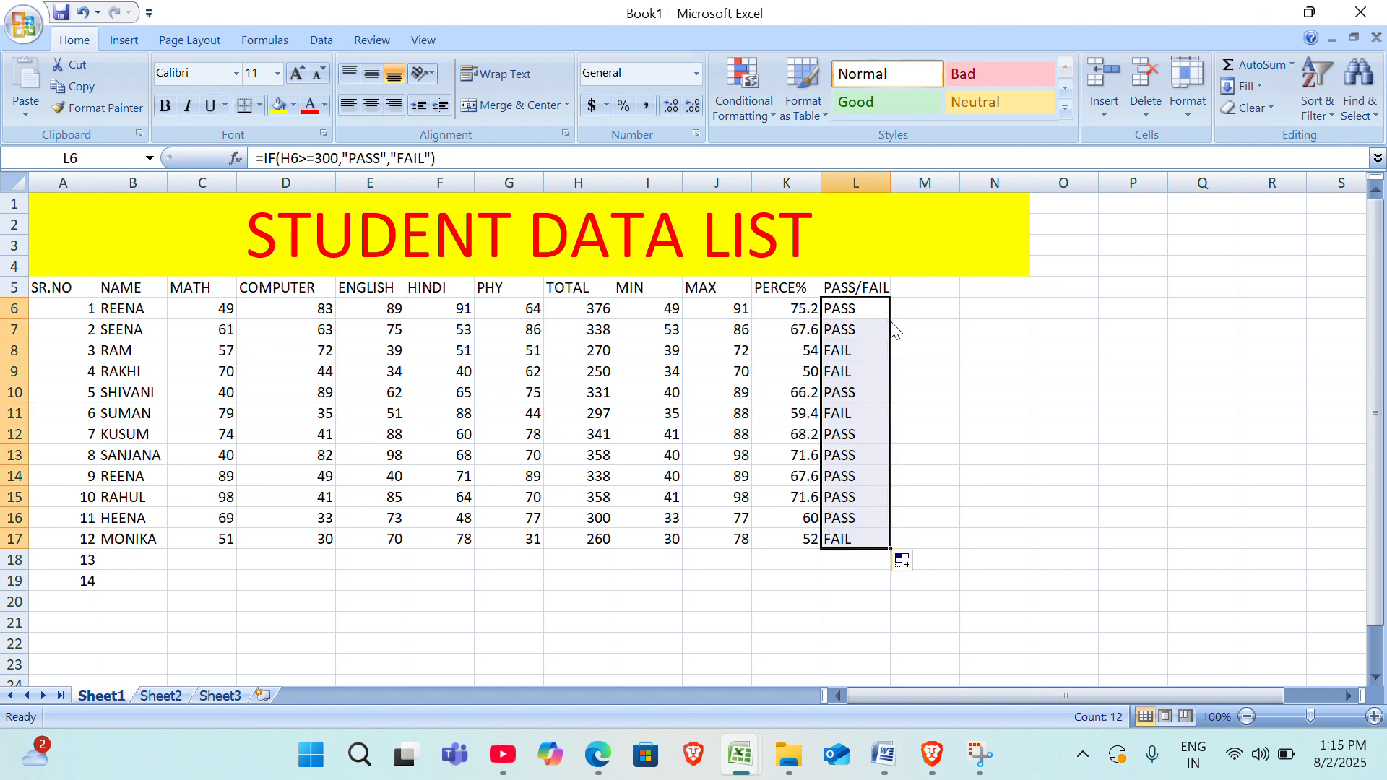
left_click(955, 403)
left_click(842, 355)
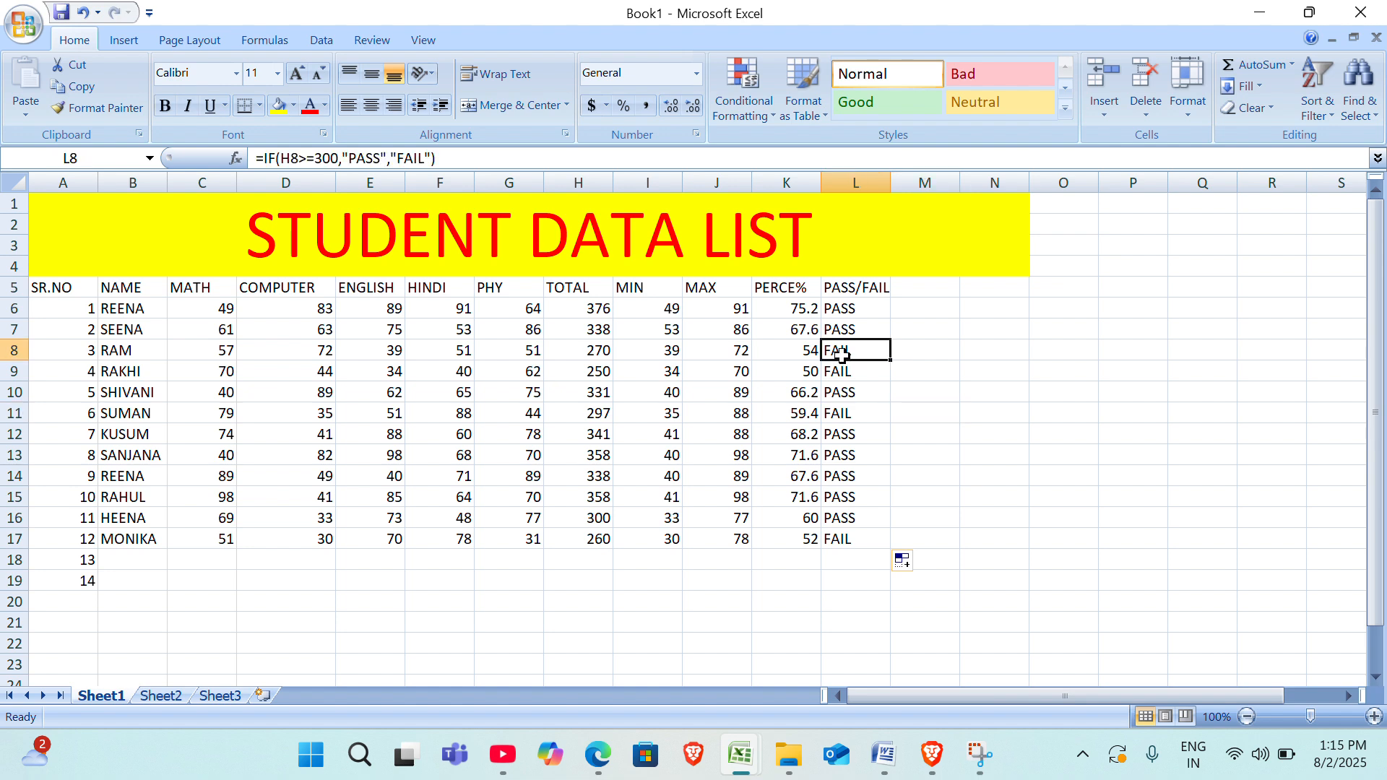
left_click(838, 417)
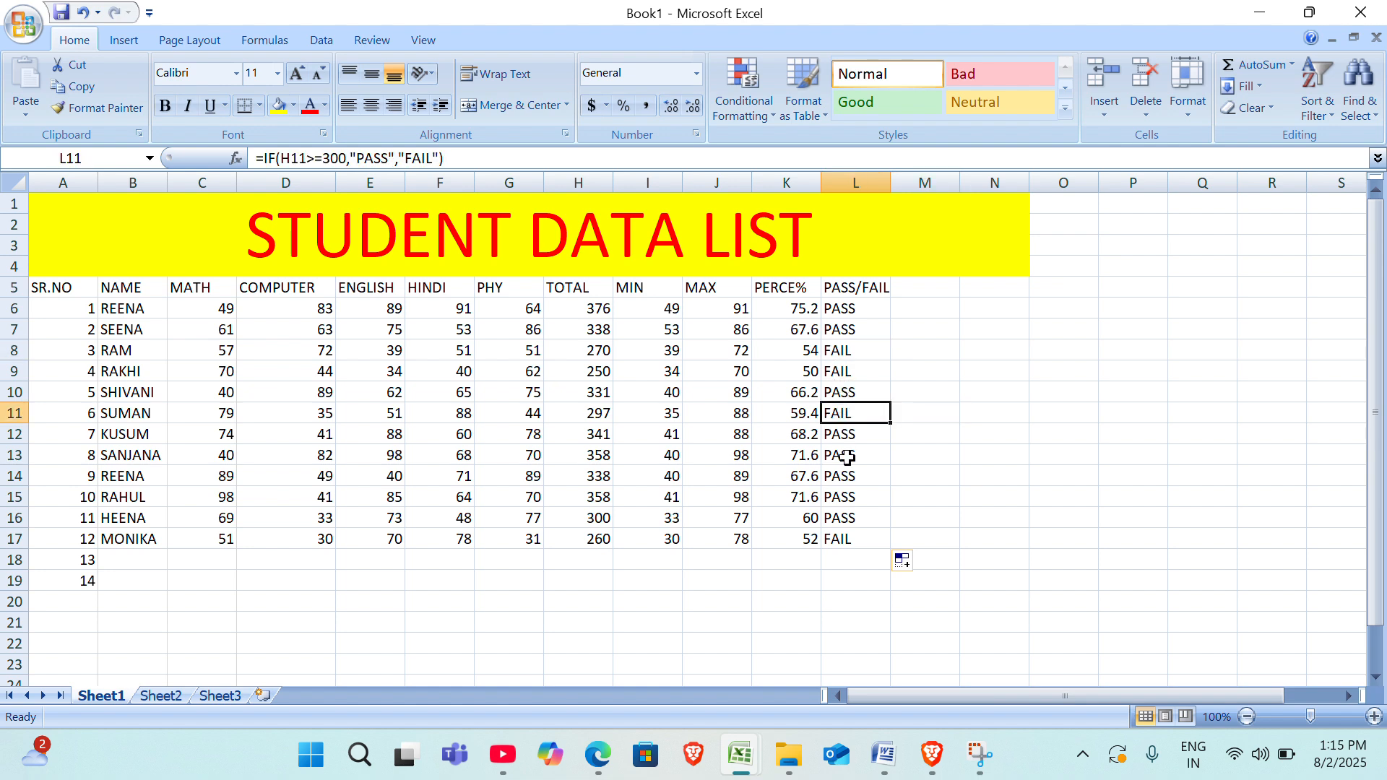
left_click(840, 534)
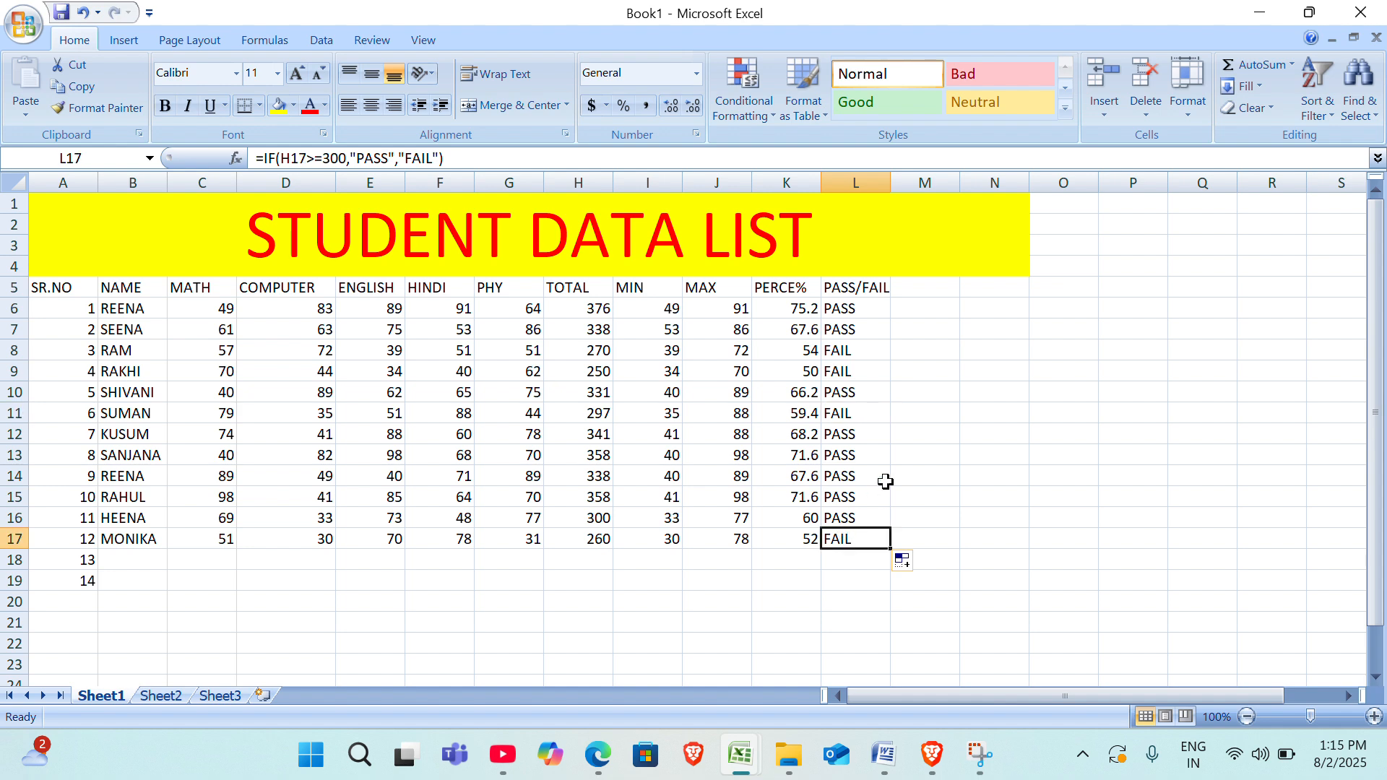
left_click(977, 389)
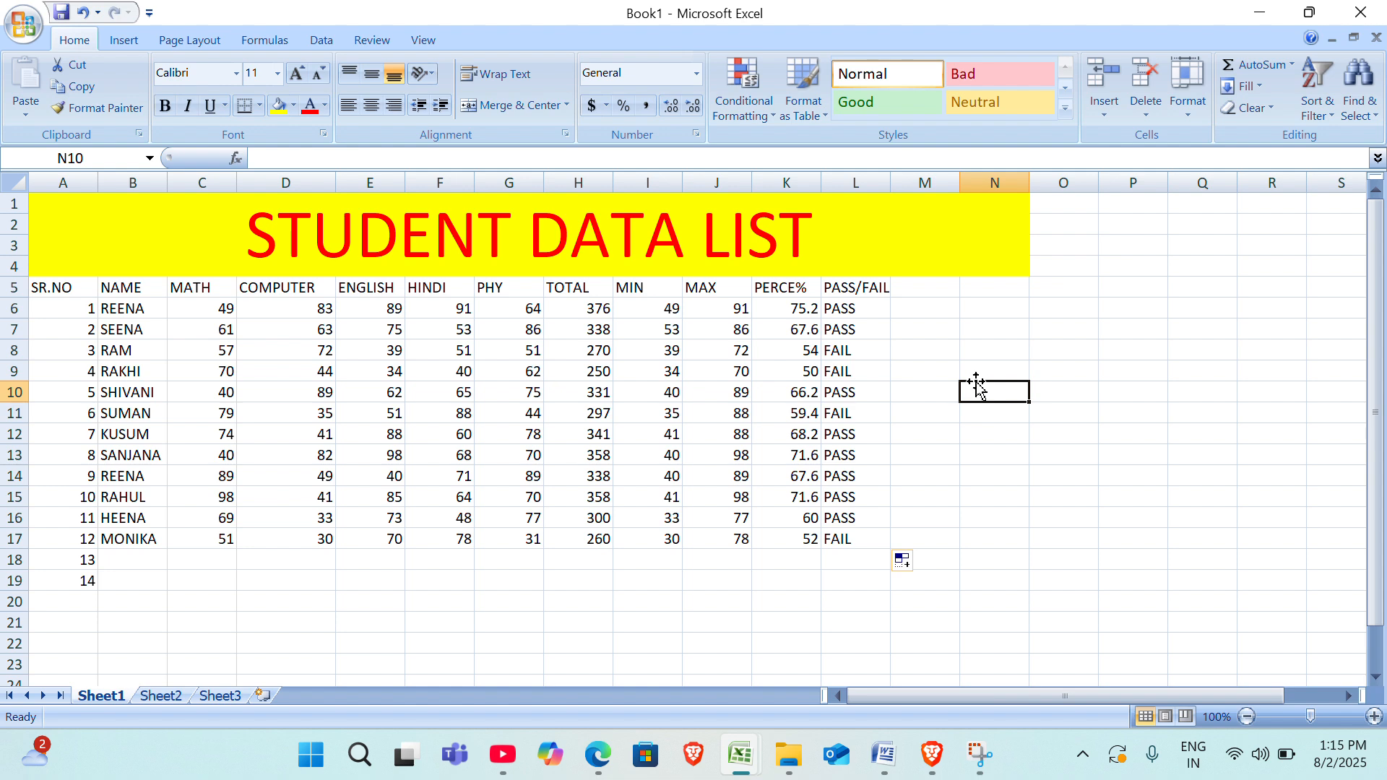
Enter the formula =COUNT(A6:L6) in M6 to count the numeric cells in the first student's row.
left_click(920, 287)
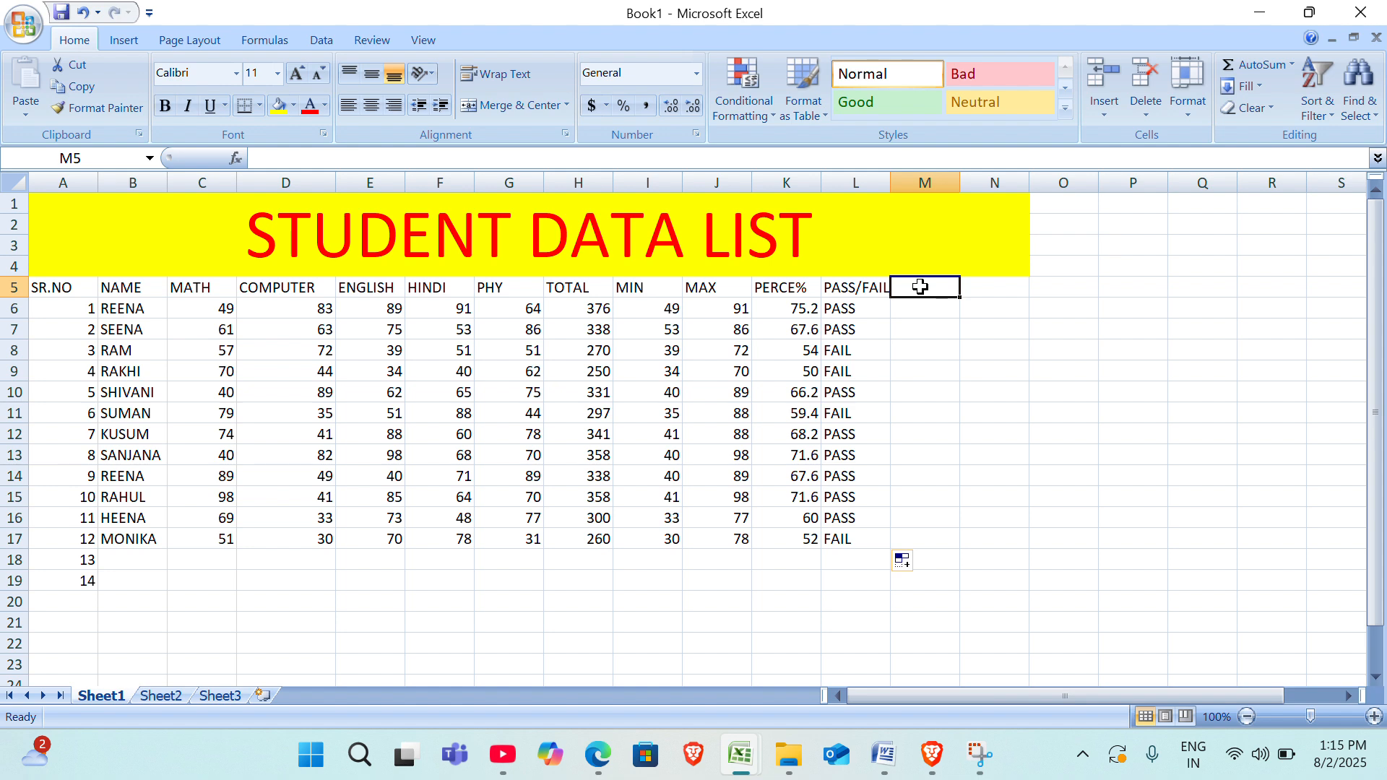
key("Return")
type("=")
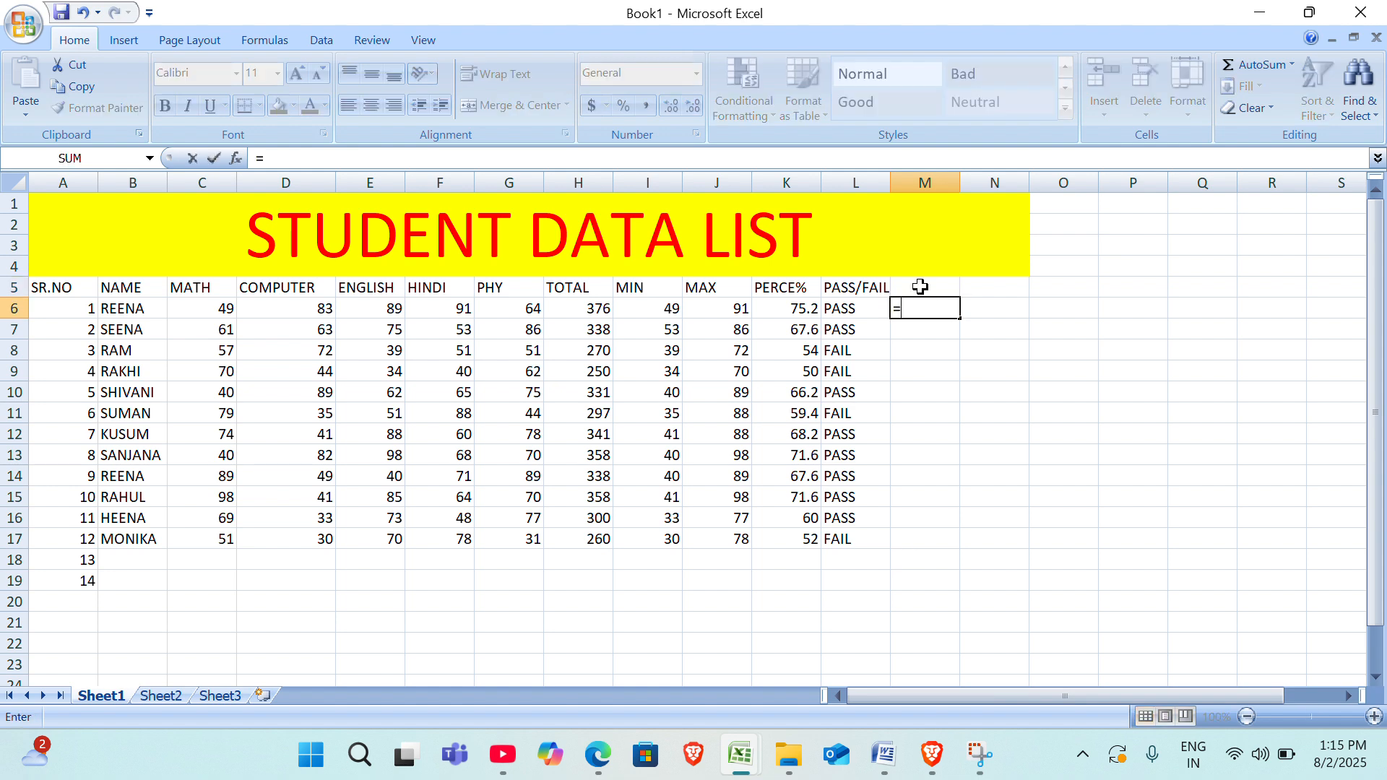
type("COUN")
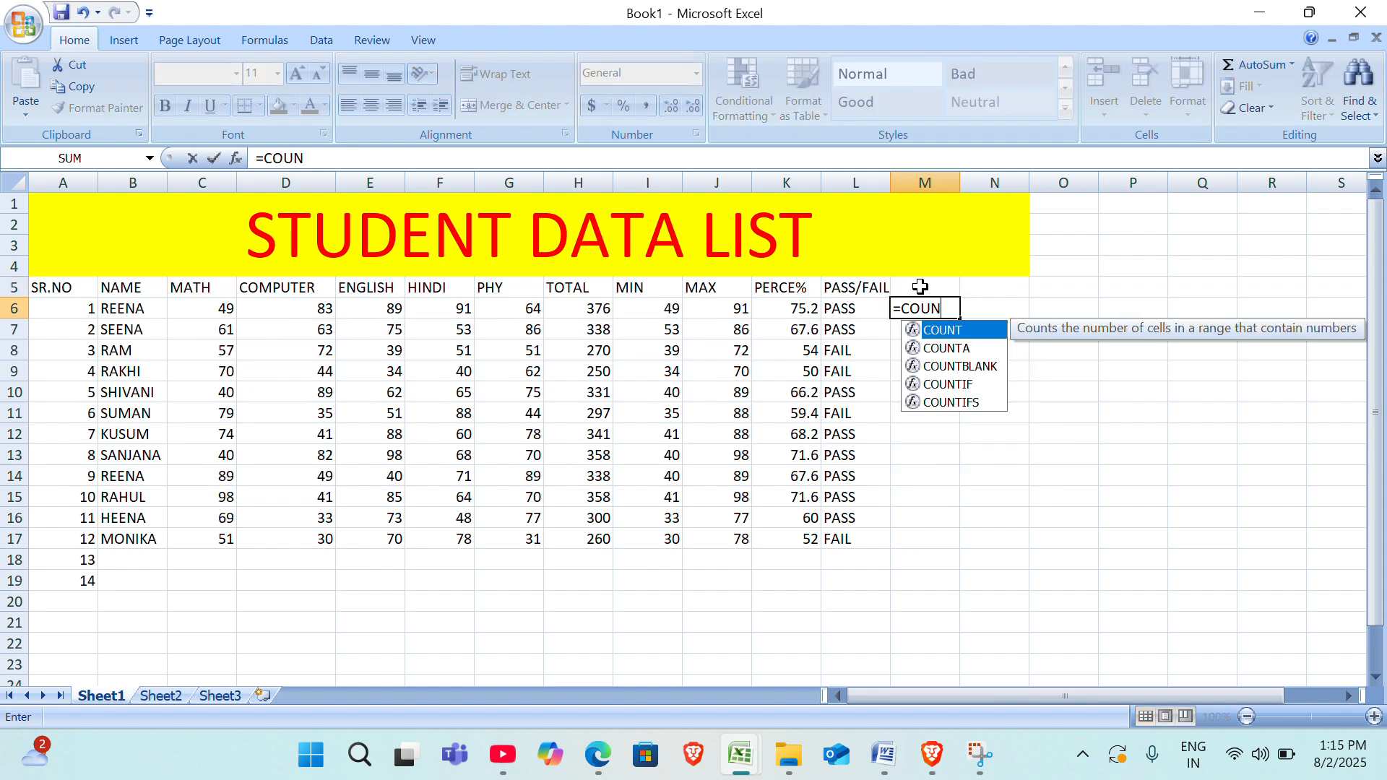
type("T(")
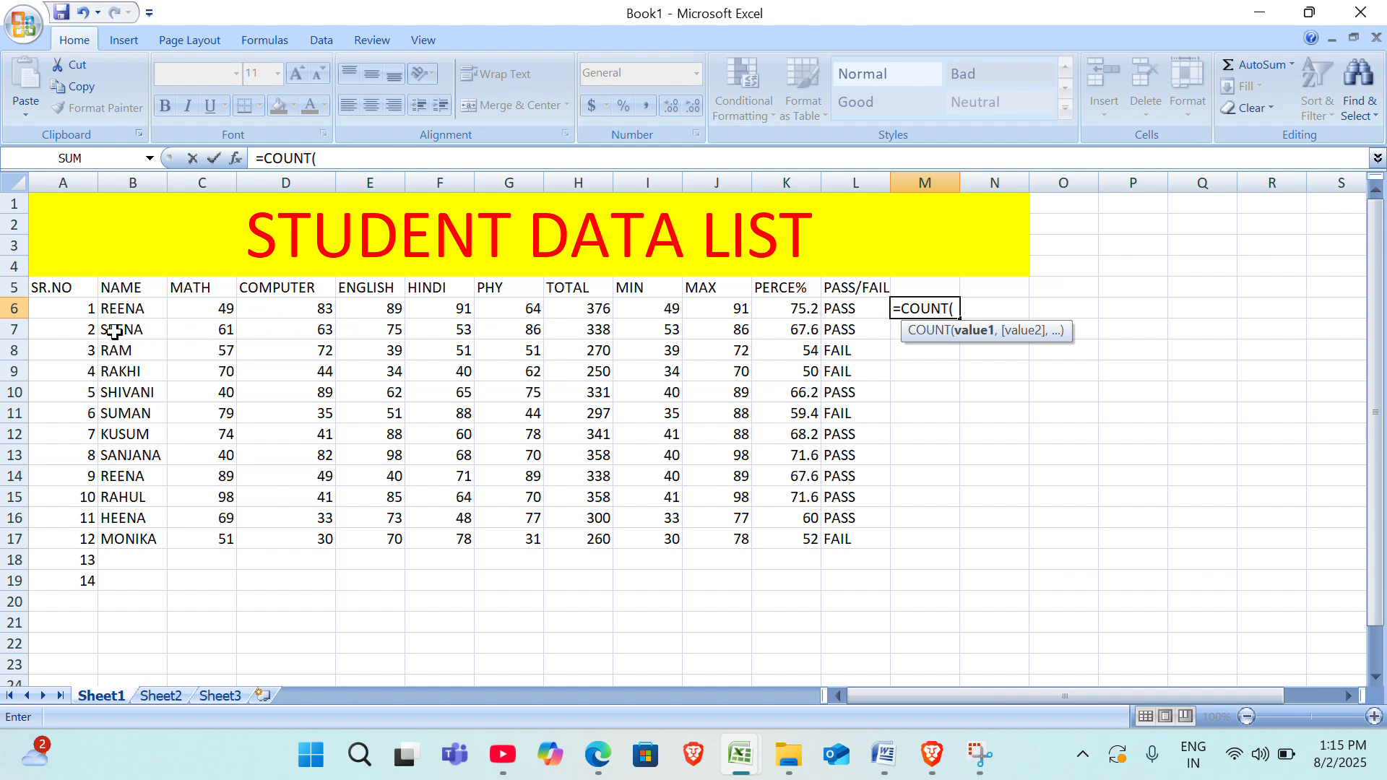
left_click_drag(36, 306, 842, 302)
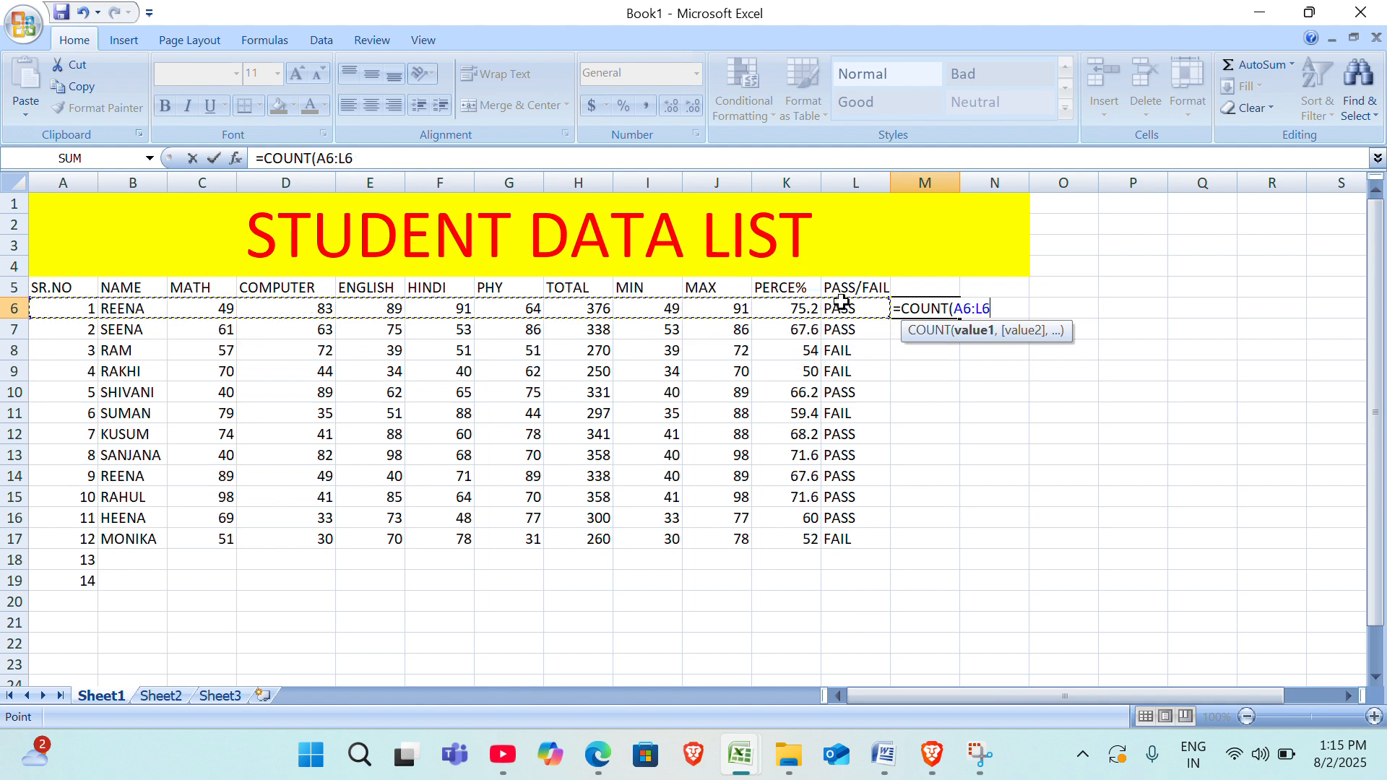
type(")")
key("Return")
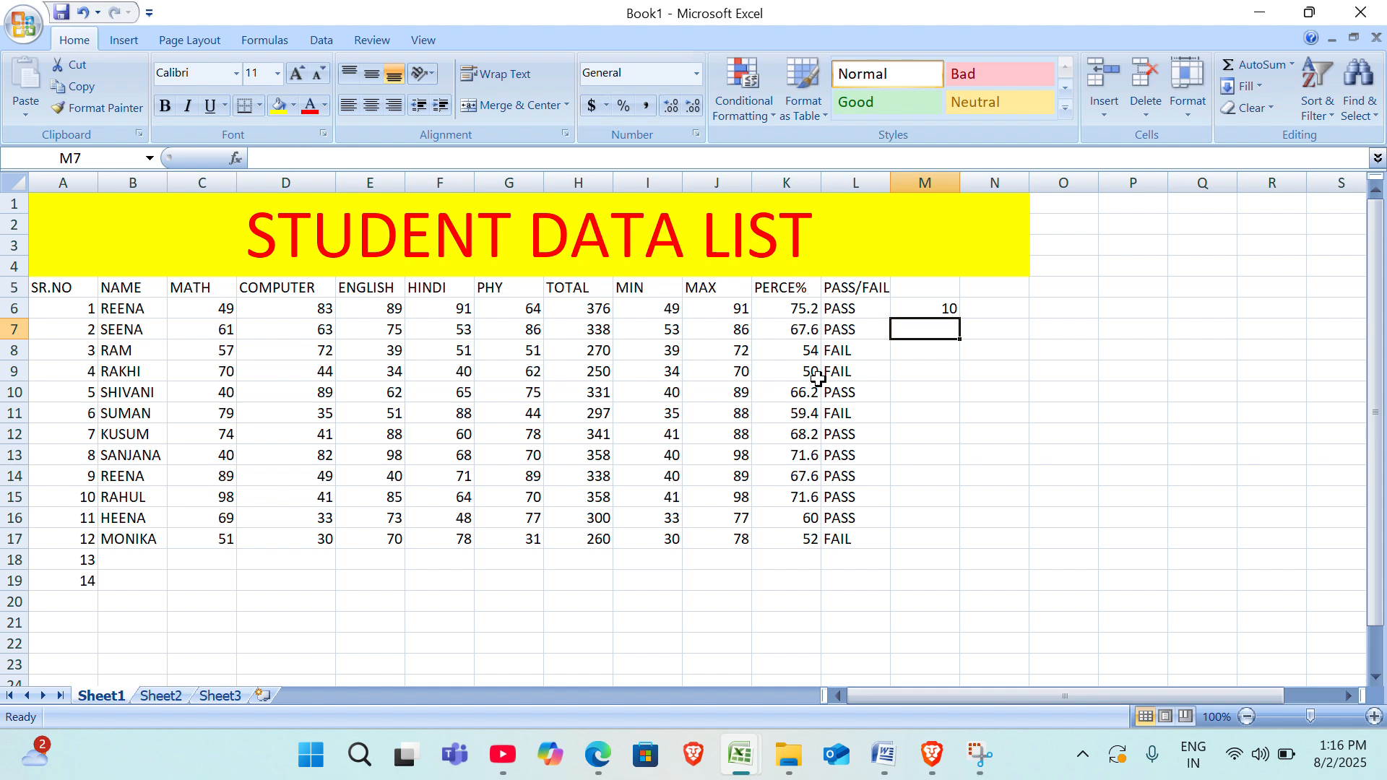
Enter the headings COUNT, COUNTA and COUNT.B in cells M5, N5 and O5.
left_click(931, 287)
type("COUNT")
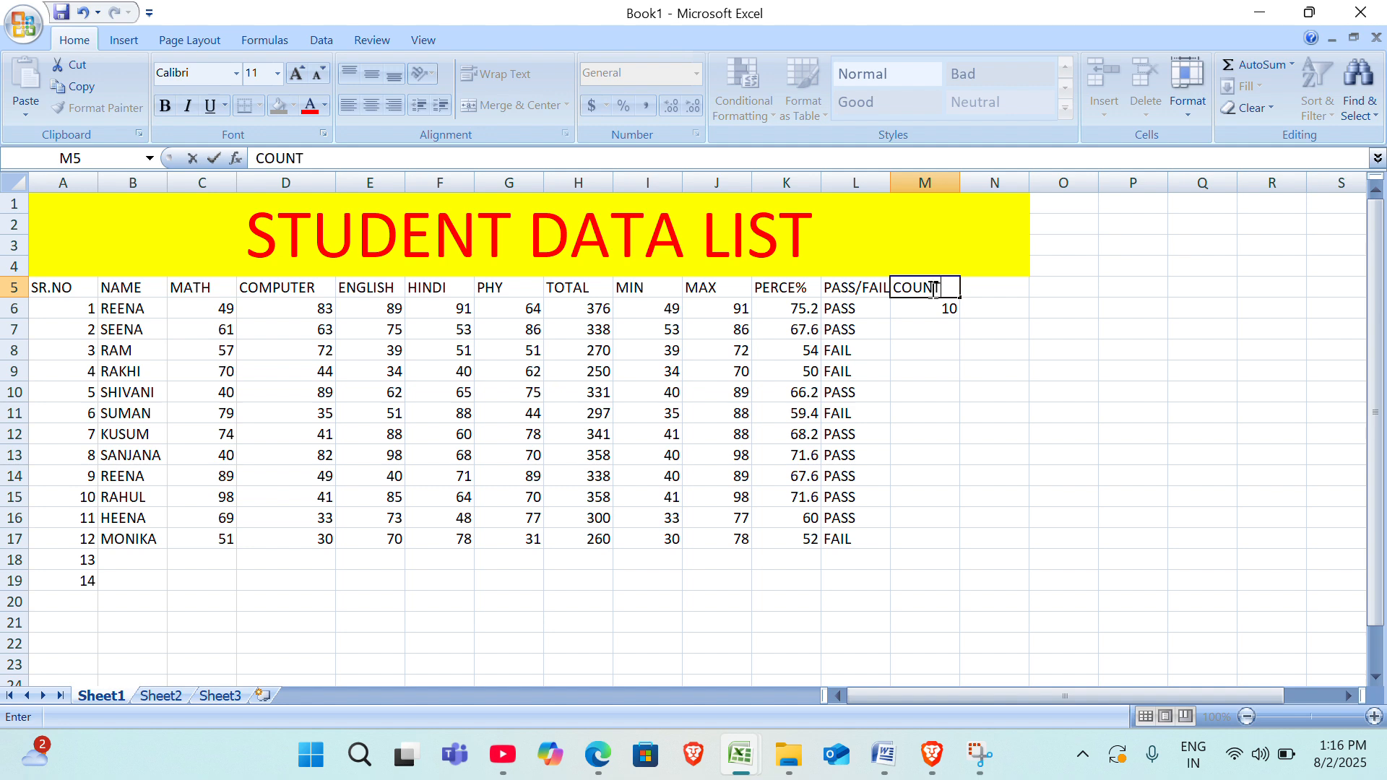
key("Tab")
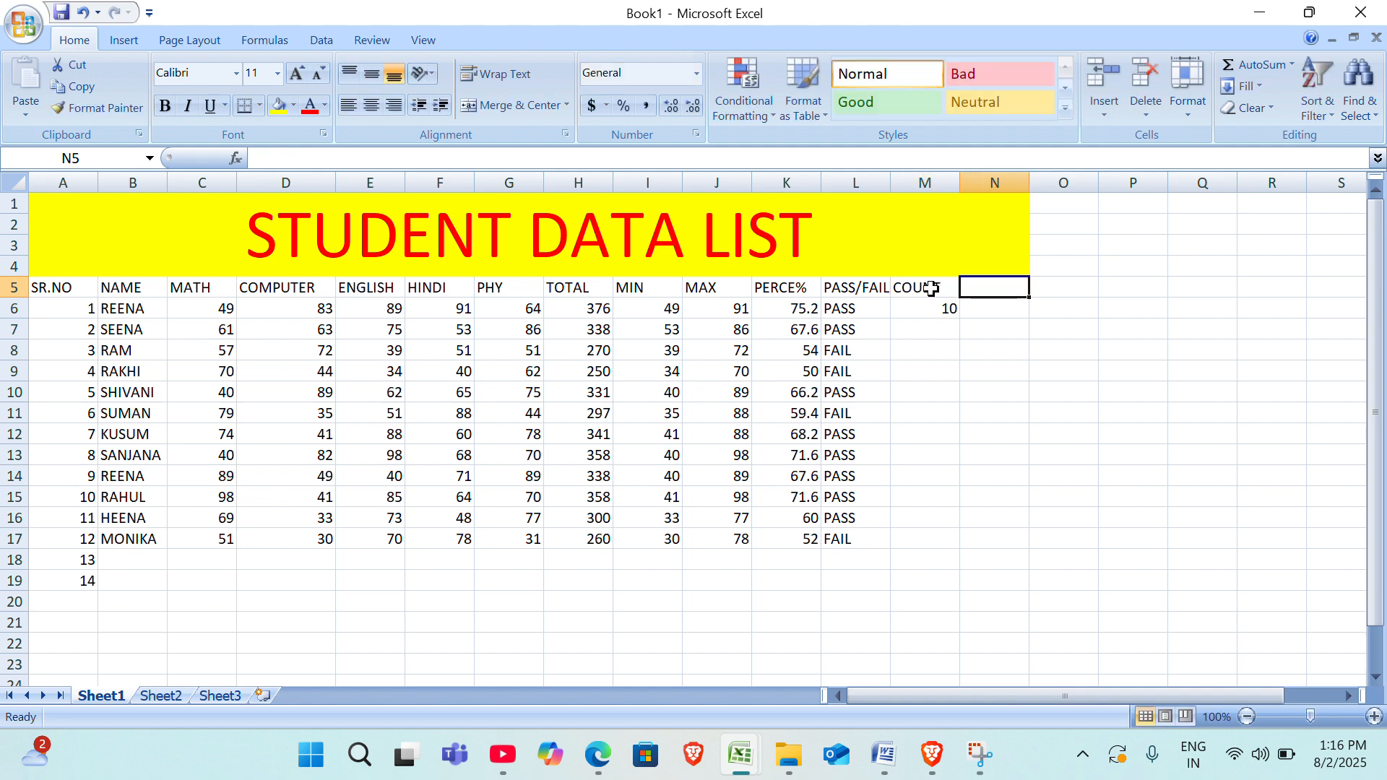
type("COUNT")
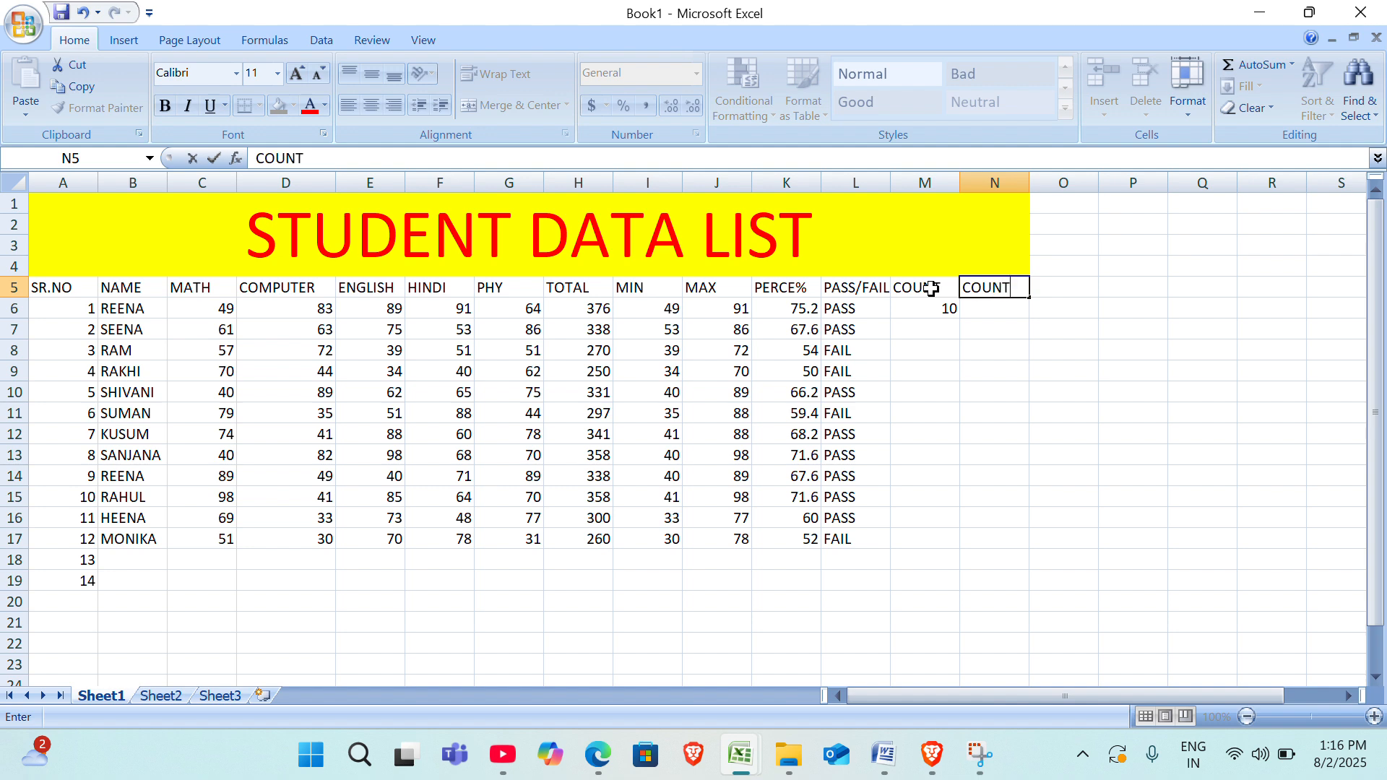
type("A")
key("Tab")
type("COUN")
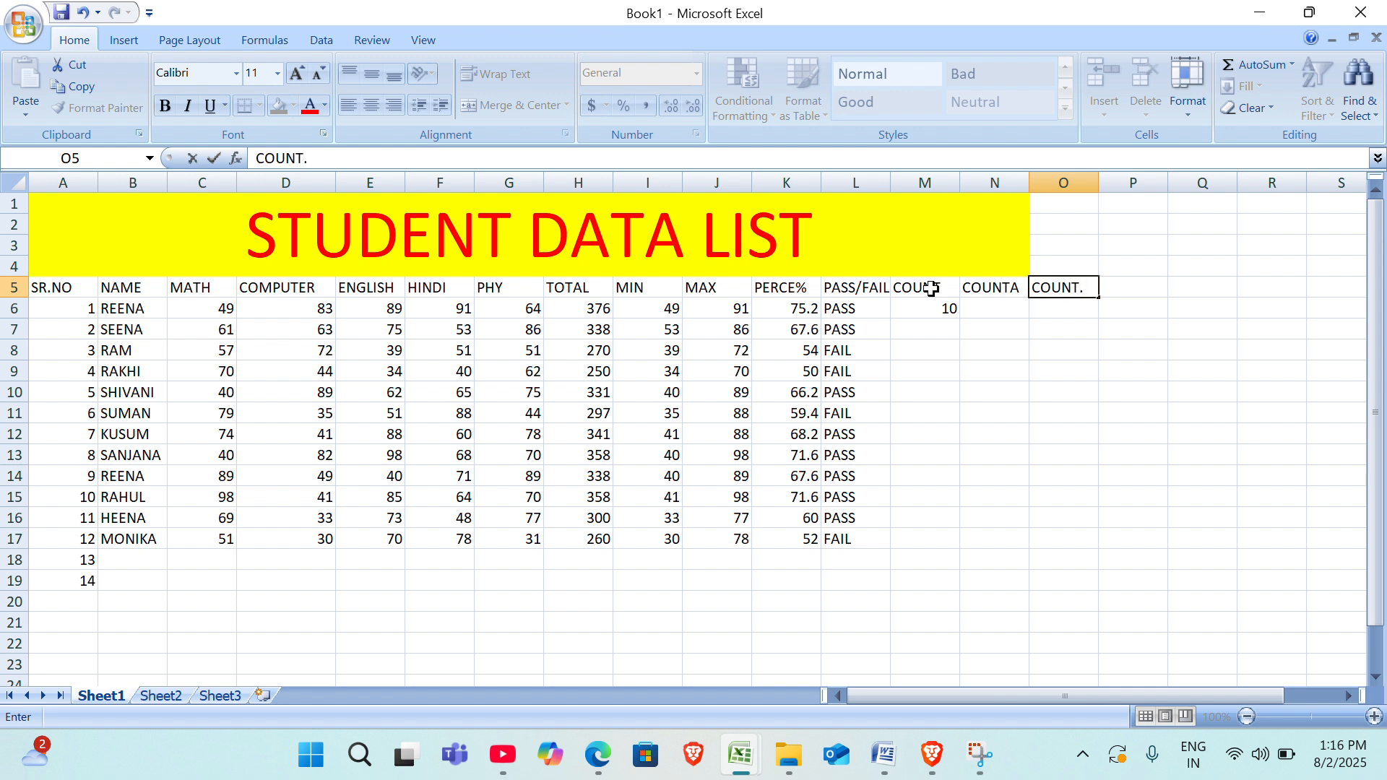
type("T.B")
key("Left")
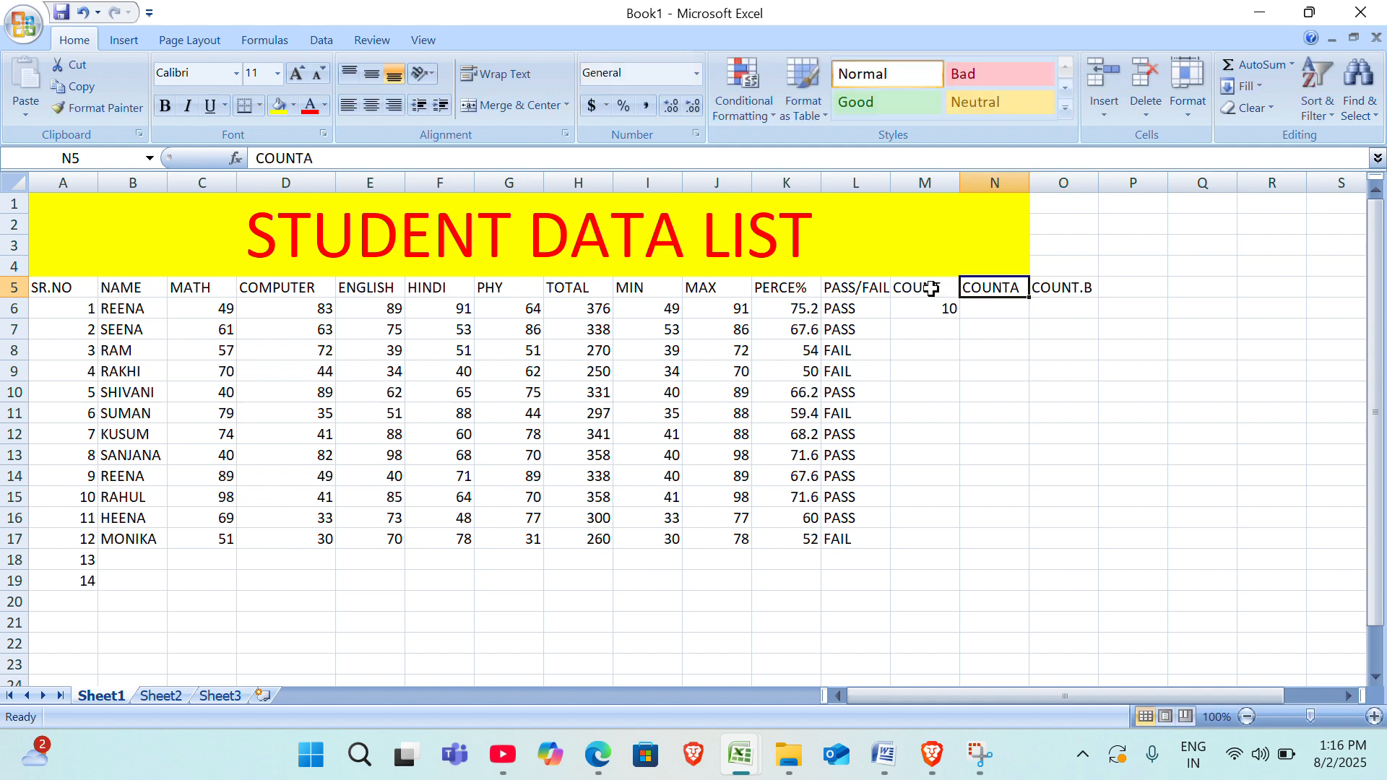
Enter the formula =COUNTA(A6:L6) in N6 to count the filled cells in the first student's row.
key("Down")
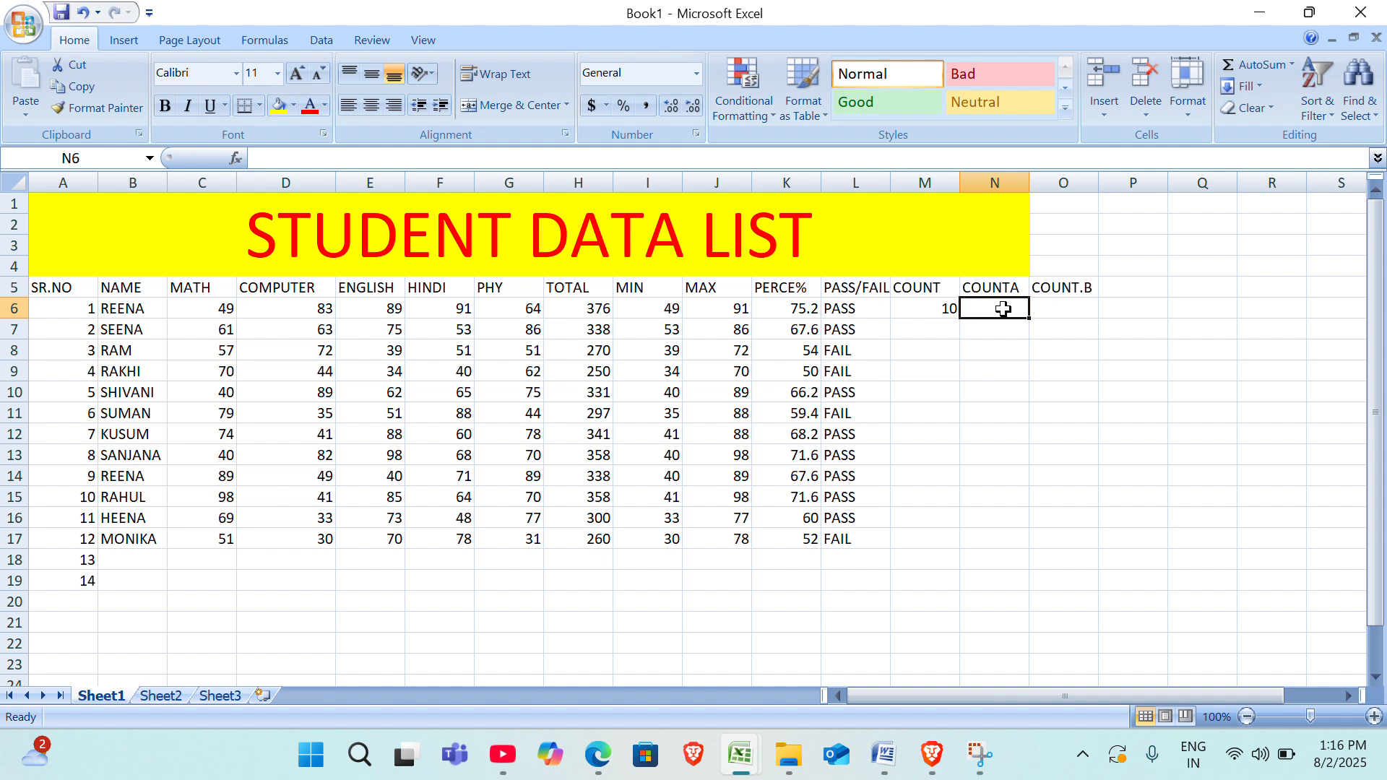
type("=C")
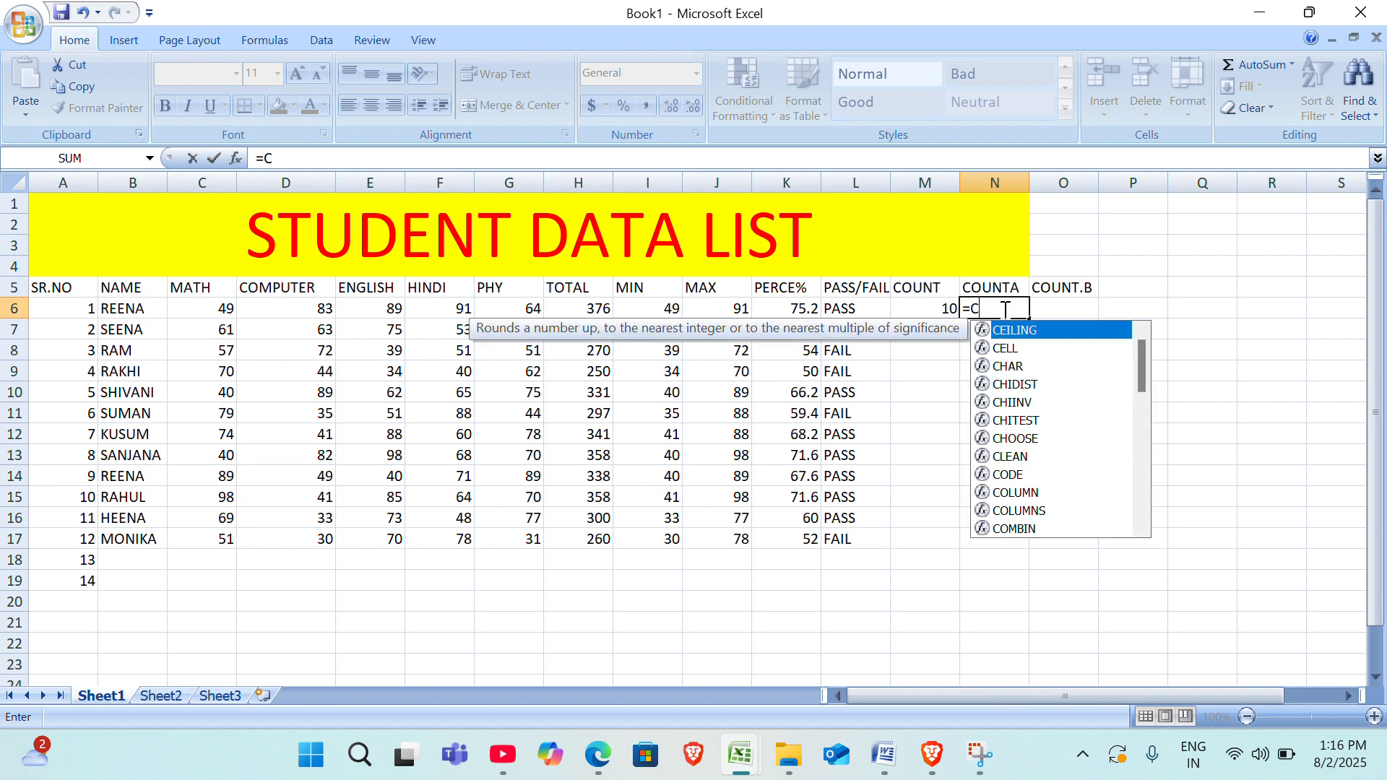
type("O")
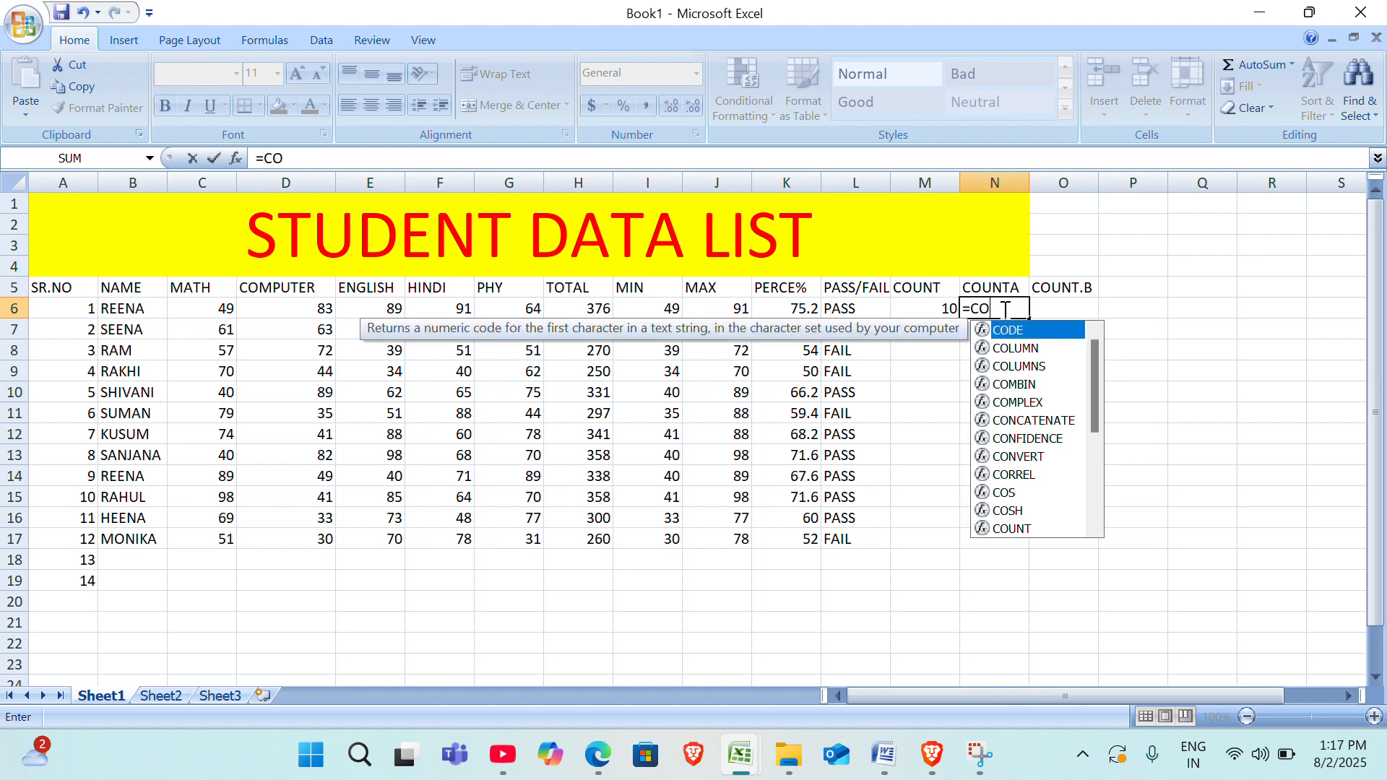
key("BackSpace")
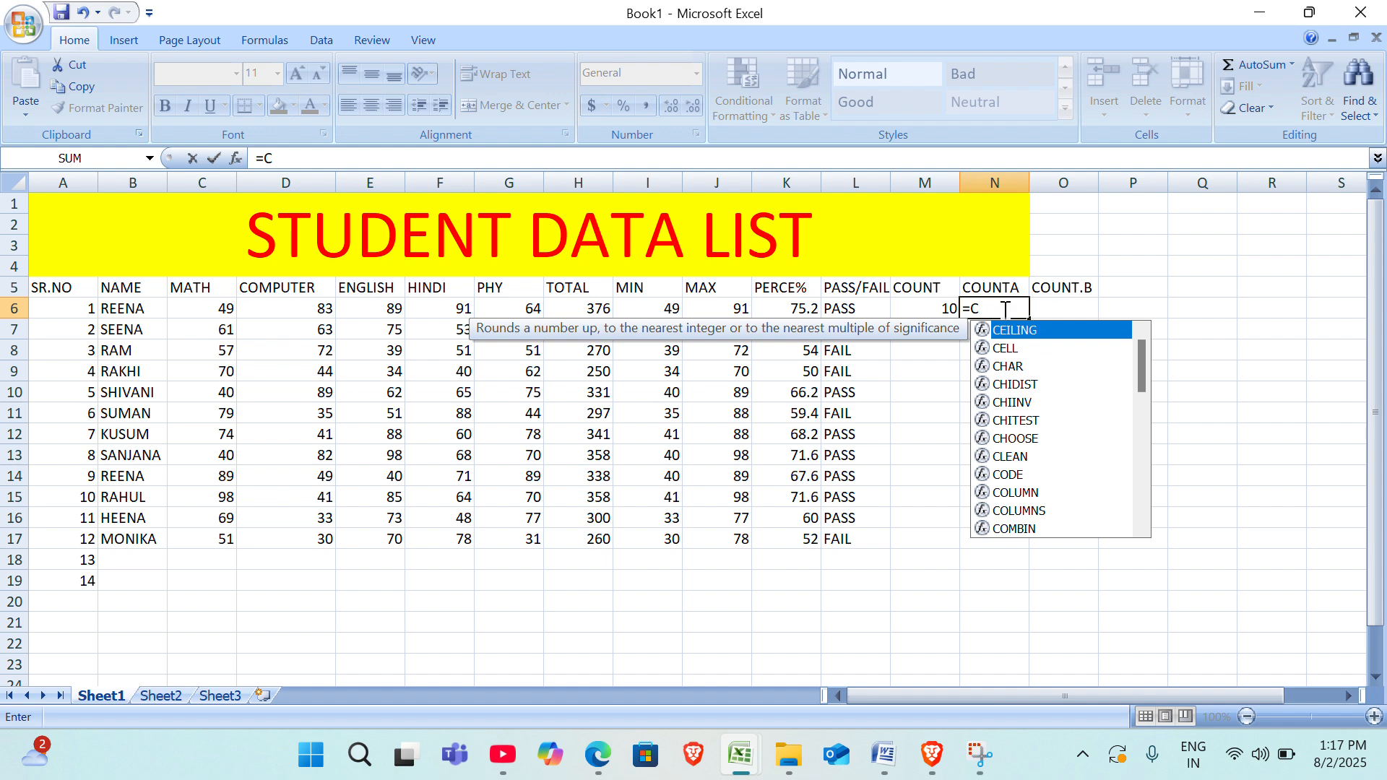
type("OUN")
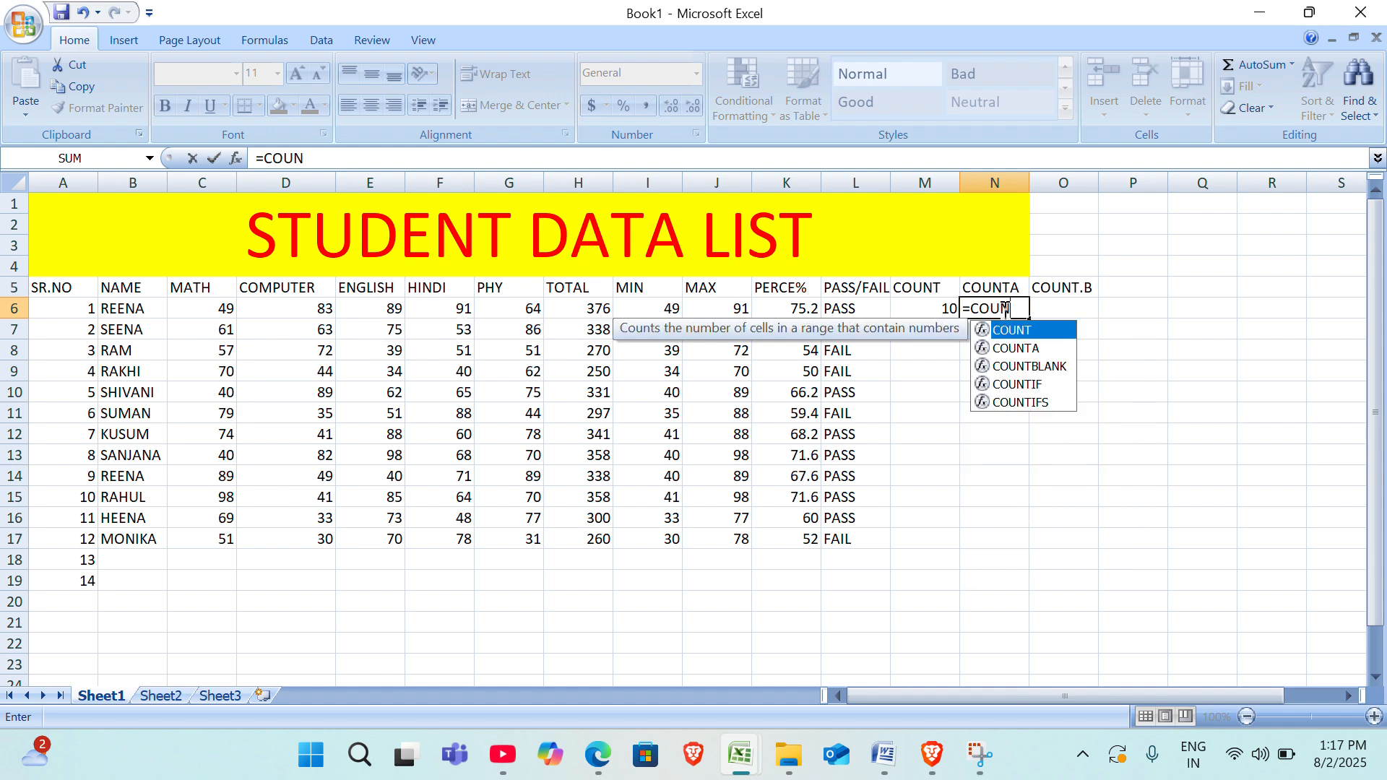
key("Down")
key("Tab")
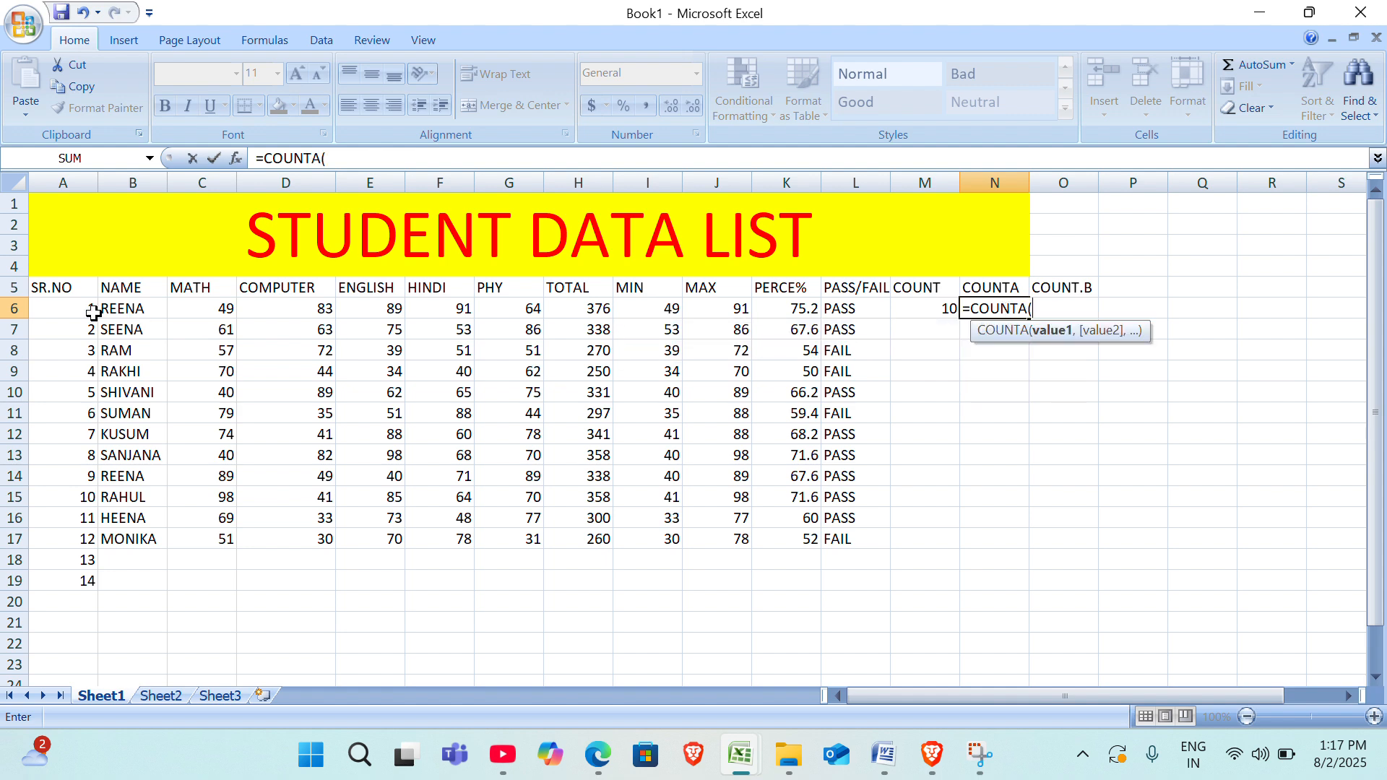
left_click_drag(41, 309, 847, 308)
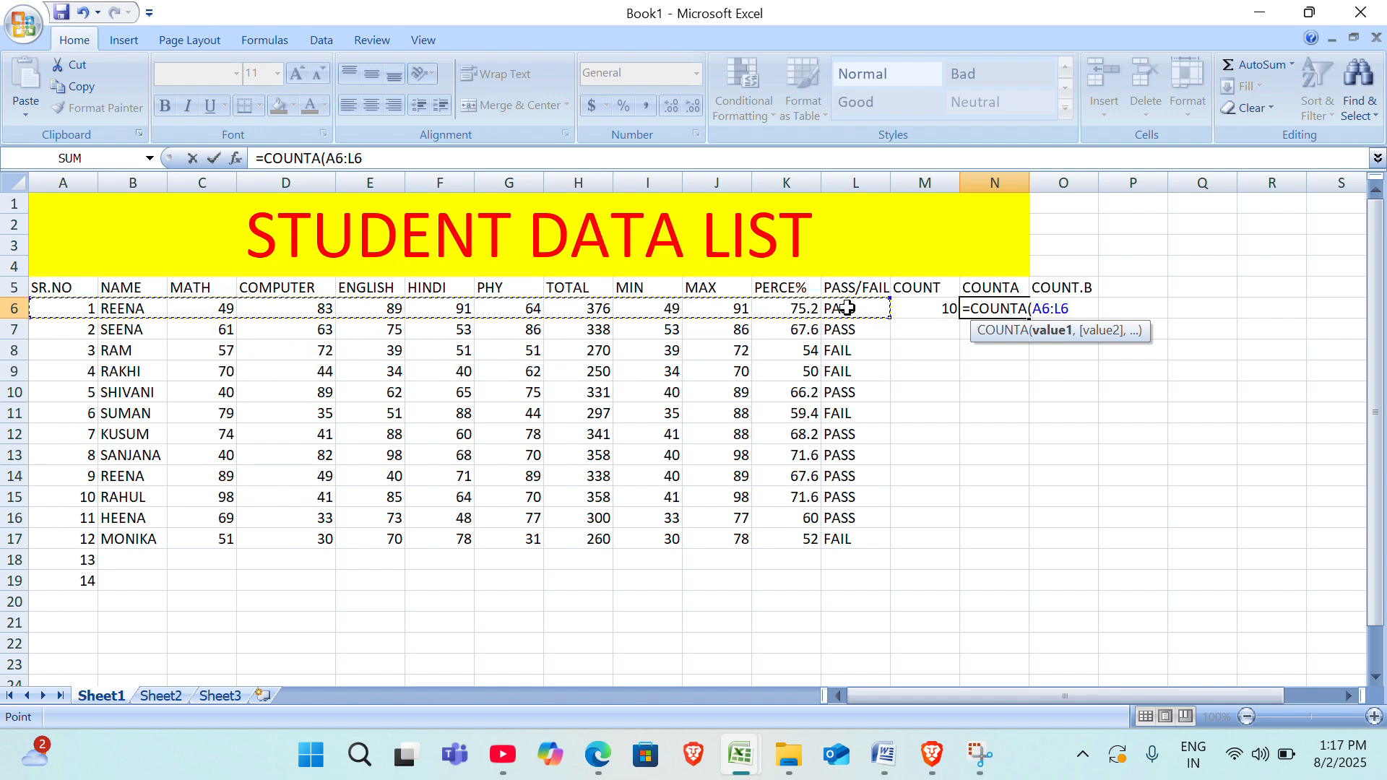
type(")")
key("Return")
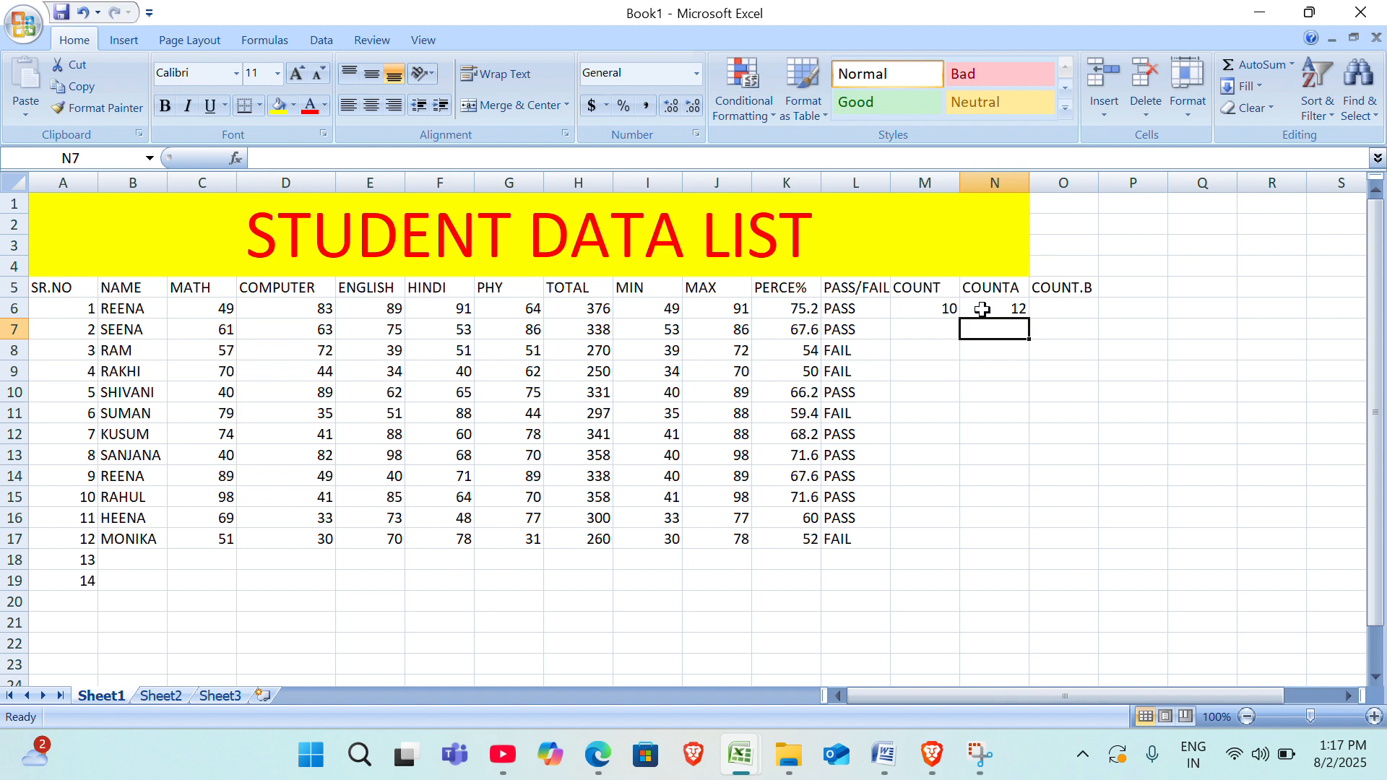
Clear the English marks in E10 and E7 and the PHY mark in G10 to create blank cells.
left_click(1061, 309)
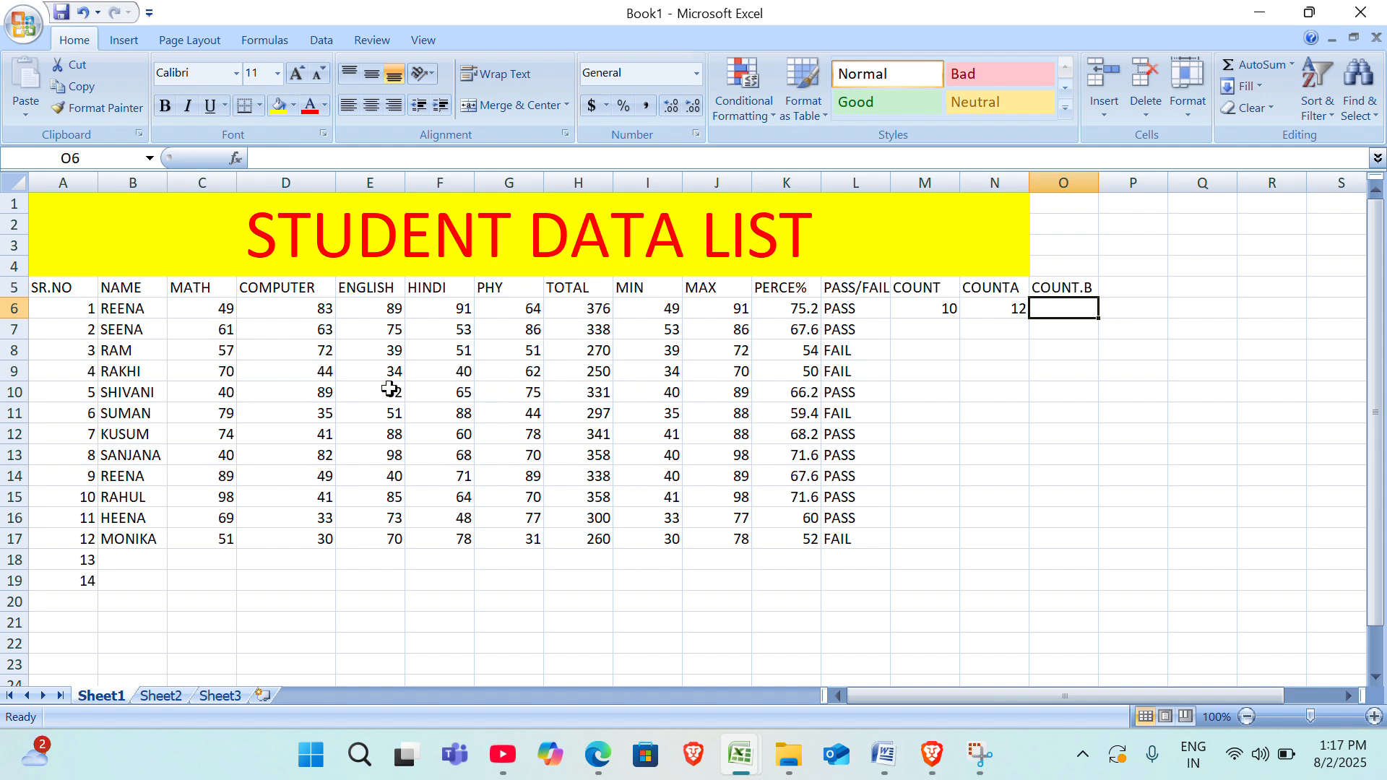
left_click(390, 392)
key("Delete")
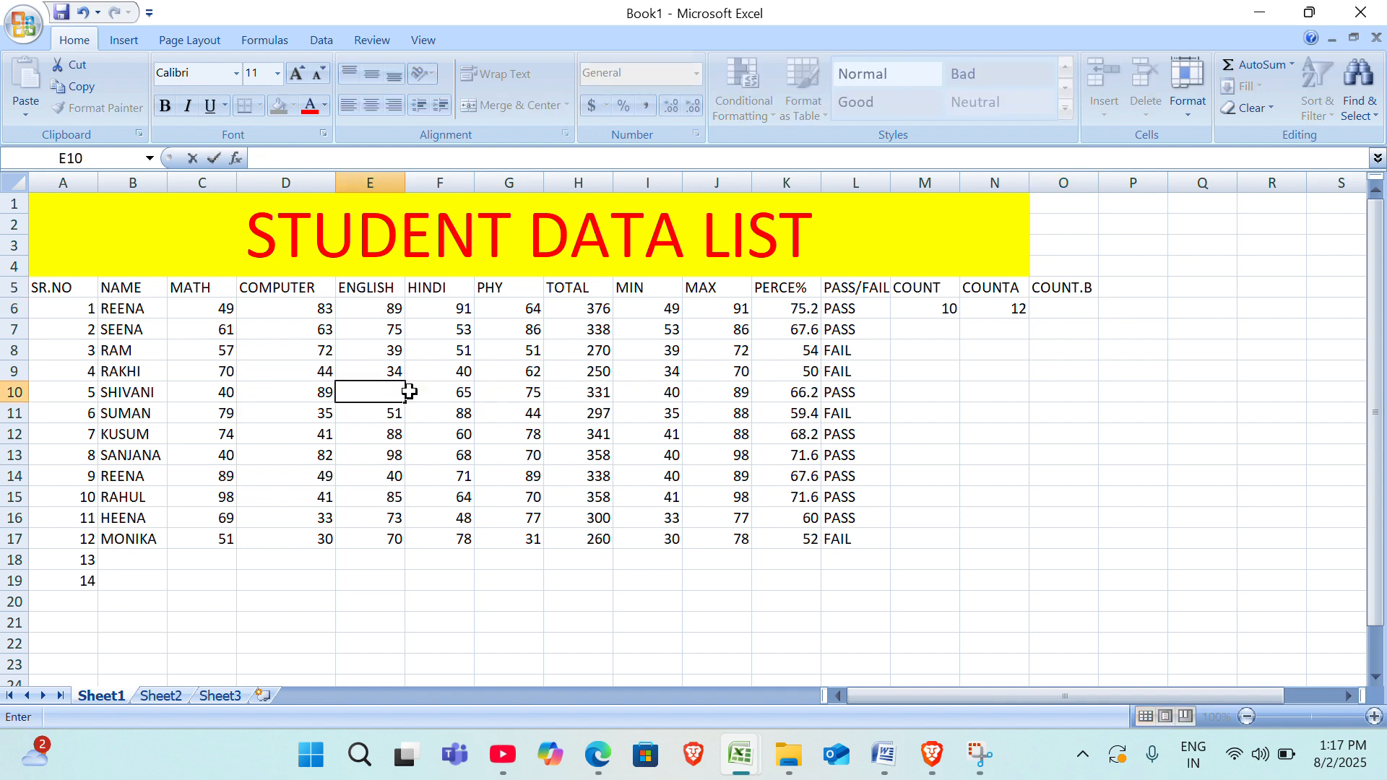
left_click(455, 375)
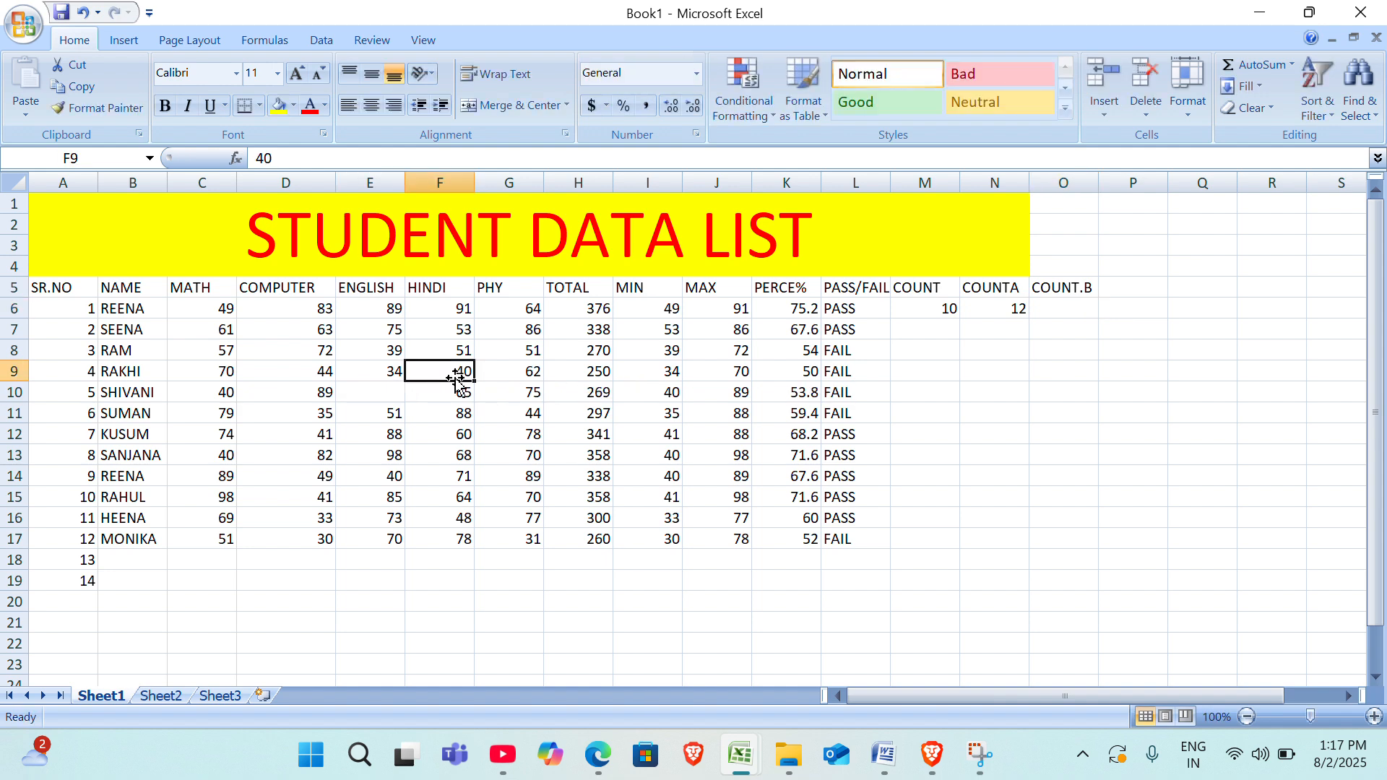
left_click(397, 331)
key("BackSpace")
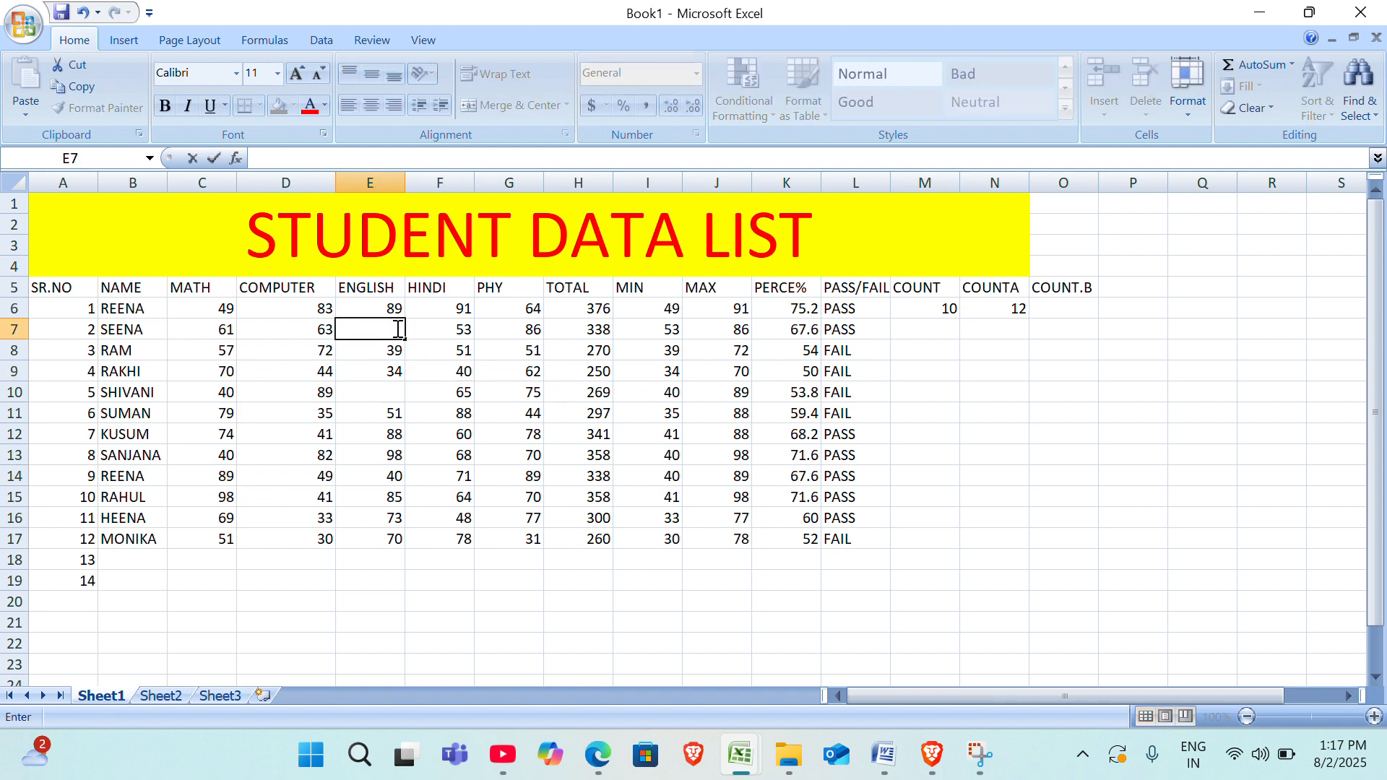
left_click(489, 354)
left_click(533, 385)
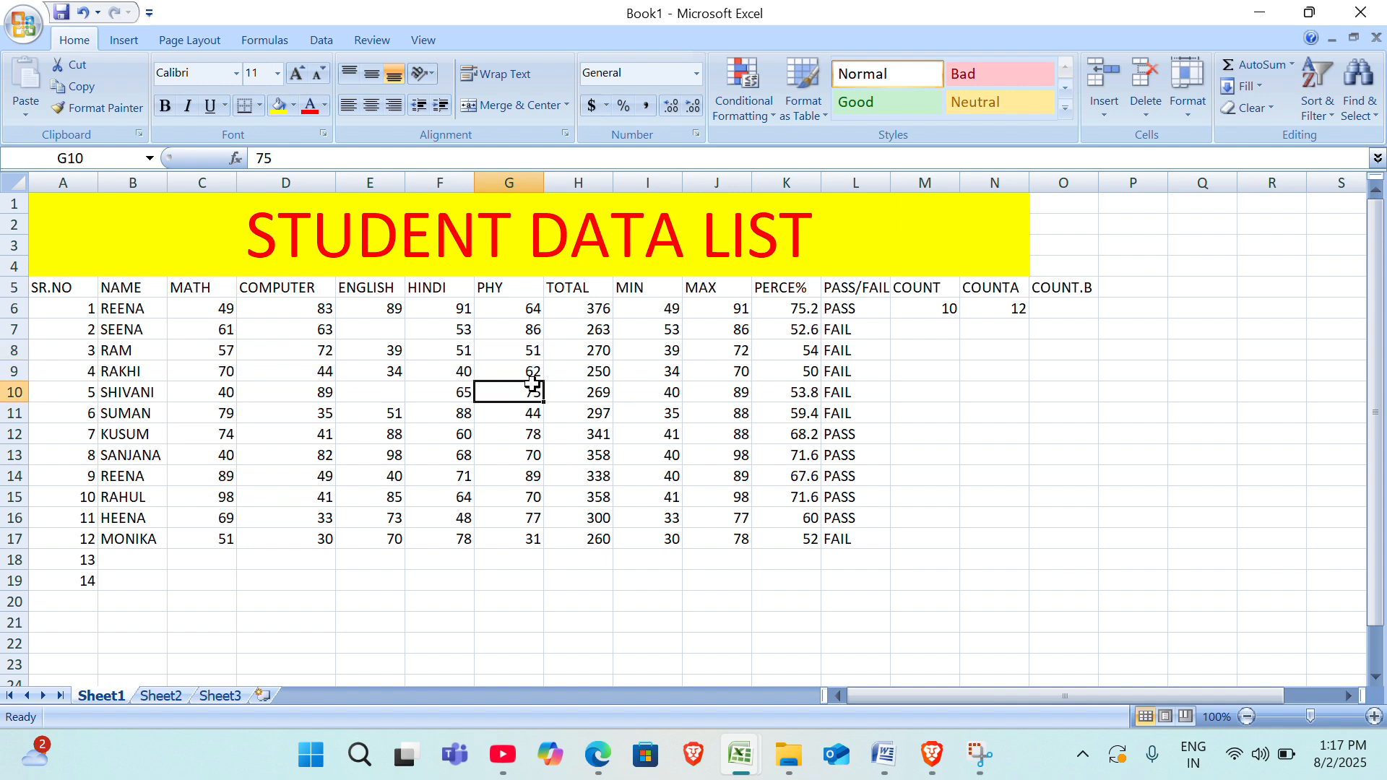
key("BackSpace")
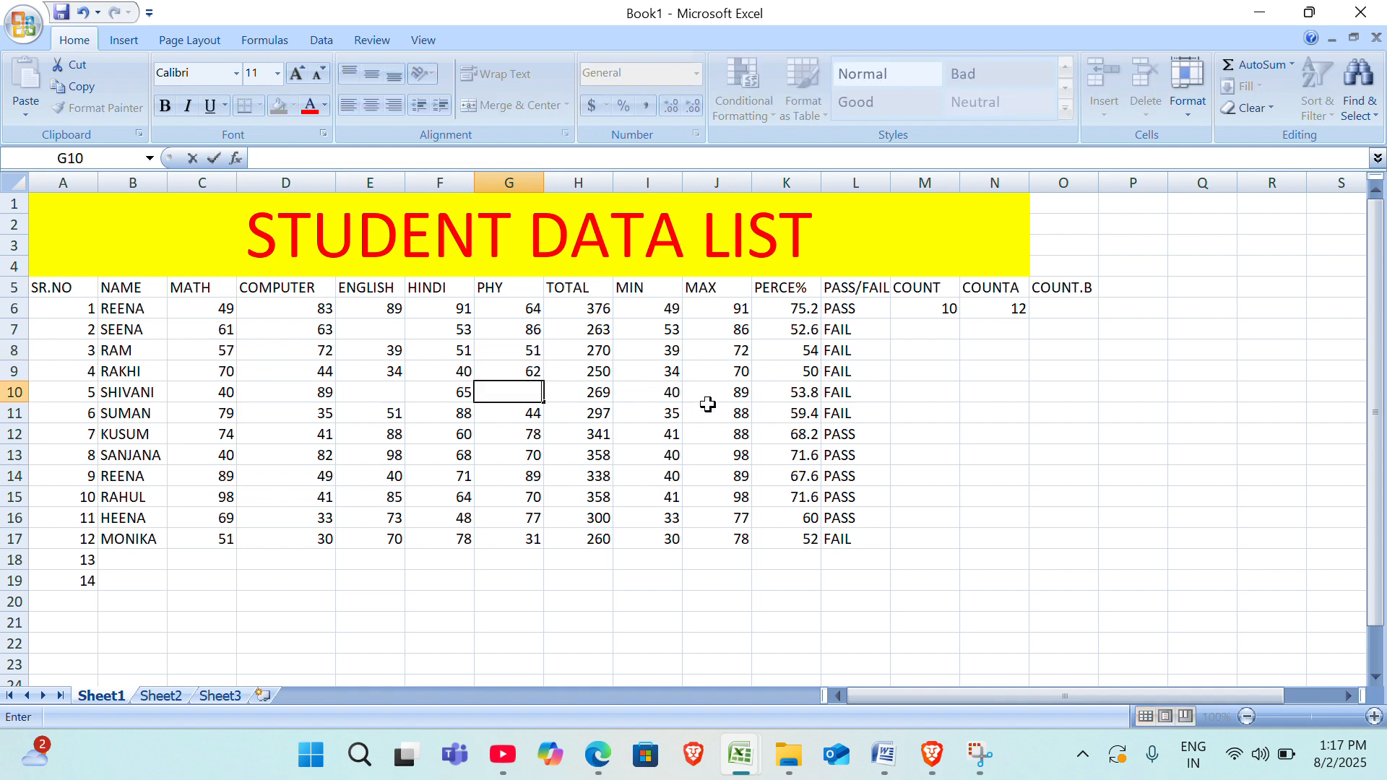
Enter the formula =COUNTBLANK(A6:L6) in O6 to count the empty cells in the first student's row.
left_click(1059, 313)
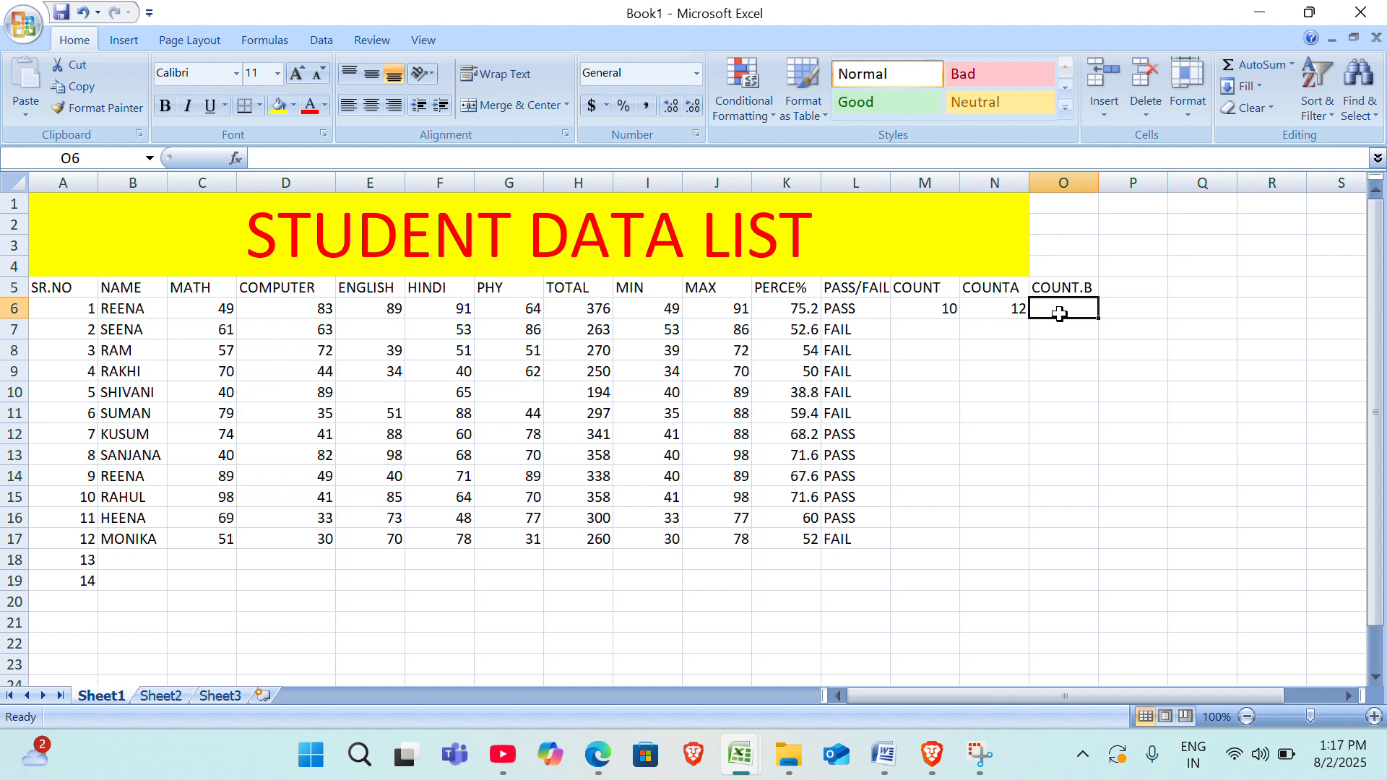
type("=")
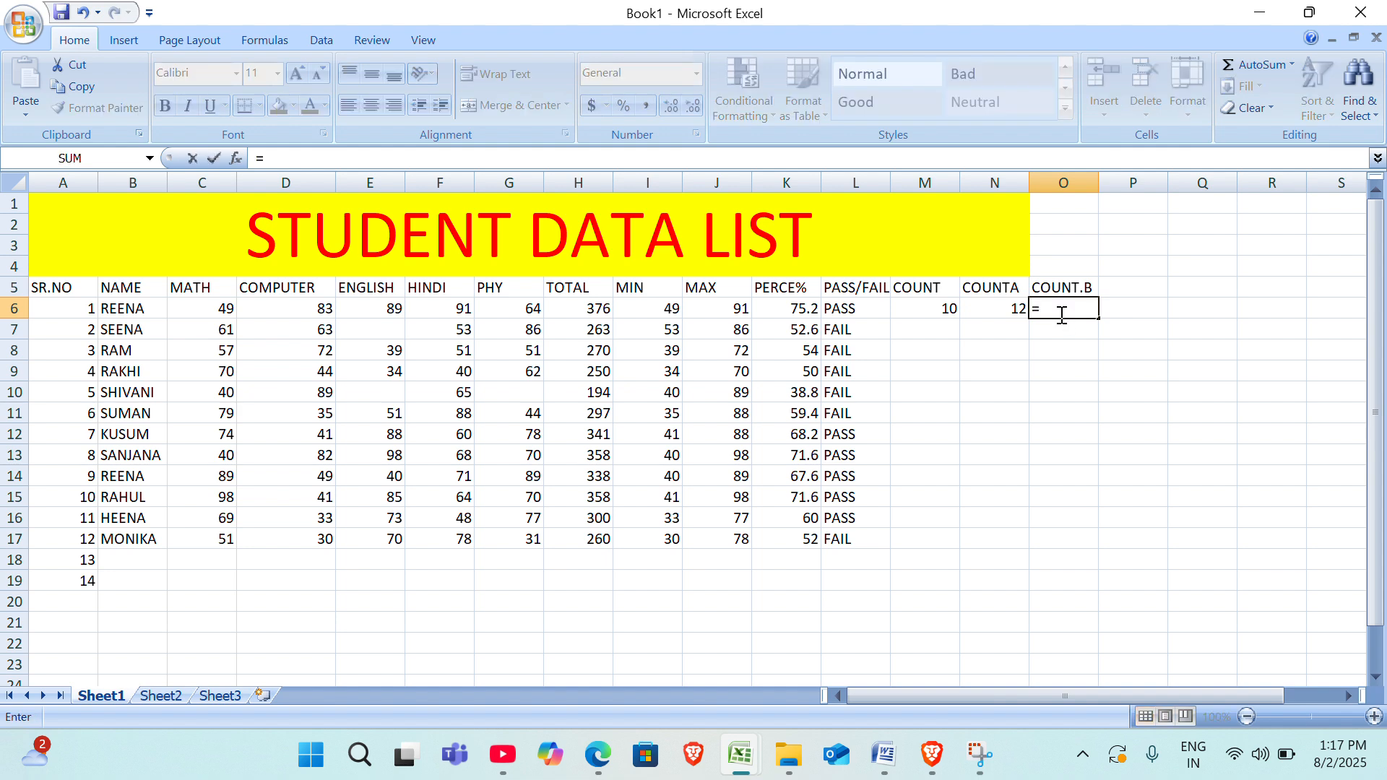
type("COU")
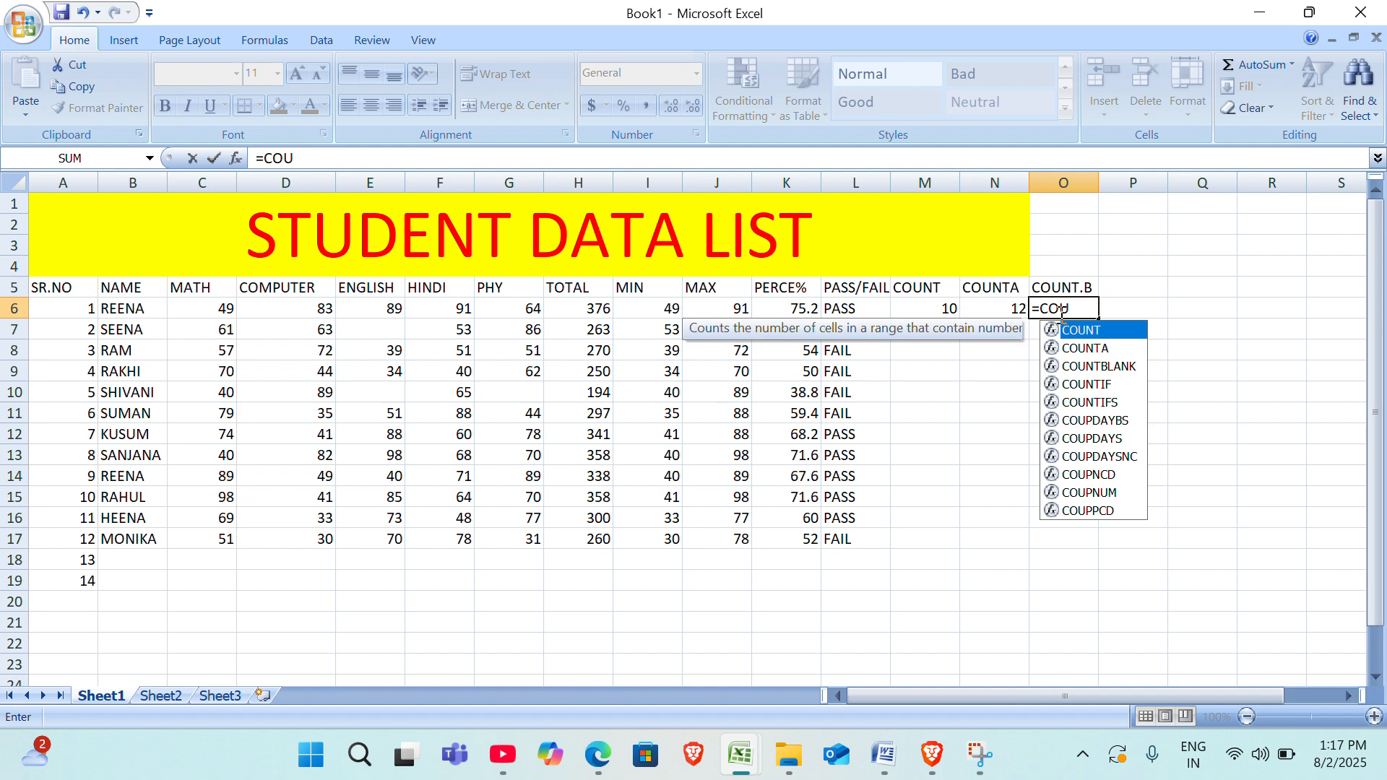
key("Down")
key("Down")
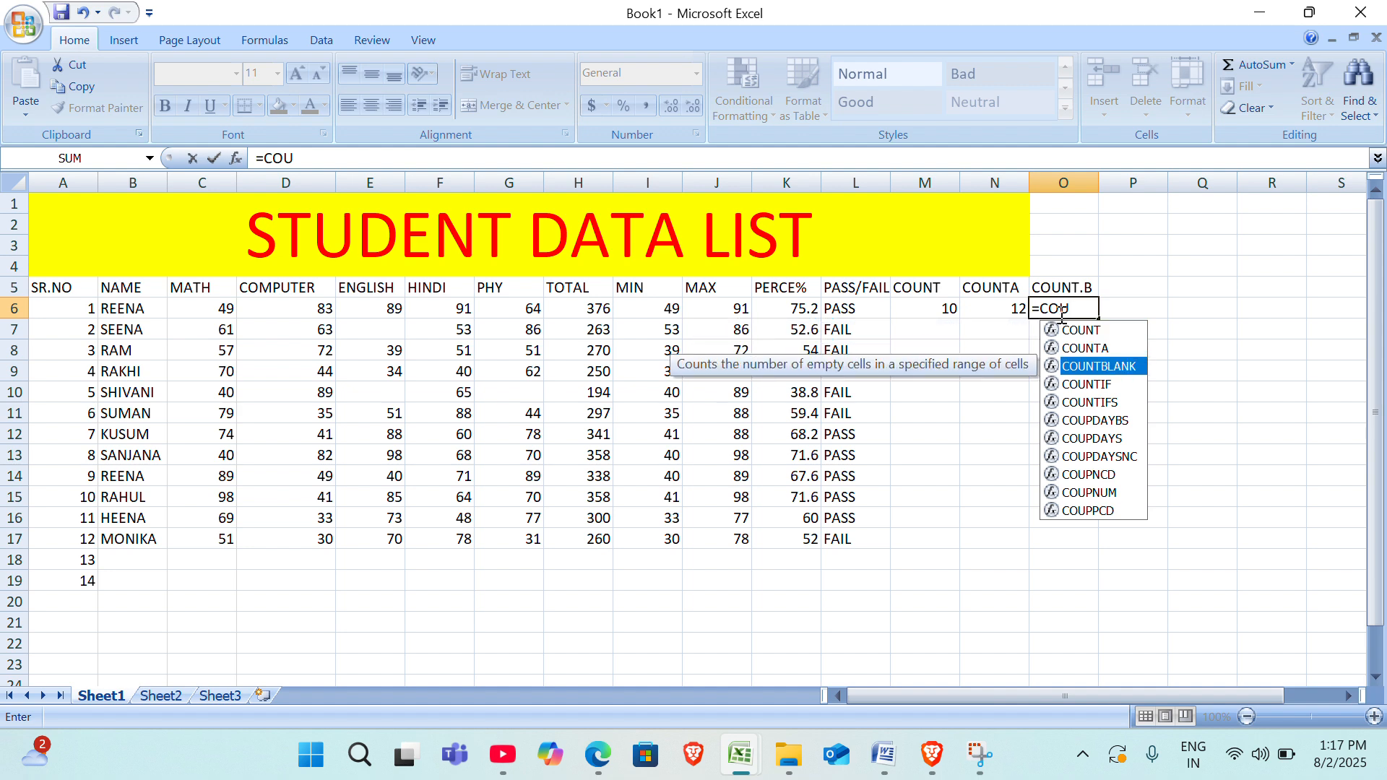
key("Tab")
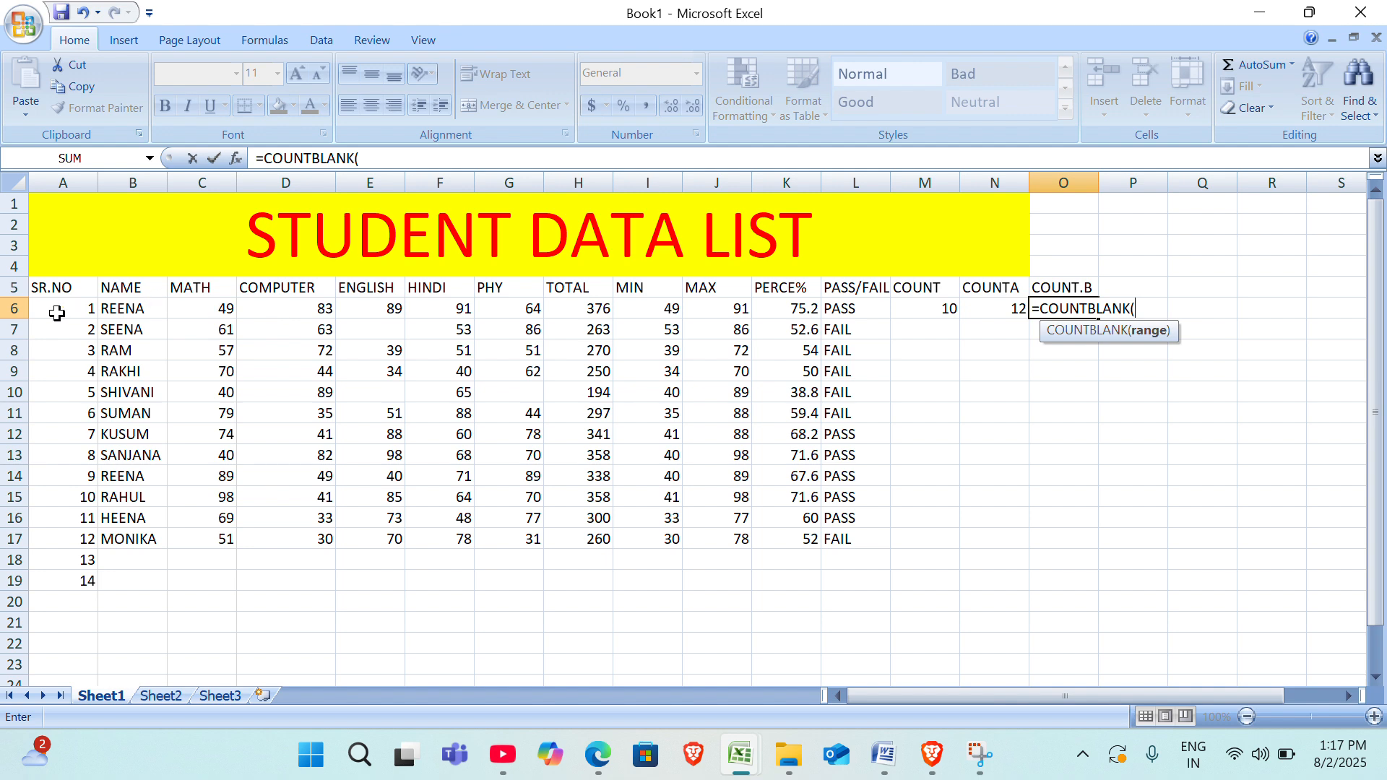
left_click_drag(48, 309, 838, 304)
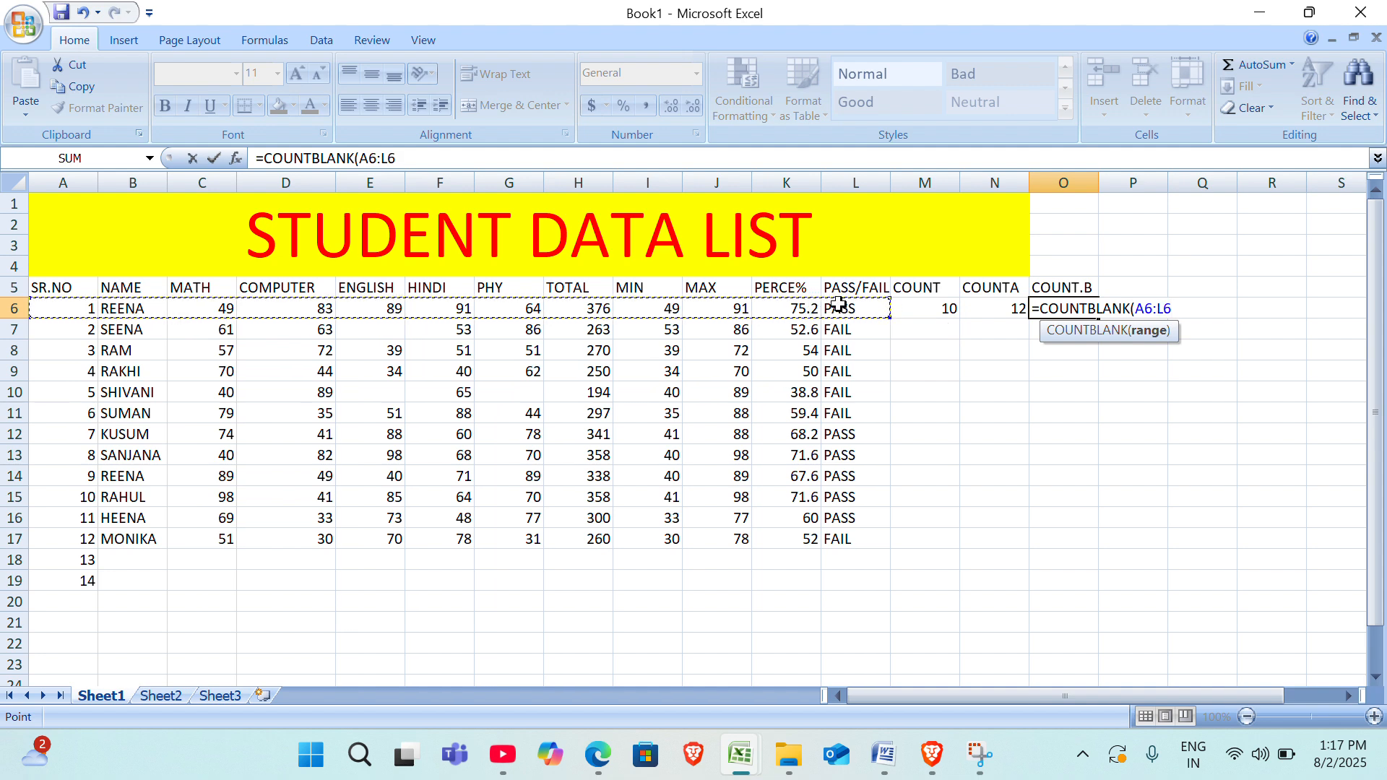
type(")")
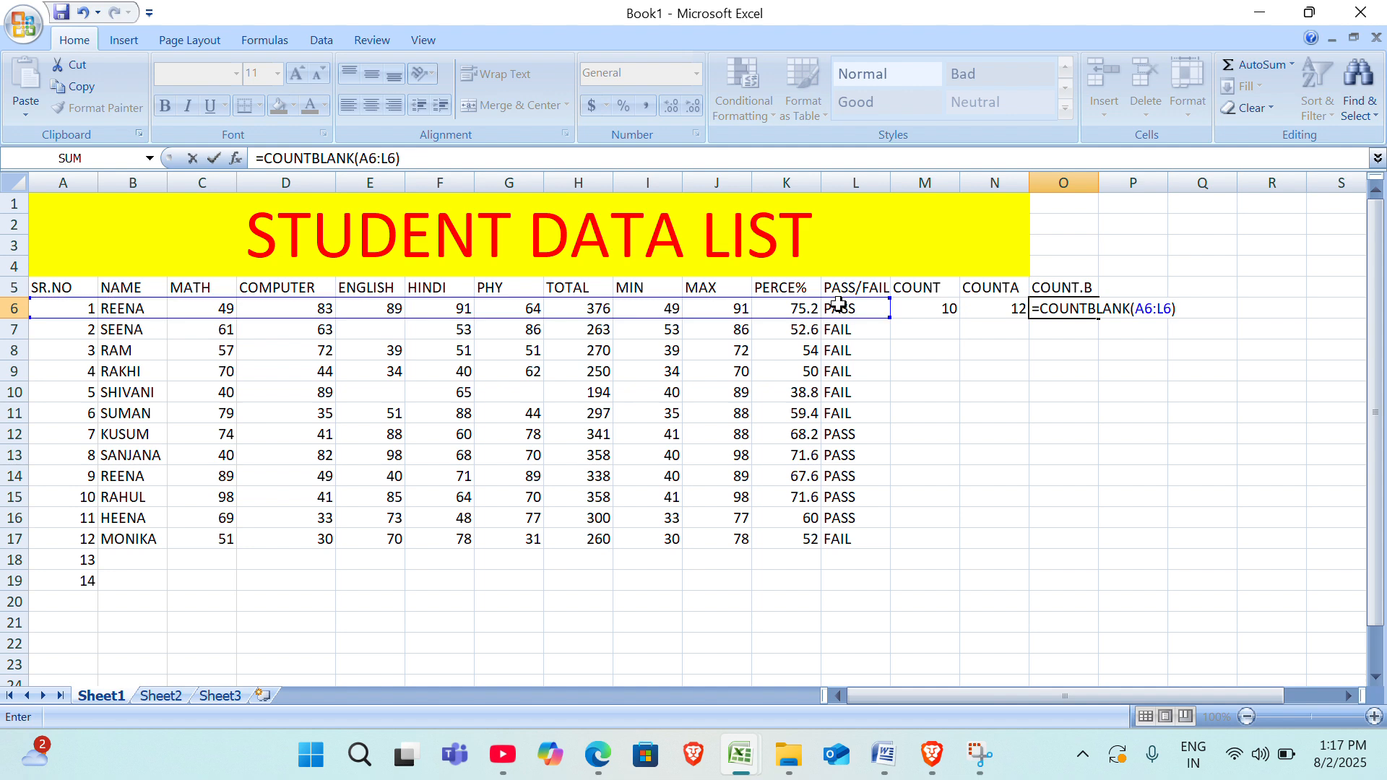
key("Return")
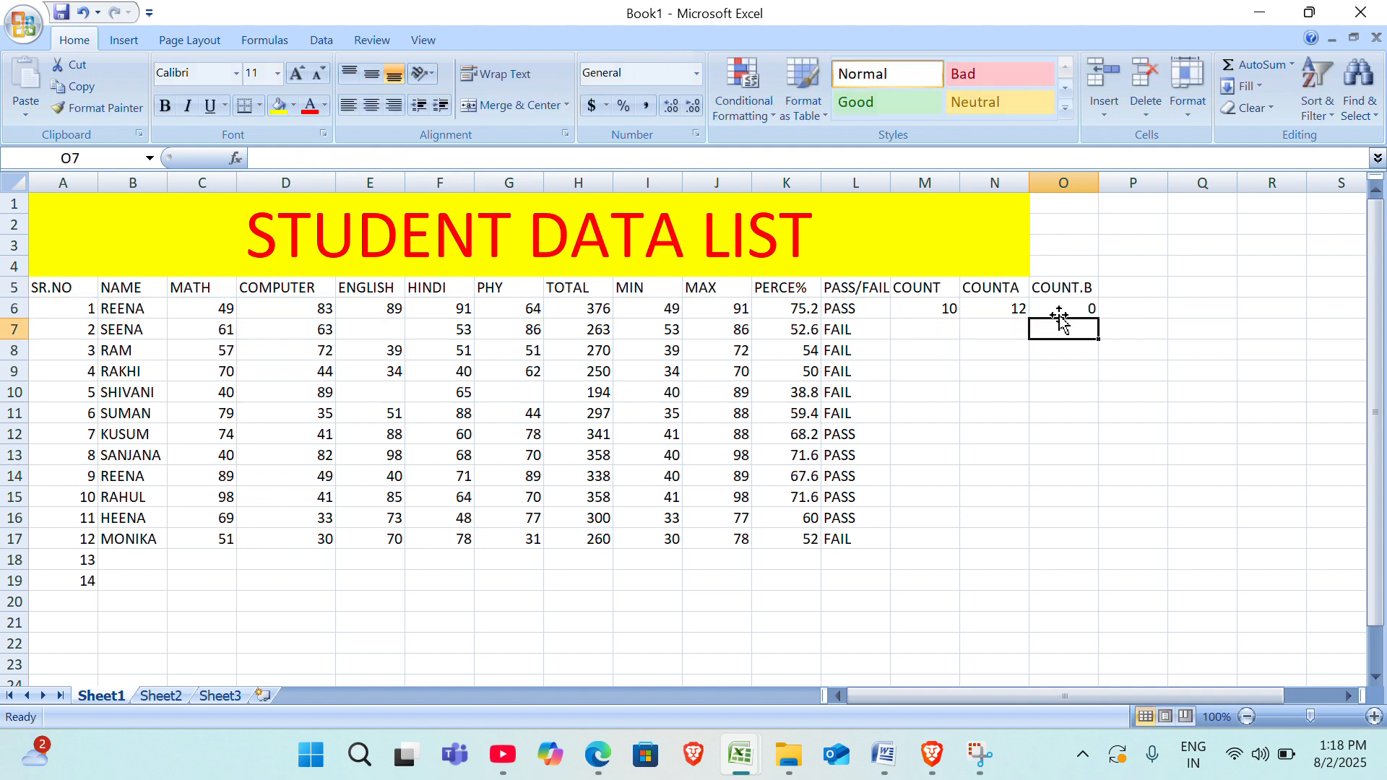
Fill the COUNT formula from M6 down to M17.
left_click(940, 319)
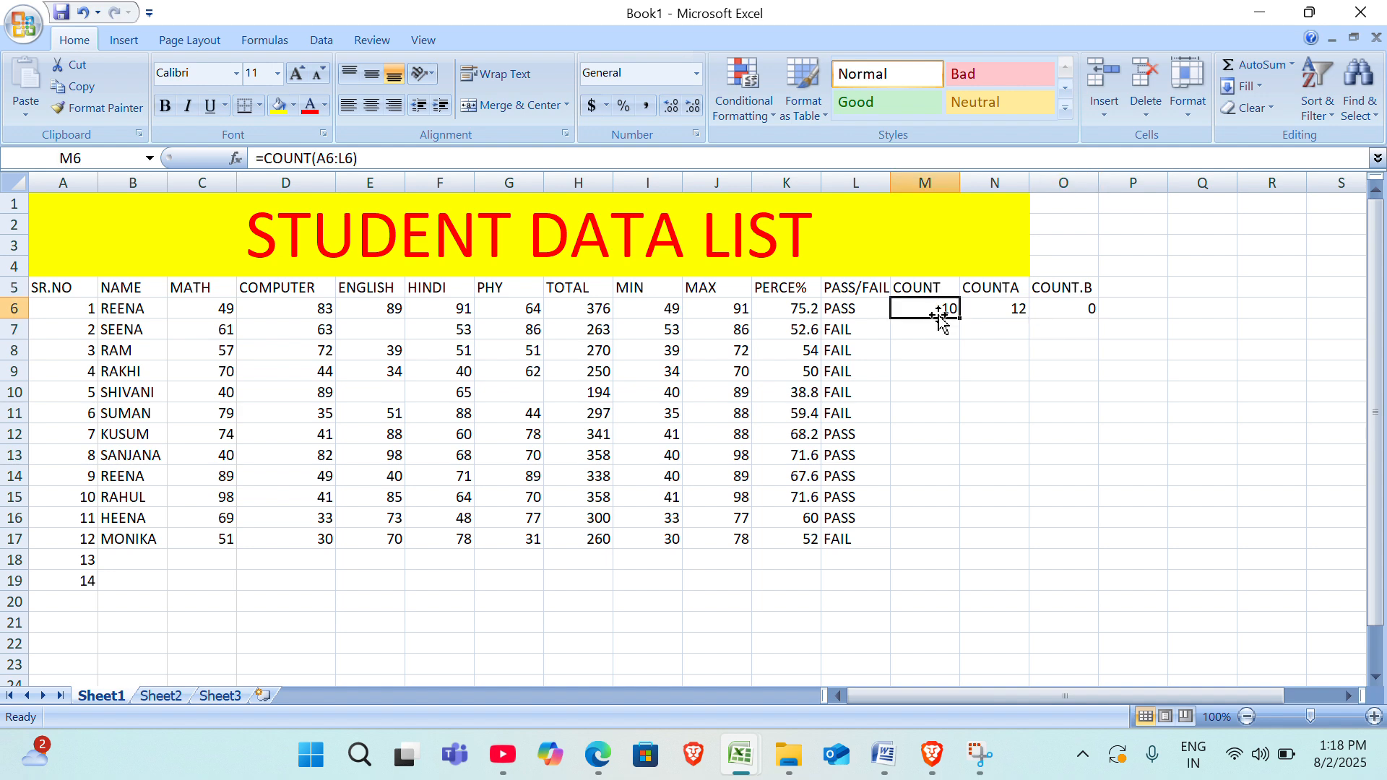
left_click_drag(962, 320, 965, 549)
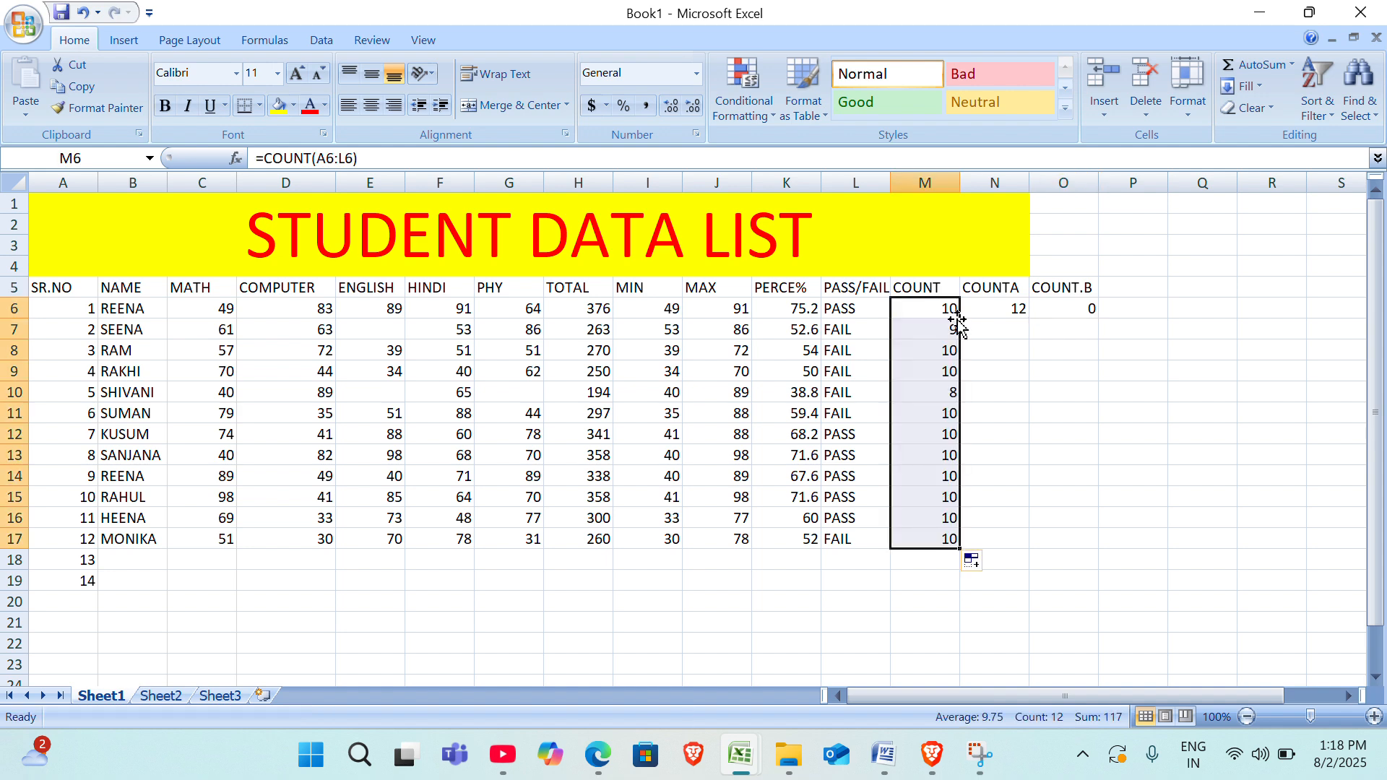
Fill the COUNTA formula from N6 down to N17 for all the listed students.
left_click(992, 313)
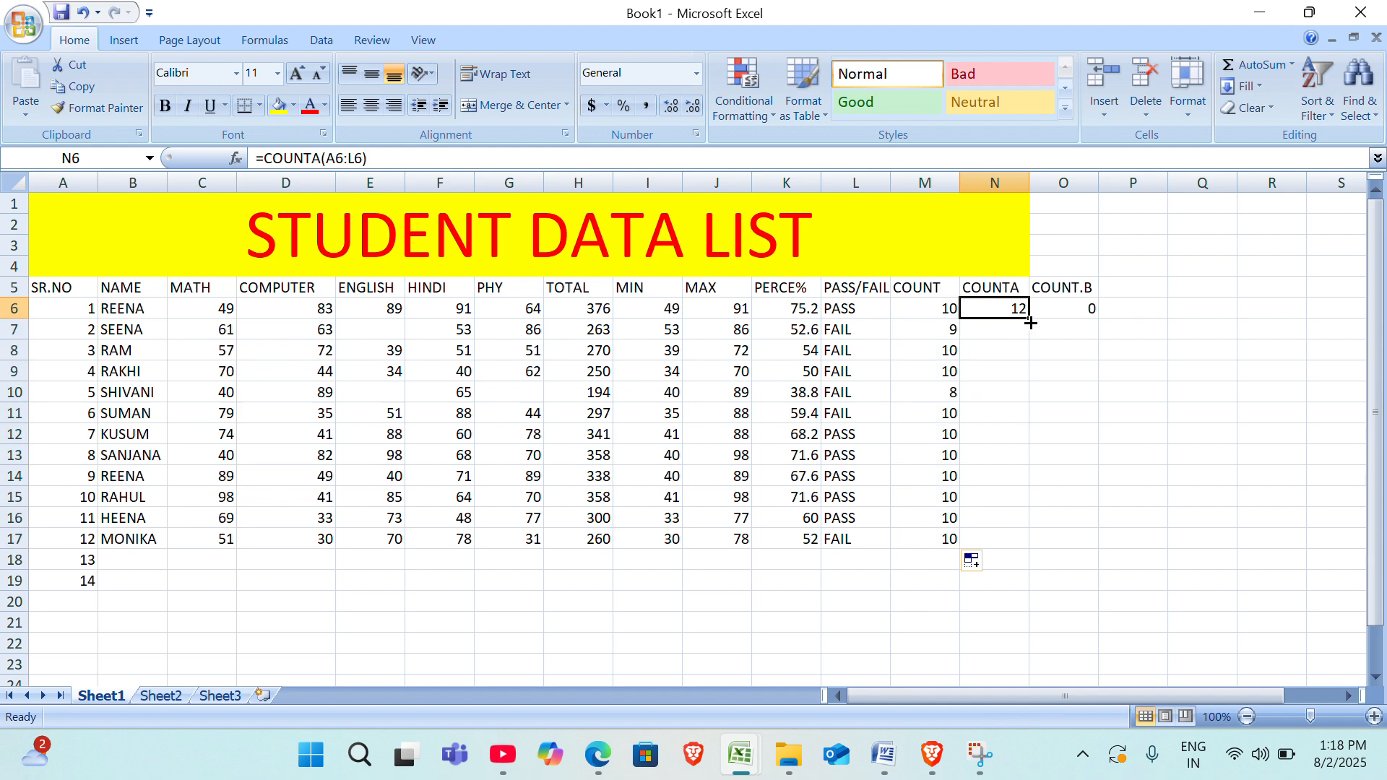
double_click(1031, 323)
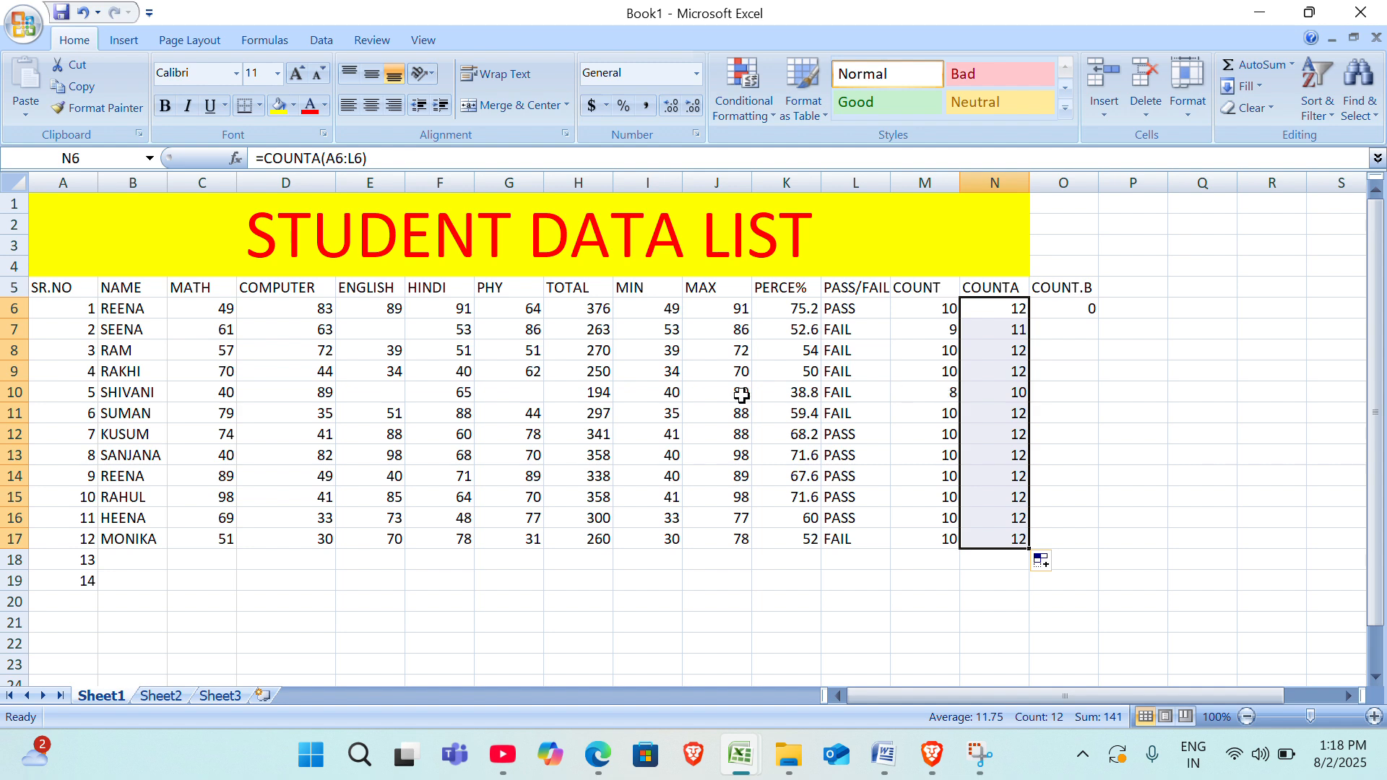
left_click(512, 390)
left_click(376, 377)
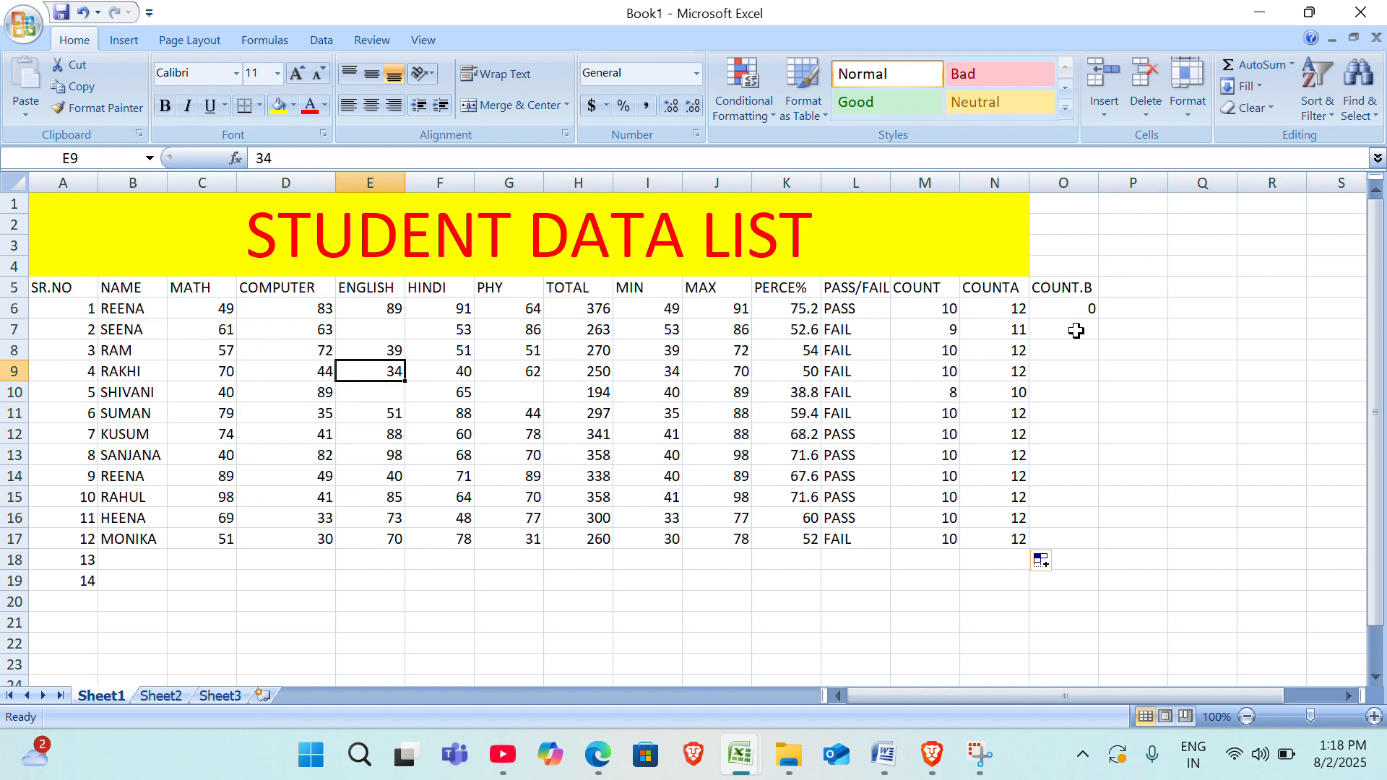
Fill the COUNTBLANK formula from O6 down to O17 and check the formulas in O10 and O7.
left_click(1077, 308)
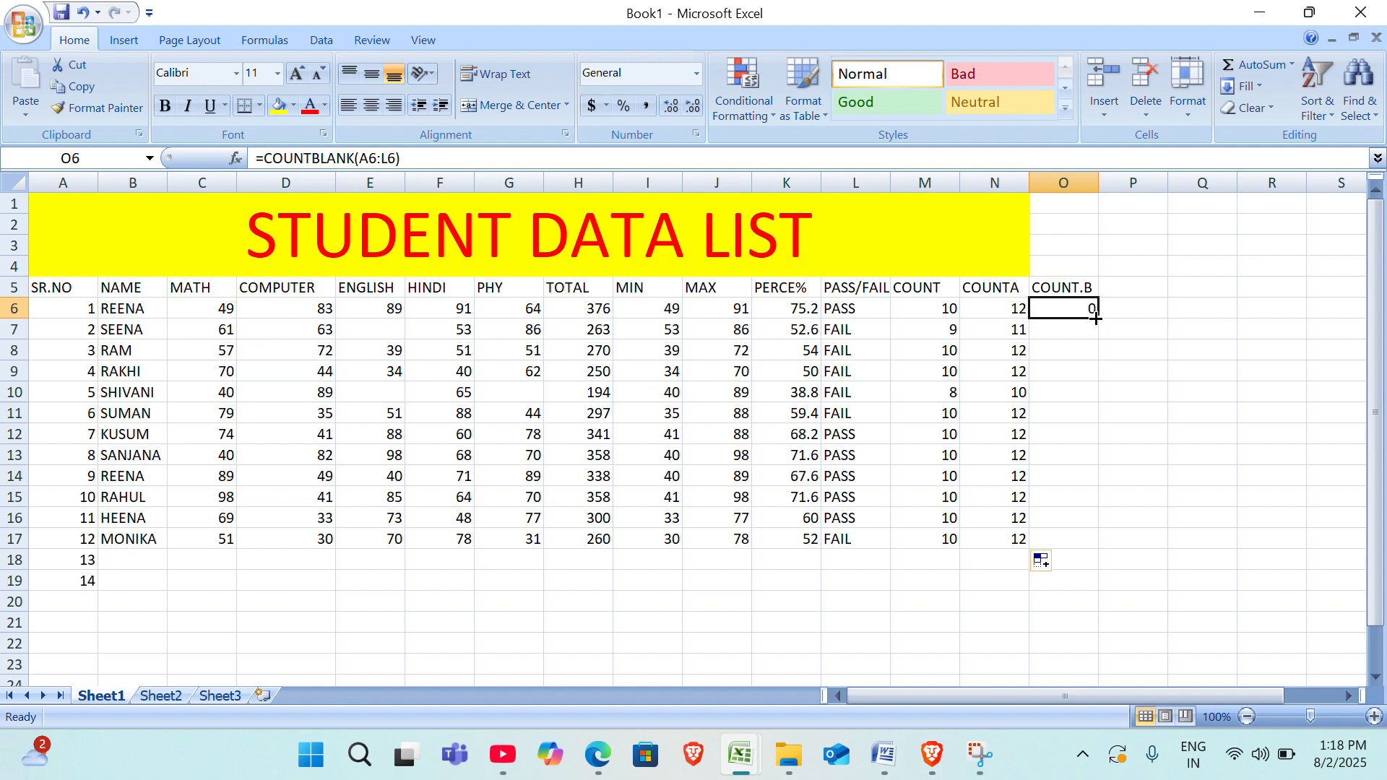
double_click(1095, 318)
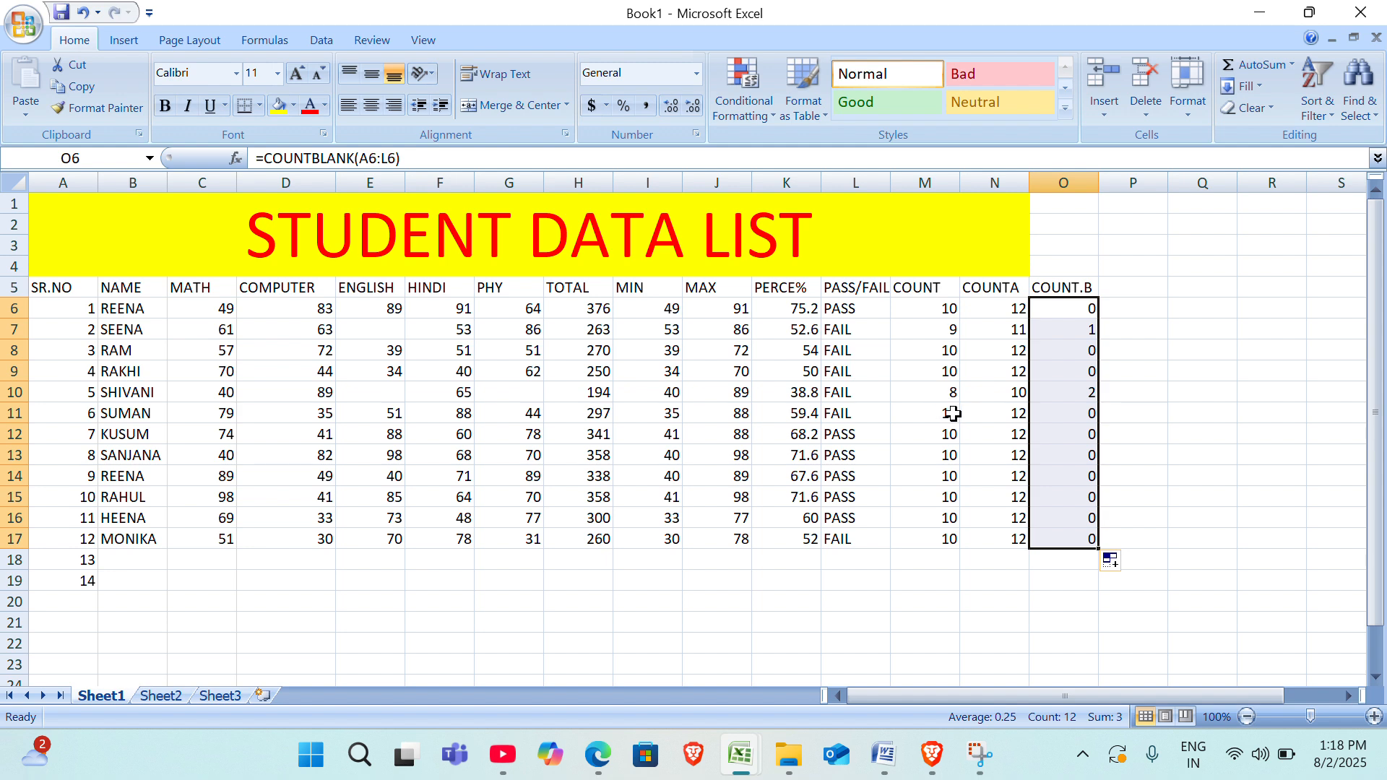
left_click(1155, 448)
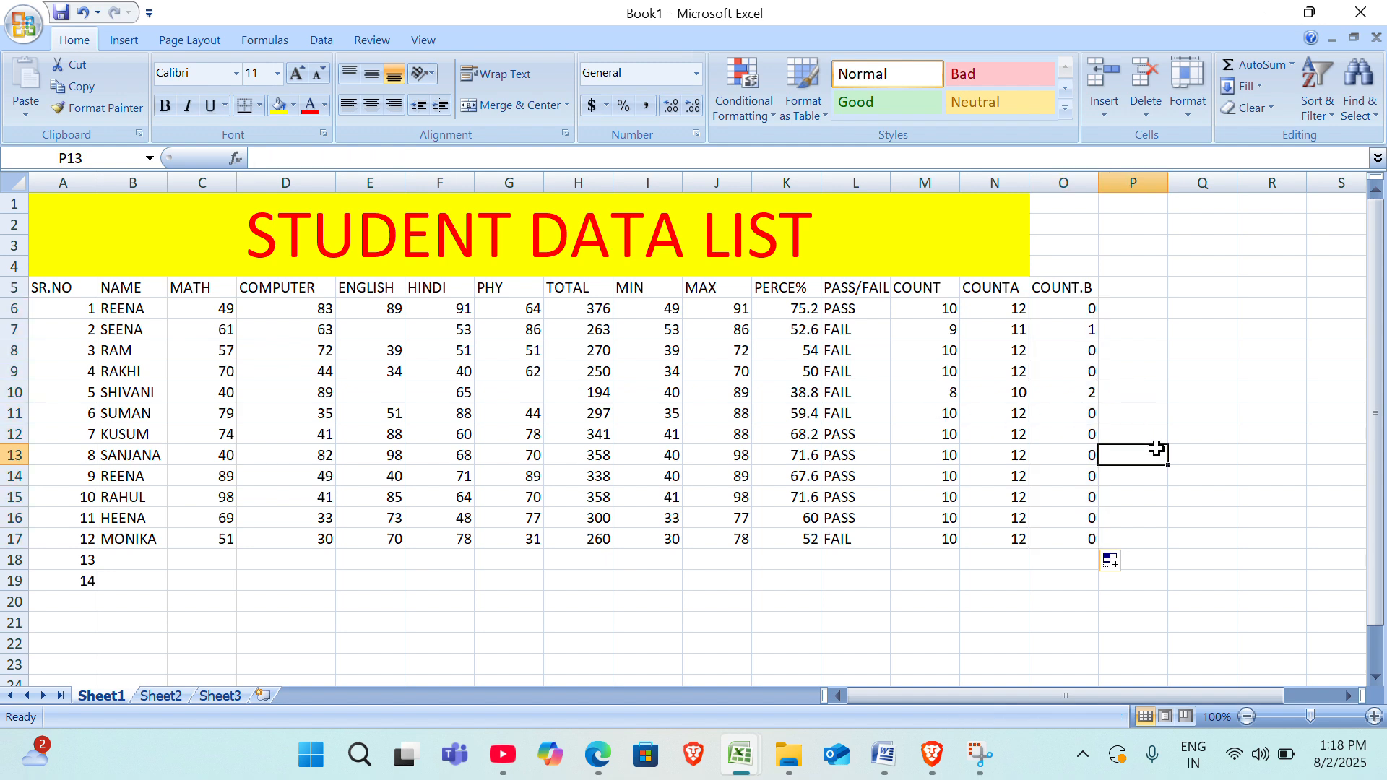
left_click(1085, 394)
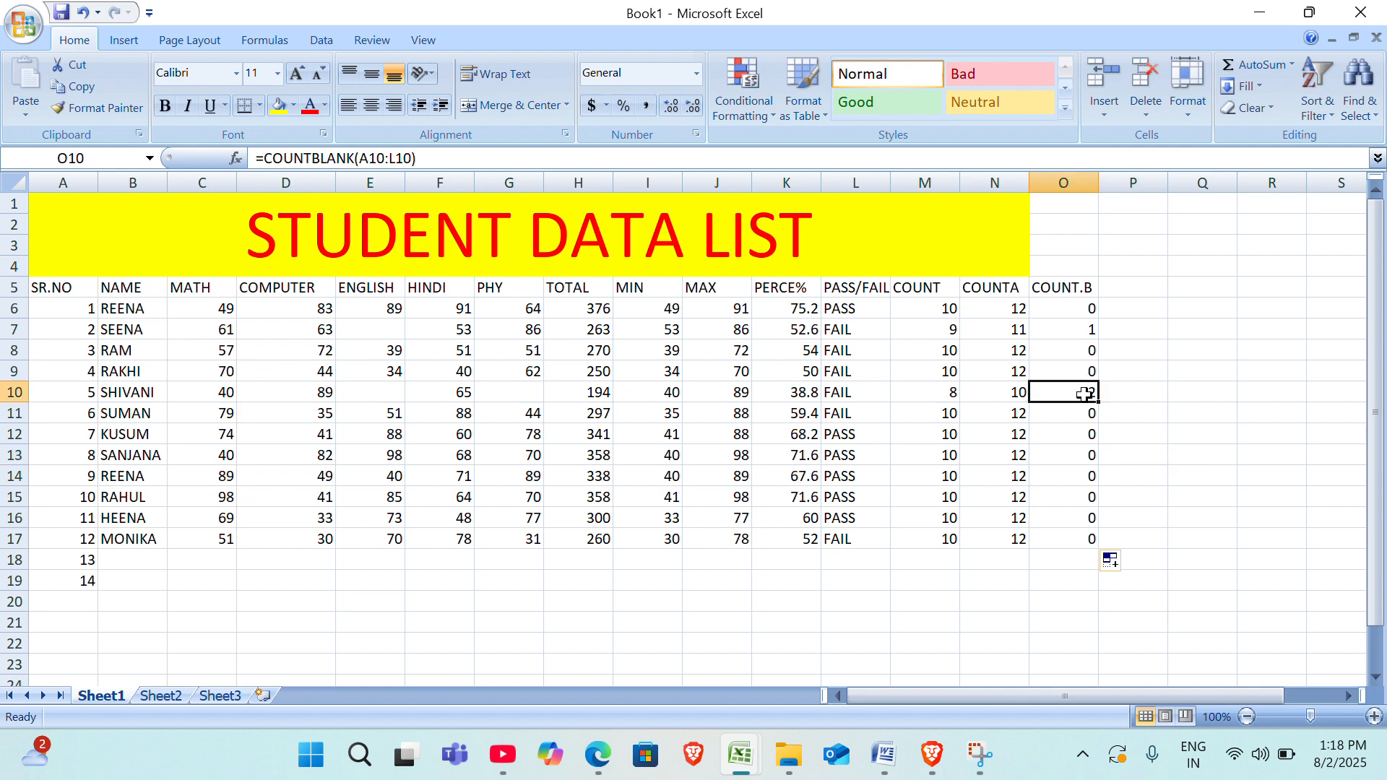
left_click(1089, 331)
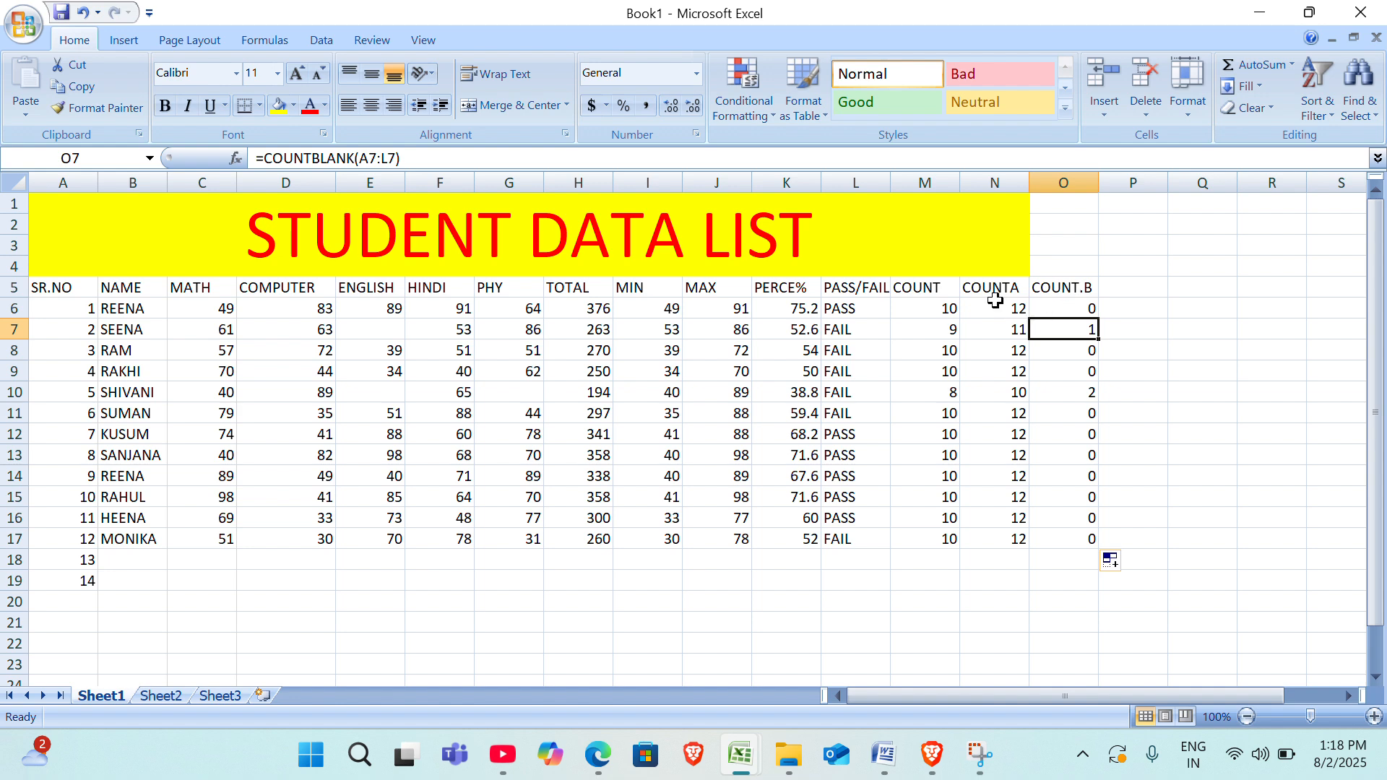
Clear the pass/fail formula in L10 to test the counting columns, and undo the deletion.
left_click(855, 389)
key("BackSpace")
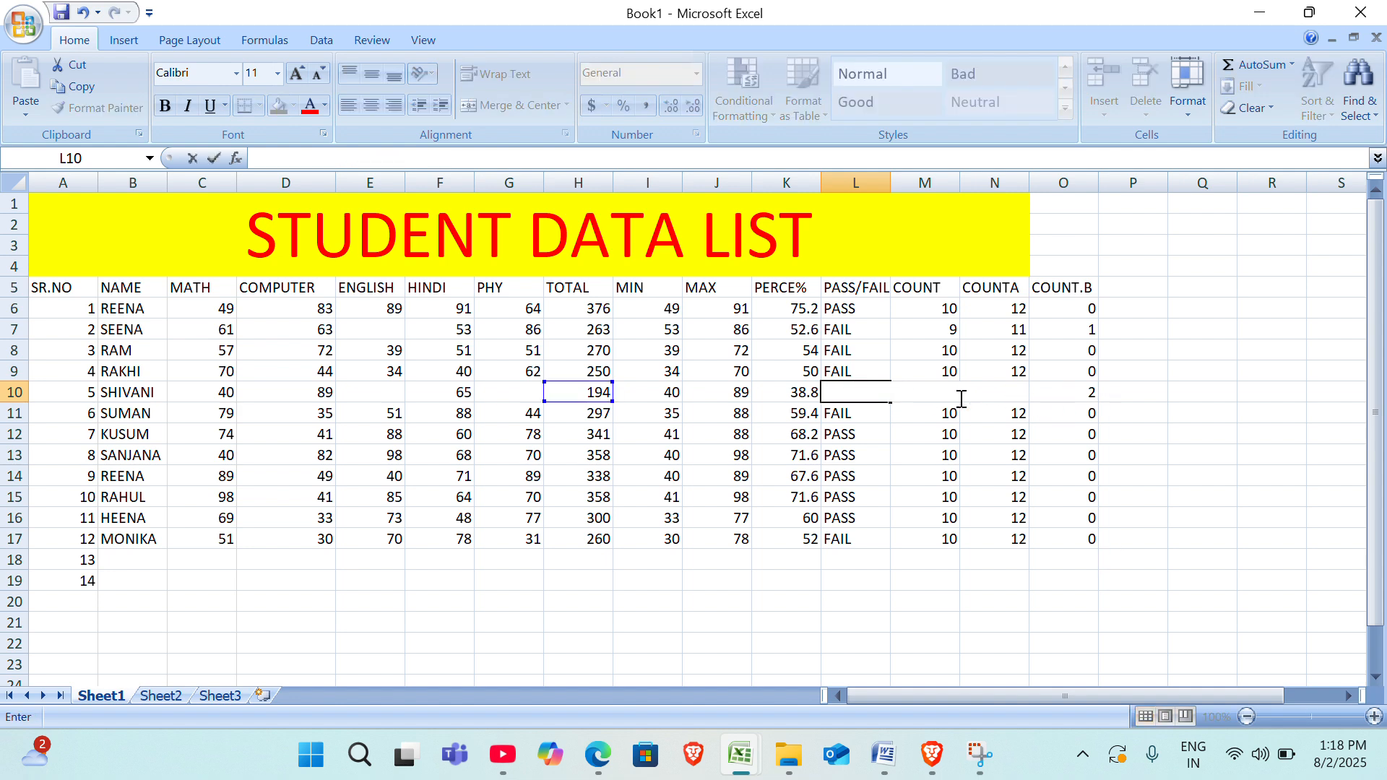
left_click(869, 494)
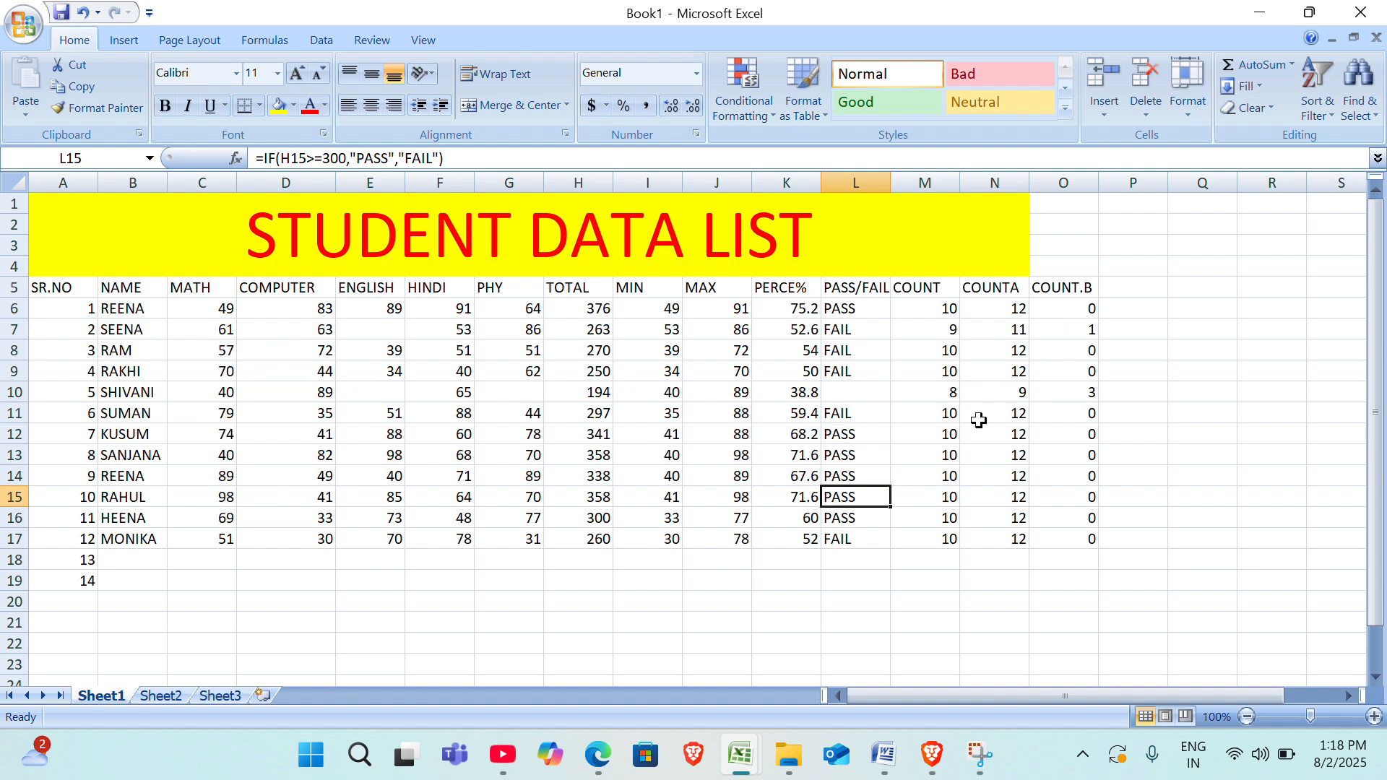
key("ctrl+z")
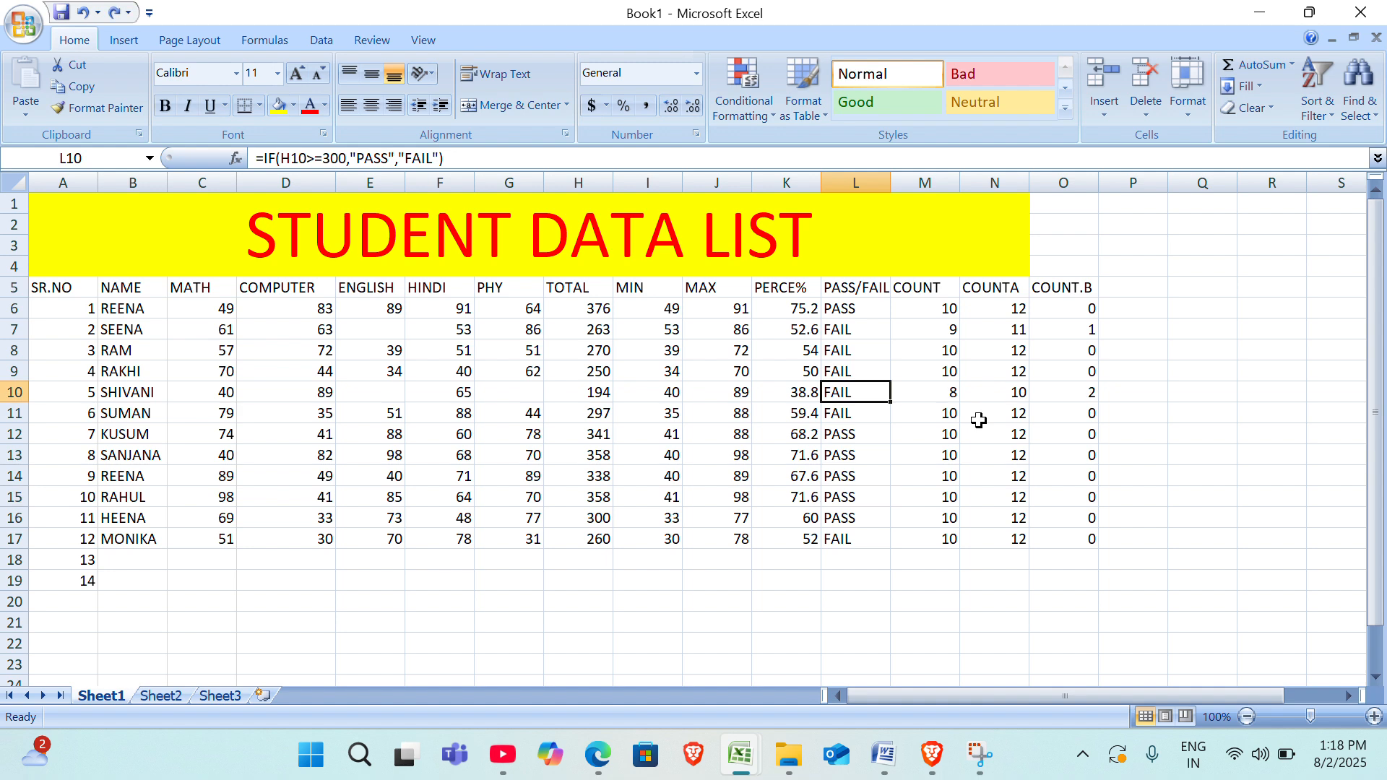
left_click(904, 447)
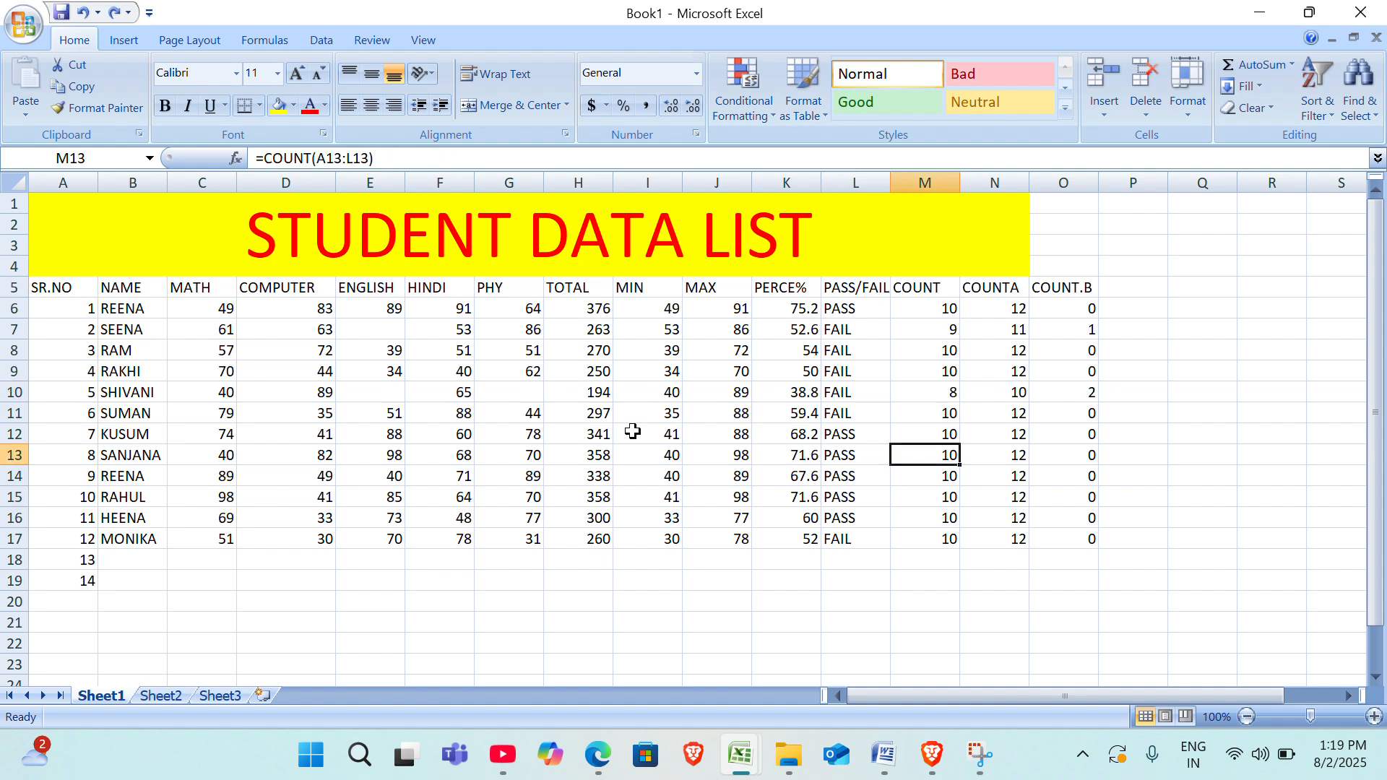